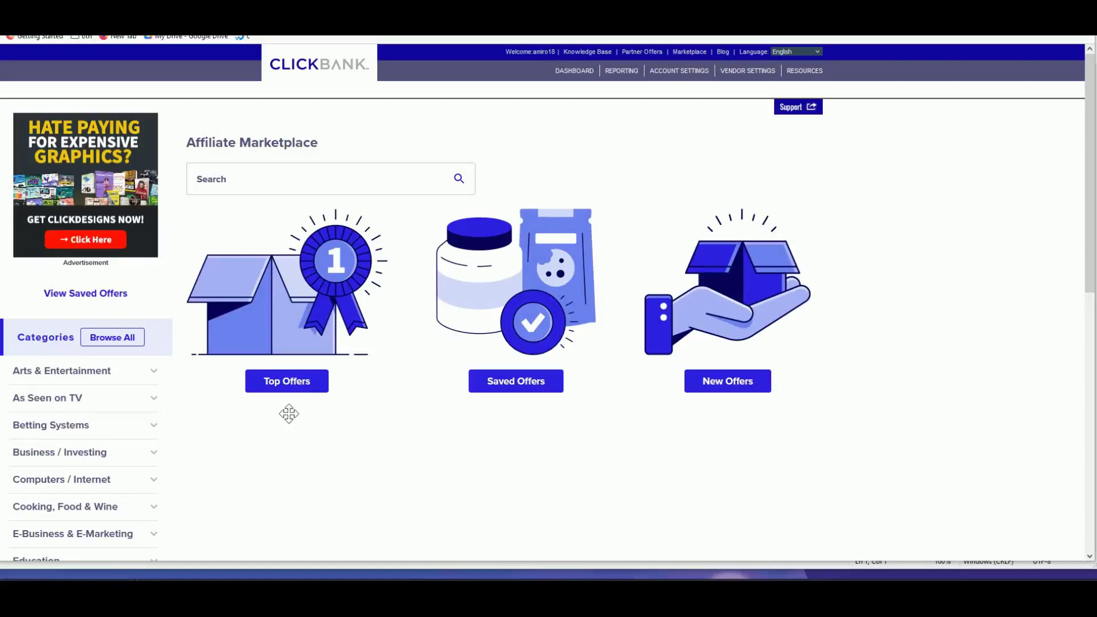
Step: Search the affiliate marketplace for "hyperbolic" and open the affiliate page of the Hyperbolic Stretching offer
left_click(246, 187)
left_click(246, 187)
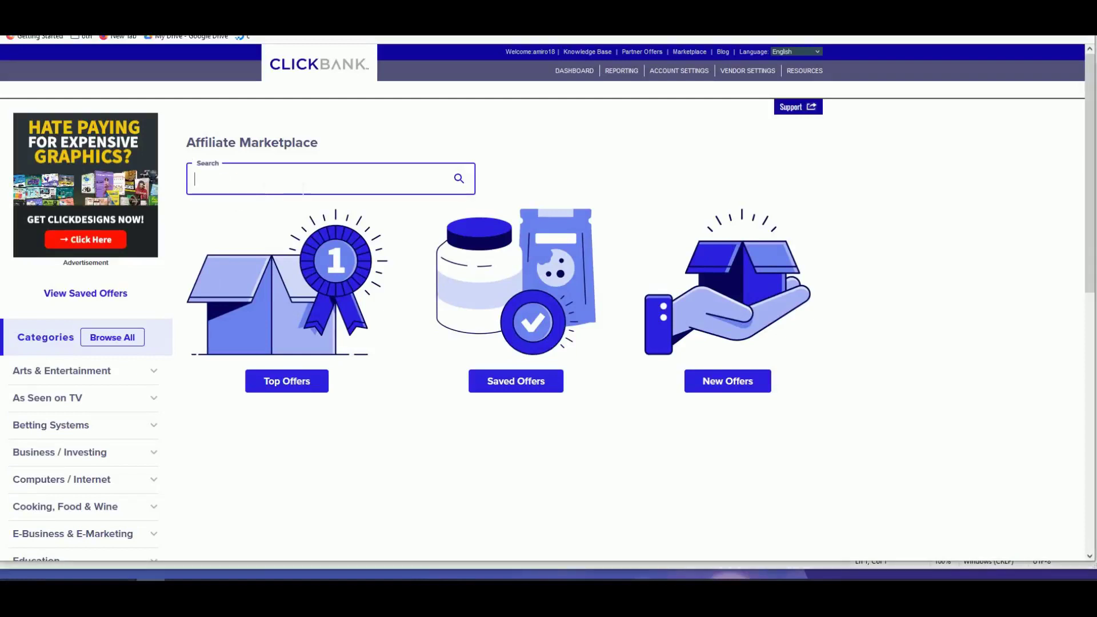
type("hyperbolic")
key("Return")
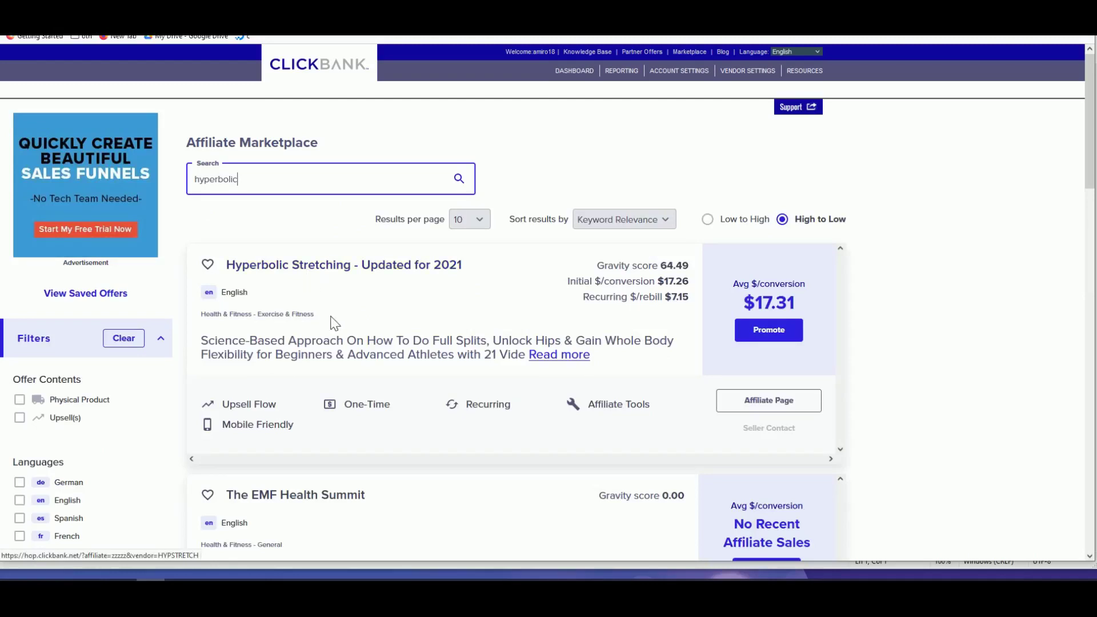
left_click(772, 400)
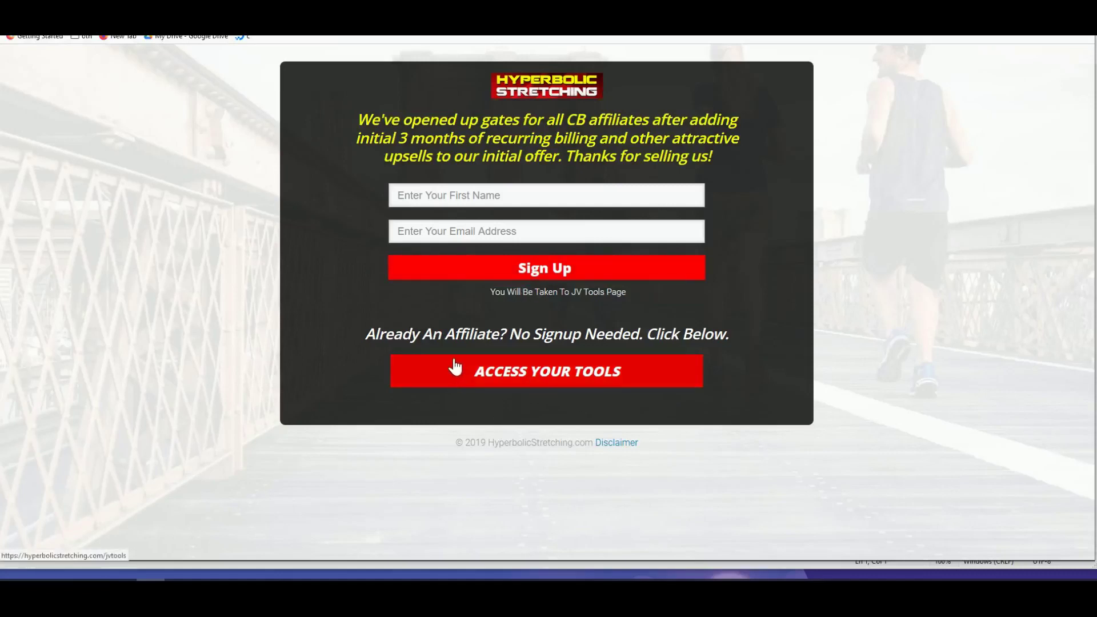
Step: Open the offer's disclaimer and search the terms of service and privacy policy for "google"
left_click(623, 446)
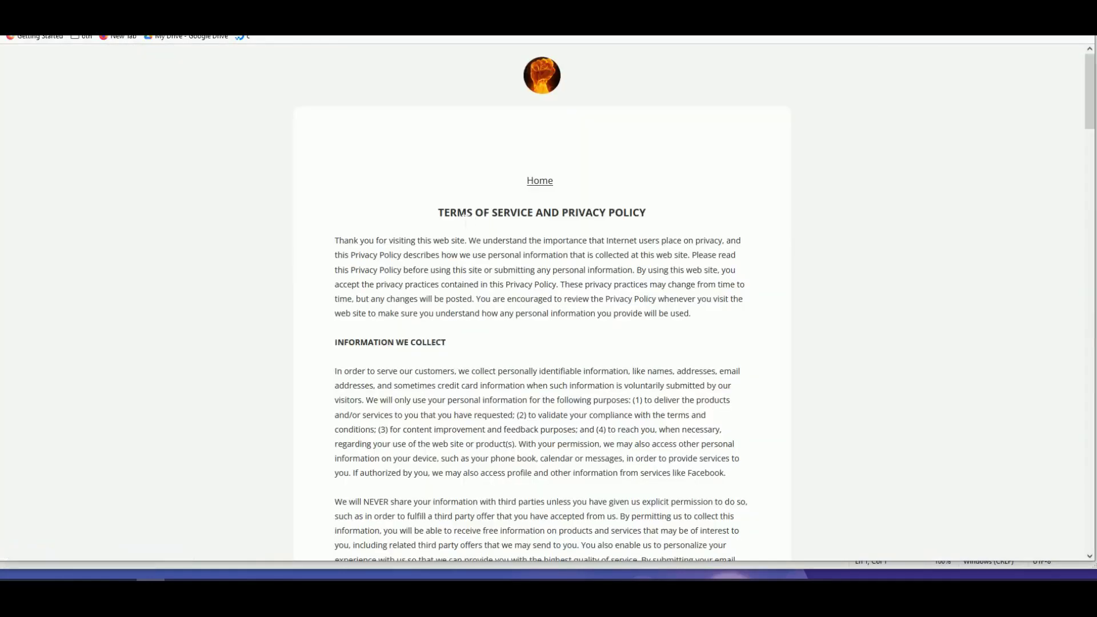
left_click_drag(457, 216, 563, 226)
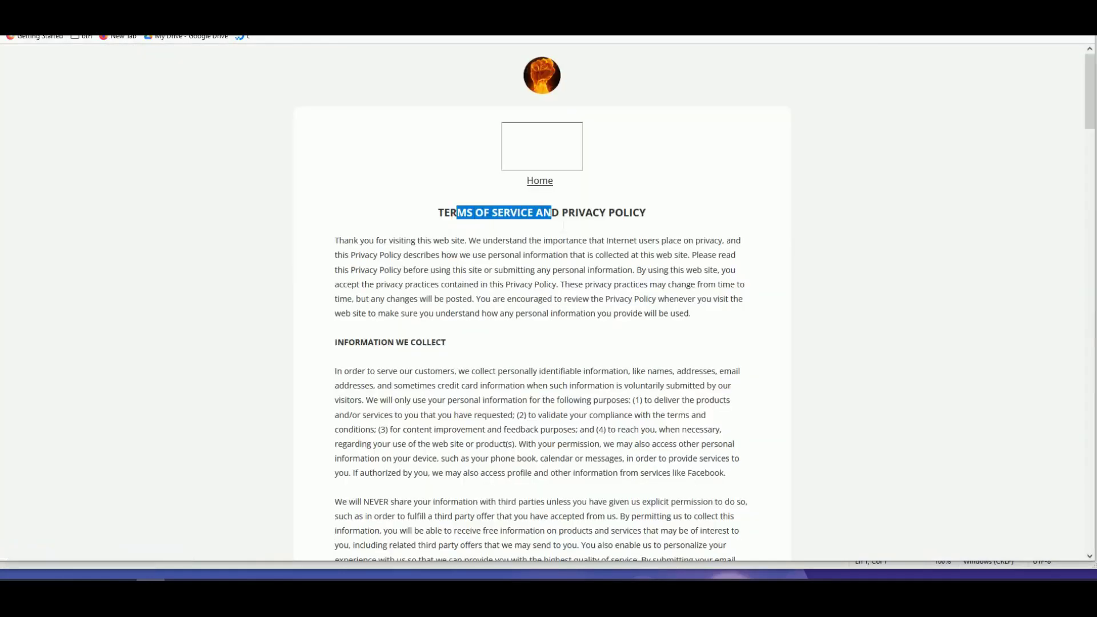
left_click(393, 276)
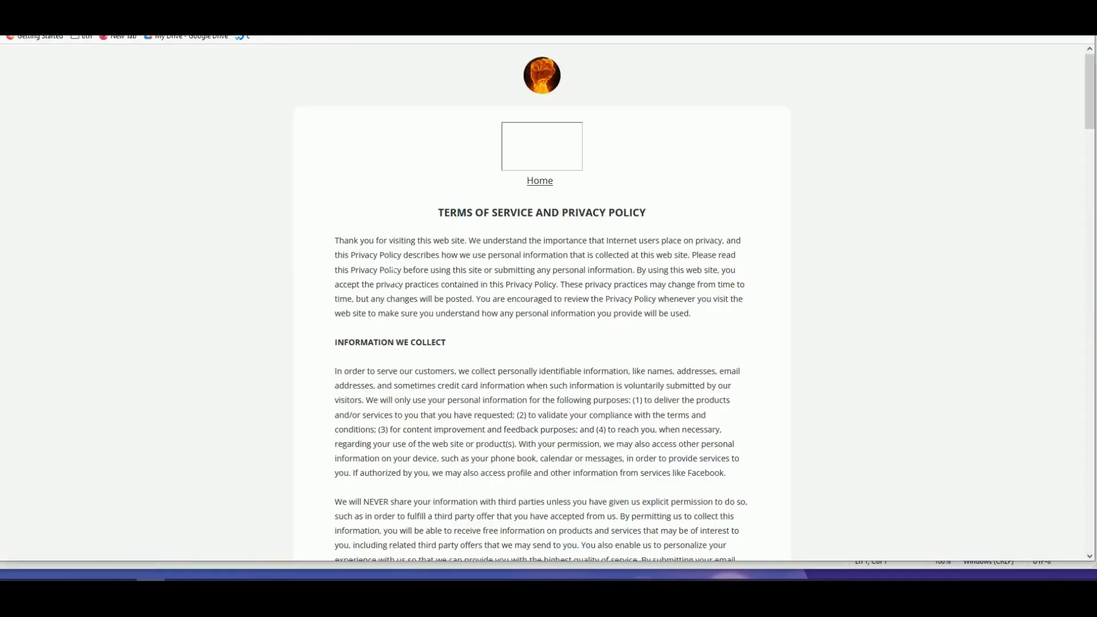
key("ctrl+f")
type("google")
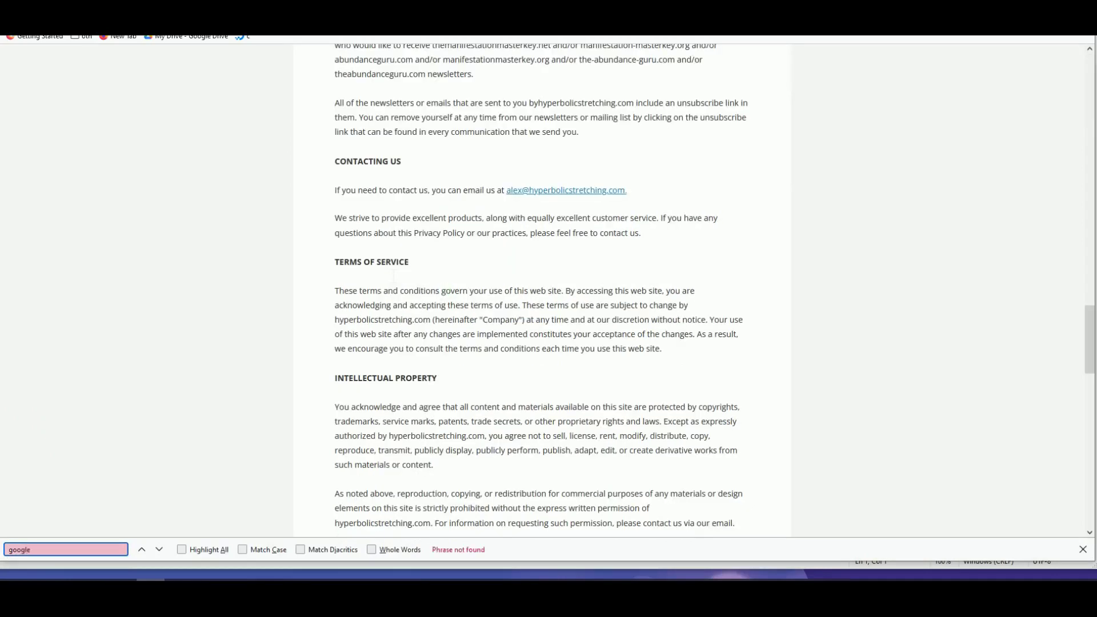
Step: Search the same terms page for "keyword" and go back up through the policy text
key("BackSpace")
key("BackSpace")
key("BackSpace")
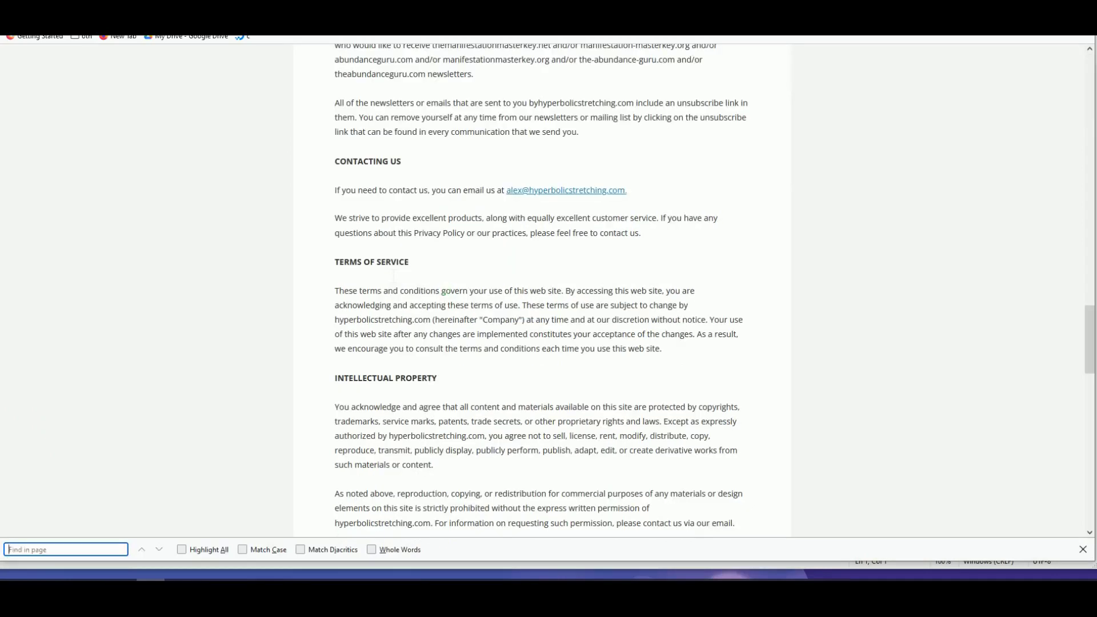
type("keyword")
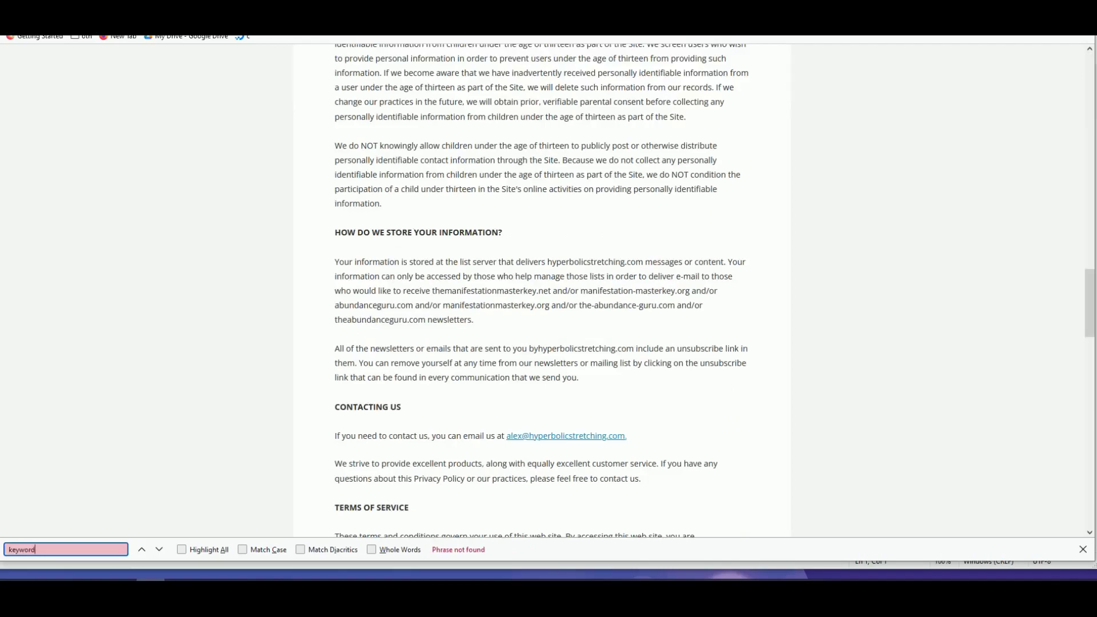
scroll(408, 217, "up", 15)
scroll(475, 276, "up", 3)
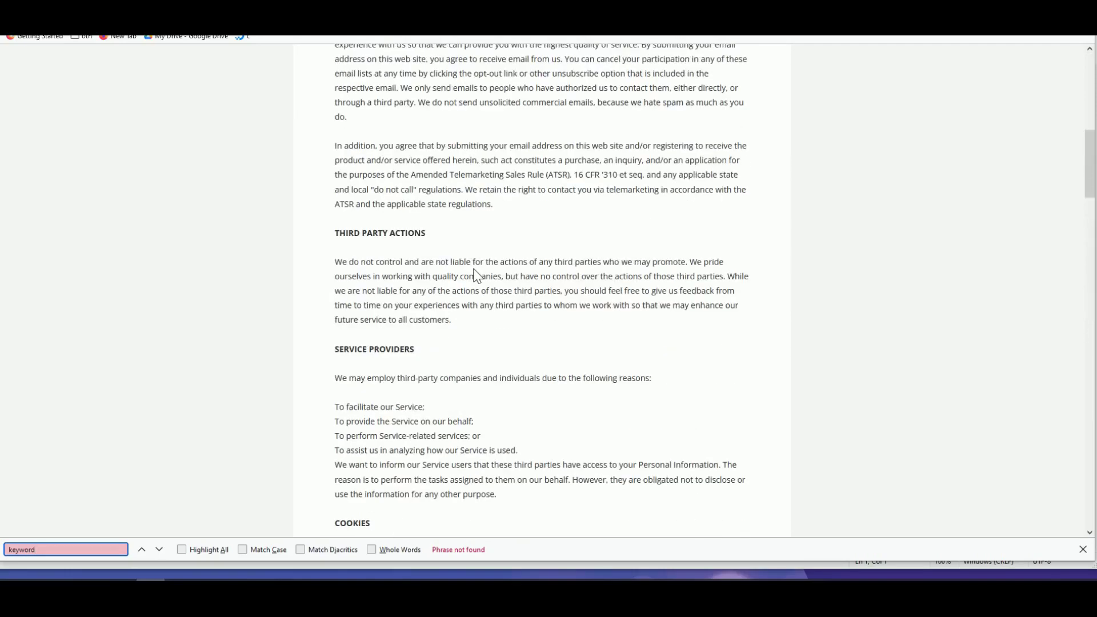
scroll(475, 276, "up", 13)
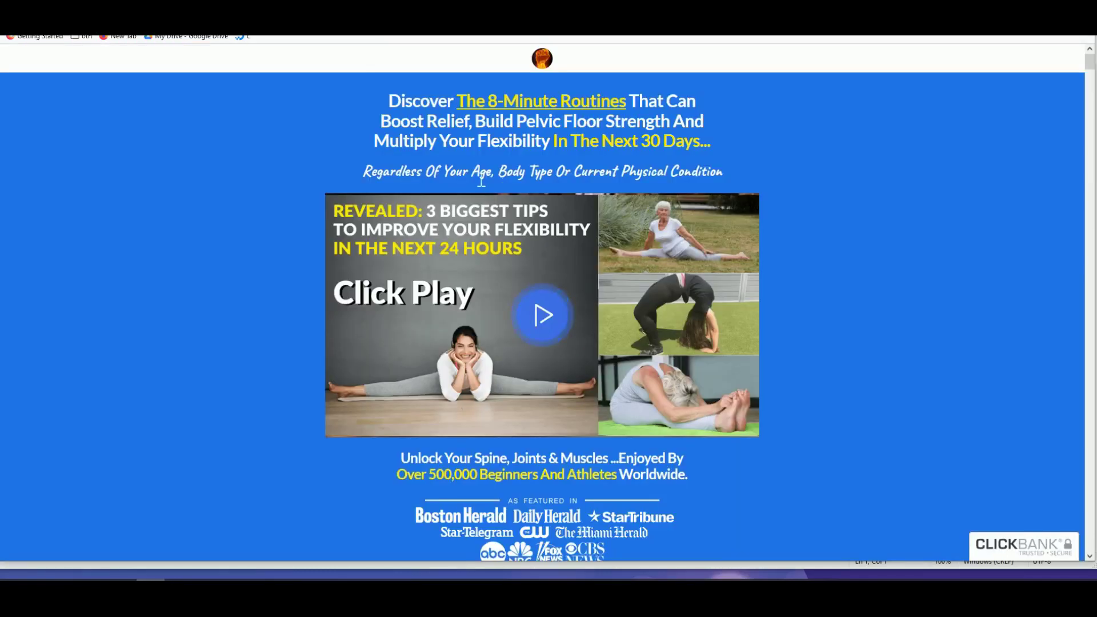
Step: Look through the Hyperbolic Stretching sales page from its opening video down to the offer sections
scroll(724, 228, "down", 5)
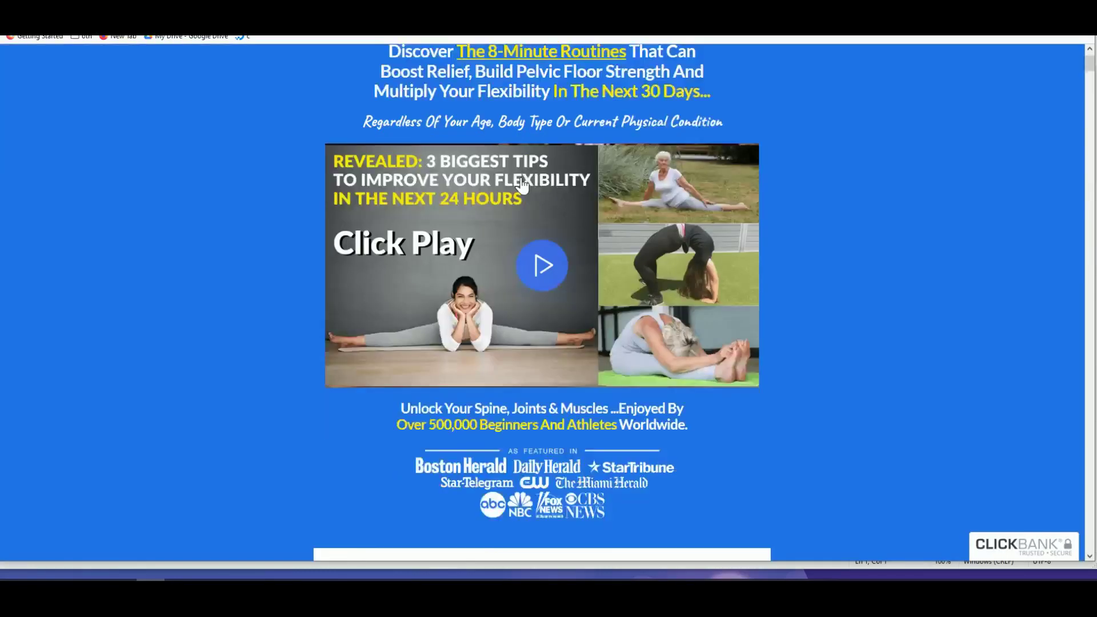
scroll(724, 228, "down", 4)
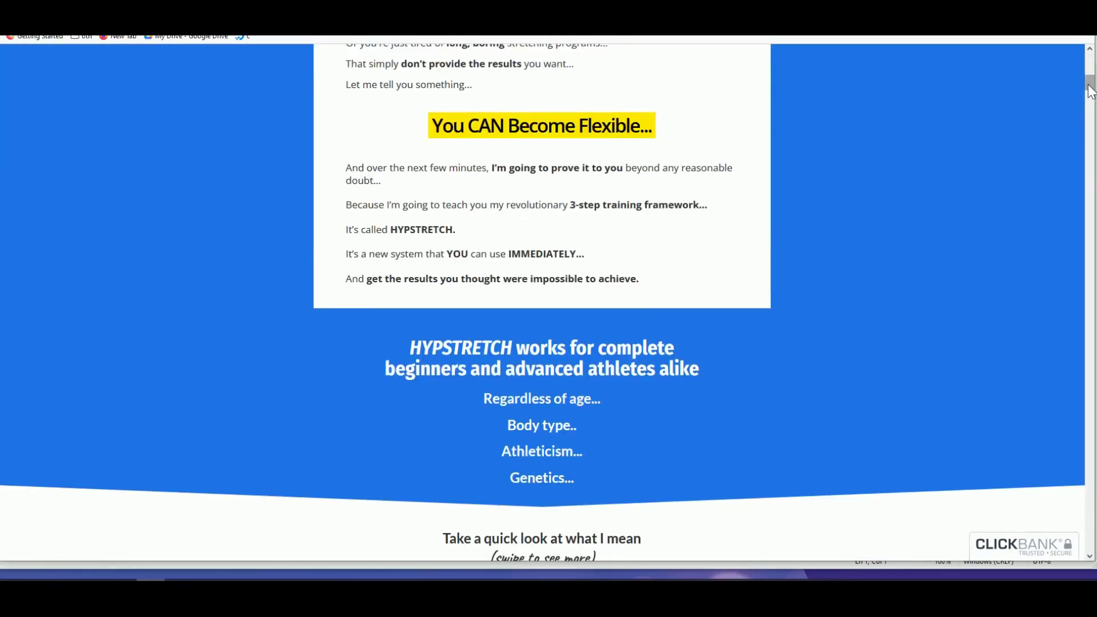
scroll(1089, 94, "down", 1)
left_click_drag(1089, 95, 1076, 433)
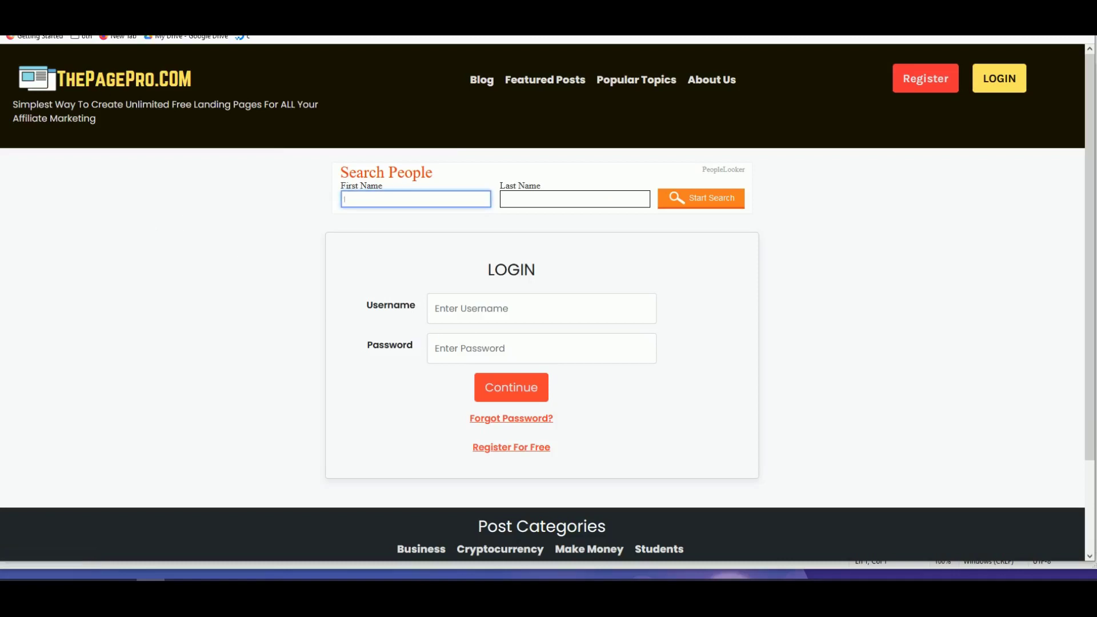
Step: Log in to ThePagePro with the account username and password
left_click(470, 318)
type("benbux")
key("Tab")
type("*********")
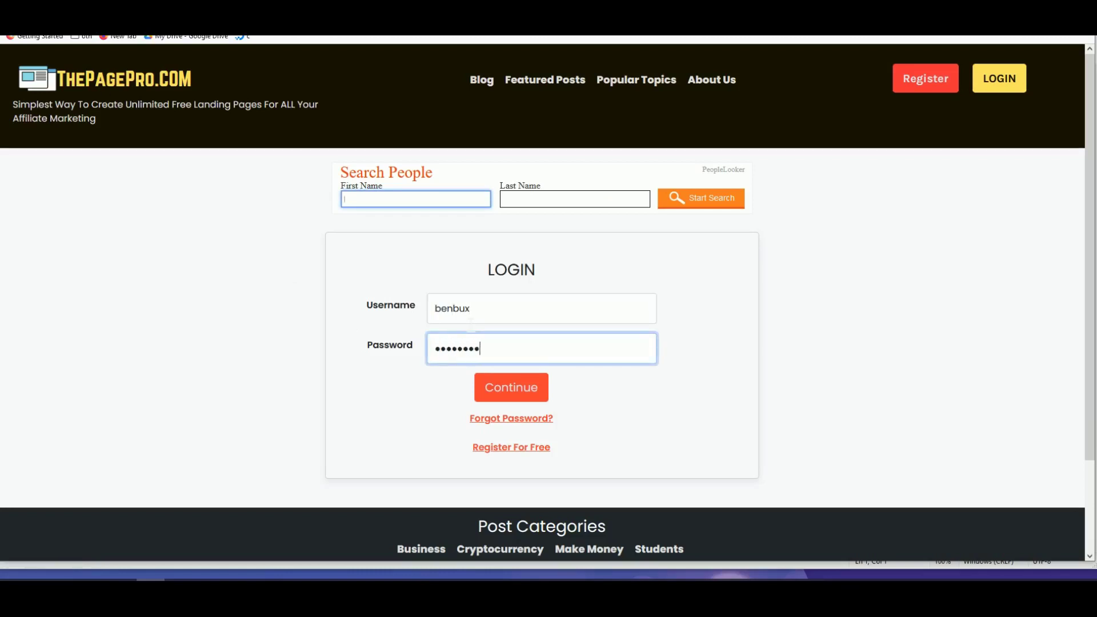
key("Return")
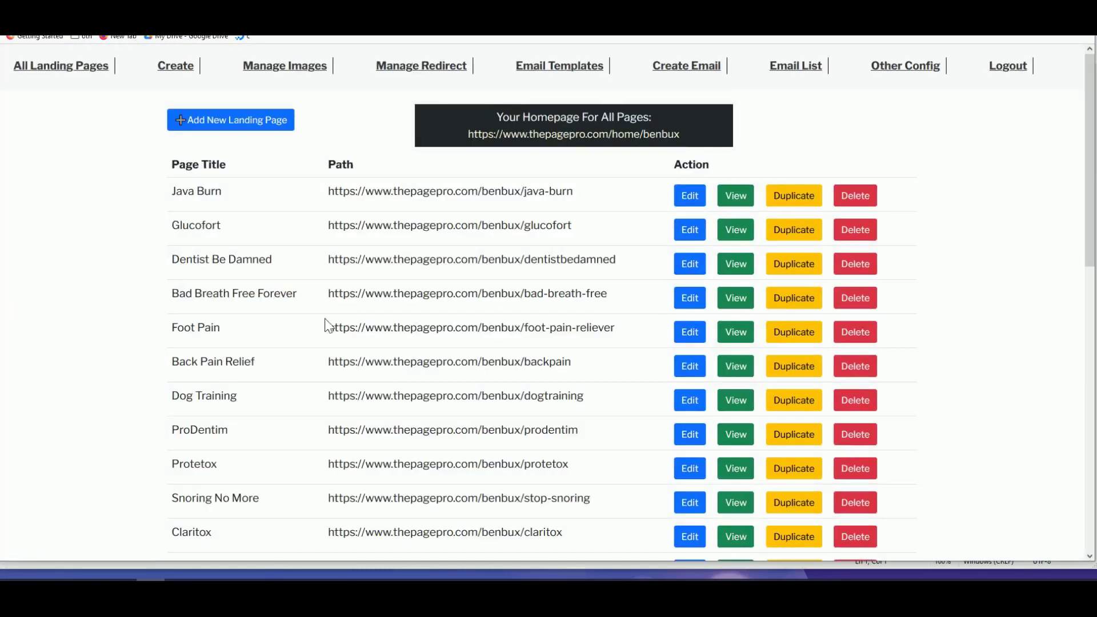
Step: Preview the existing Glucofort landing page as an example, examine its headline, bullet and article sections, and close it
scroll(324, 252, "down", 2)
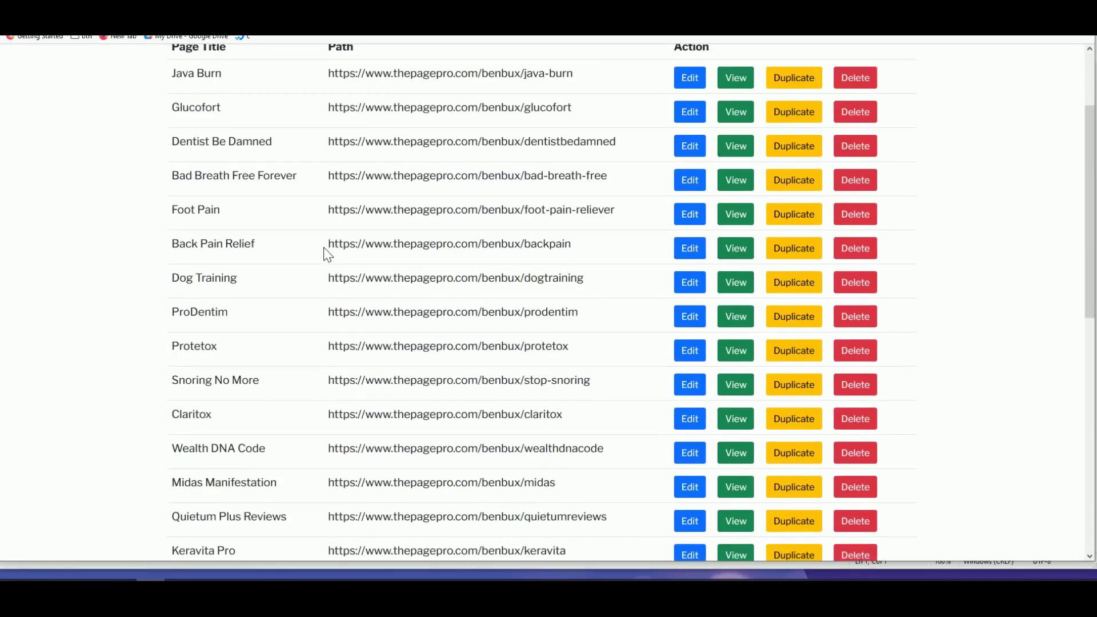
scroll(353, 264, "up", 2)
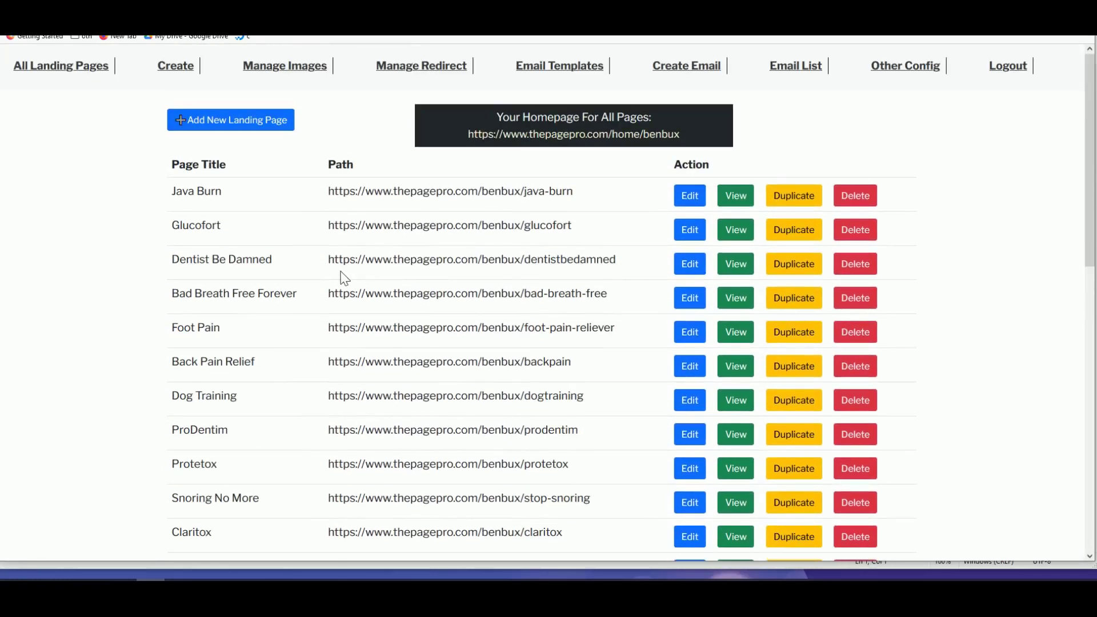
left_click(741, 230)
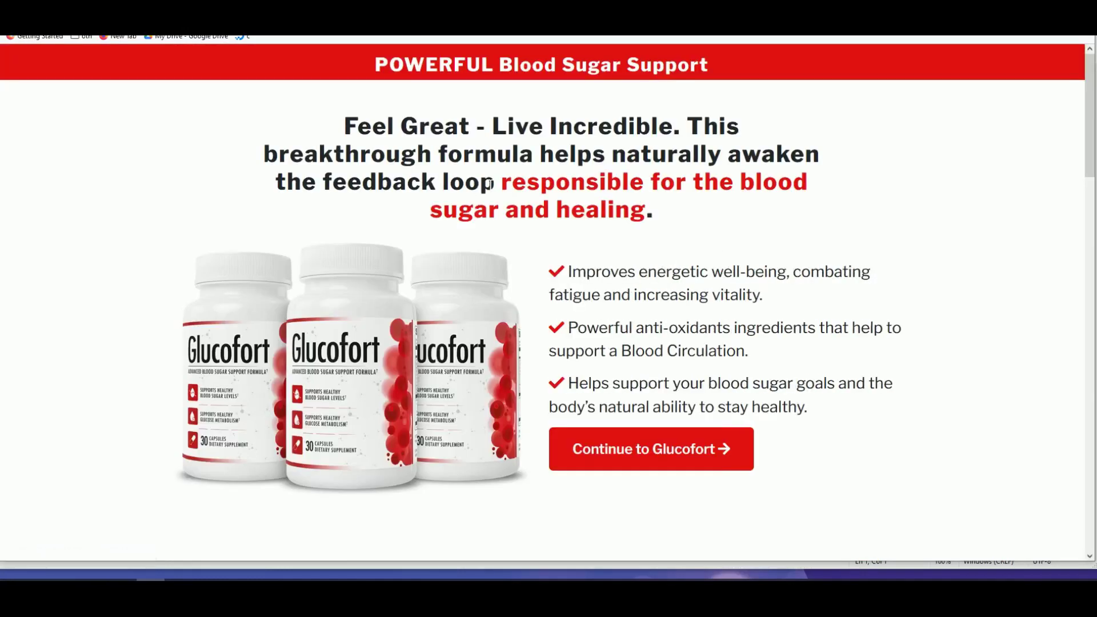
scroll(492, 198, "down", 1)
scroll(607, 343, "down", 1)
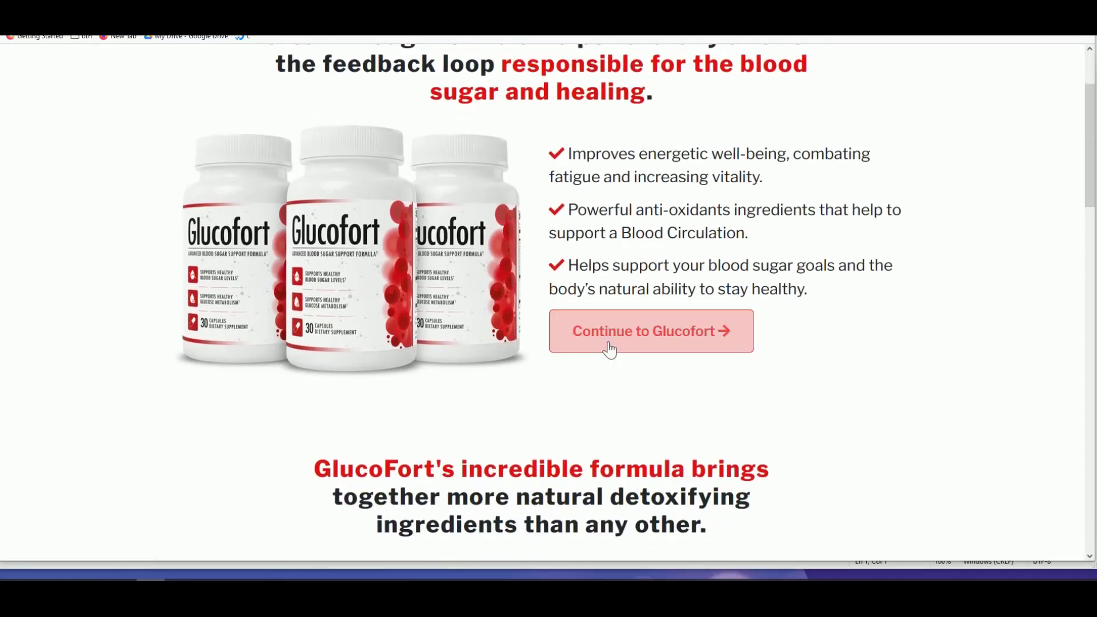
scroll(606, 288, "down", 1)
scroll(600, 282, "up", 1)
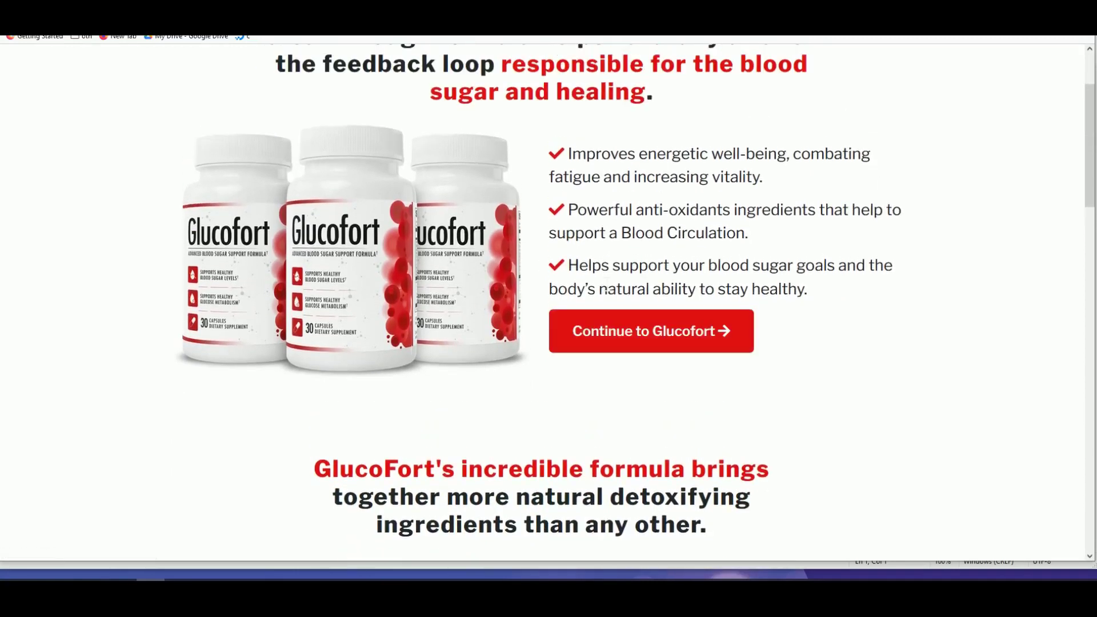
scroll(605, 290, "down", 3)
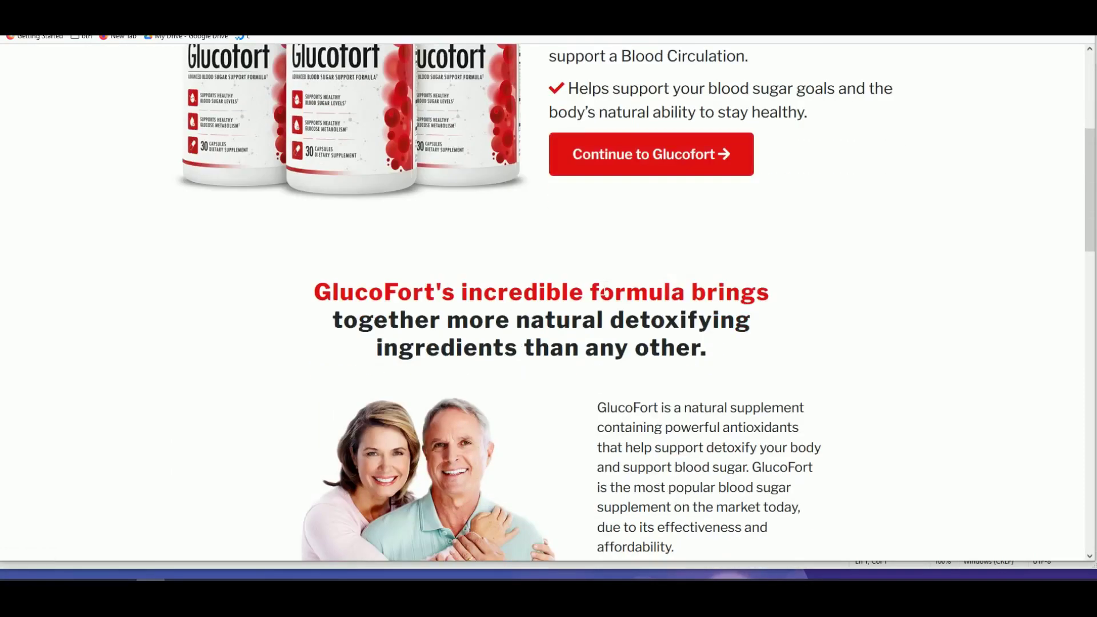
scroll(605, 291, "up", 3)
scroll(573, 182, "up", 2)
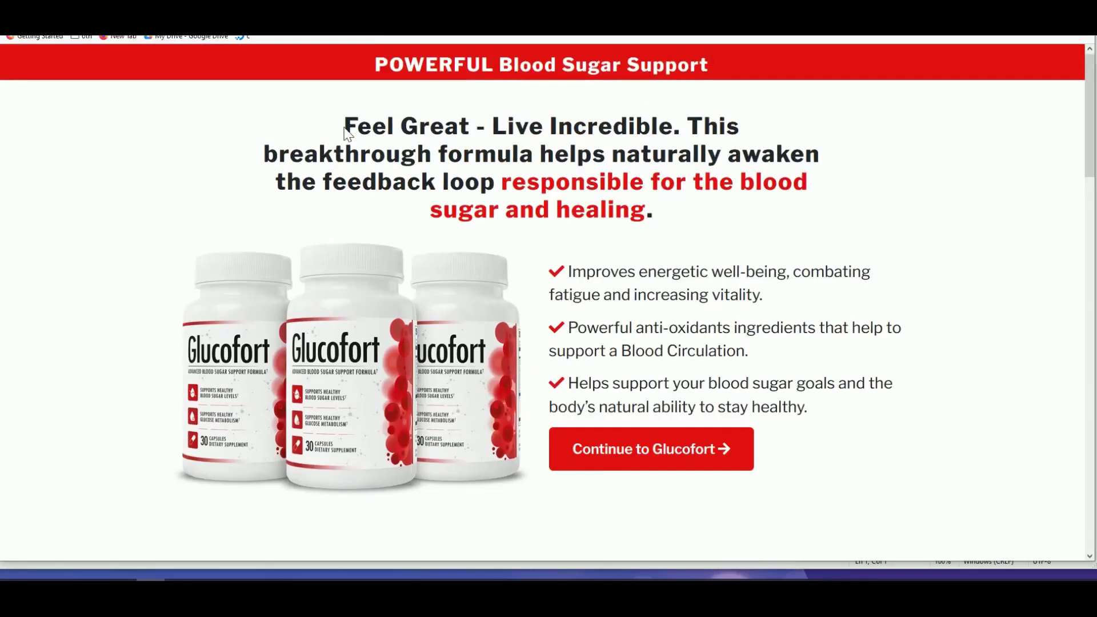
scroll(615, 448, "down", 1)
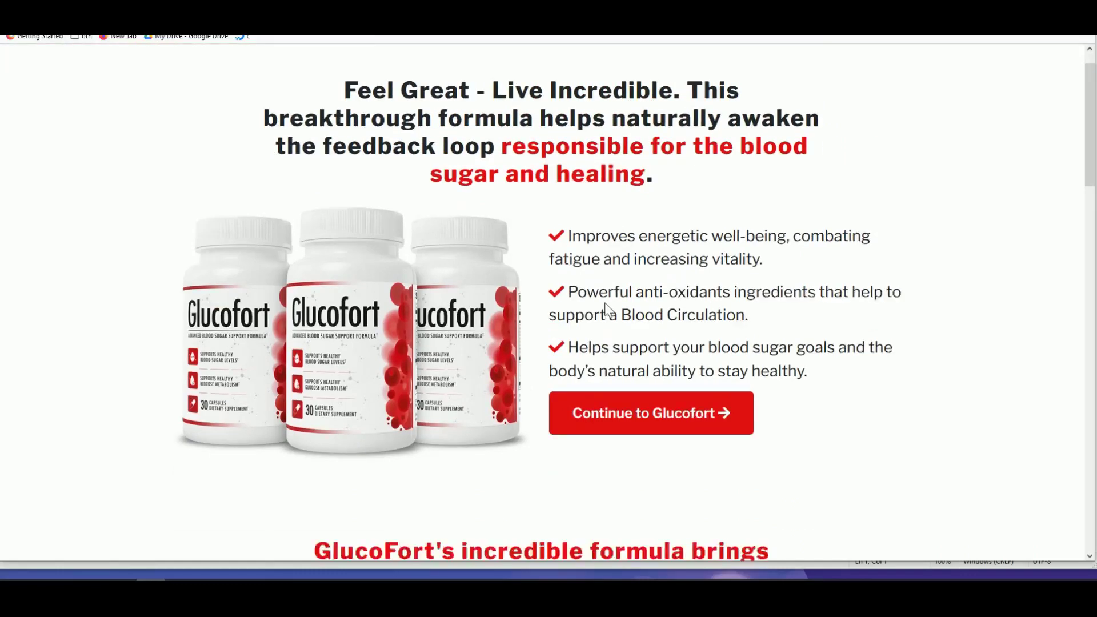
scroll(615, 448, "up", 1)
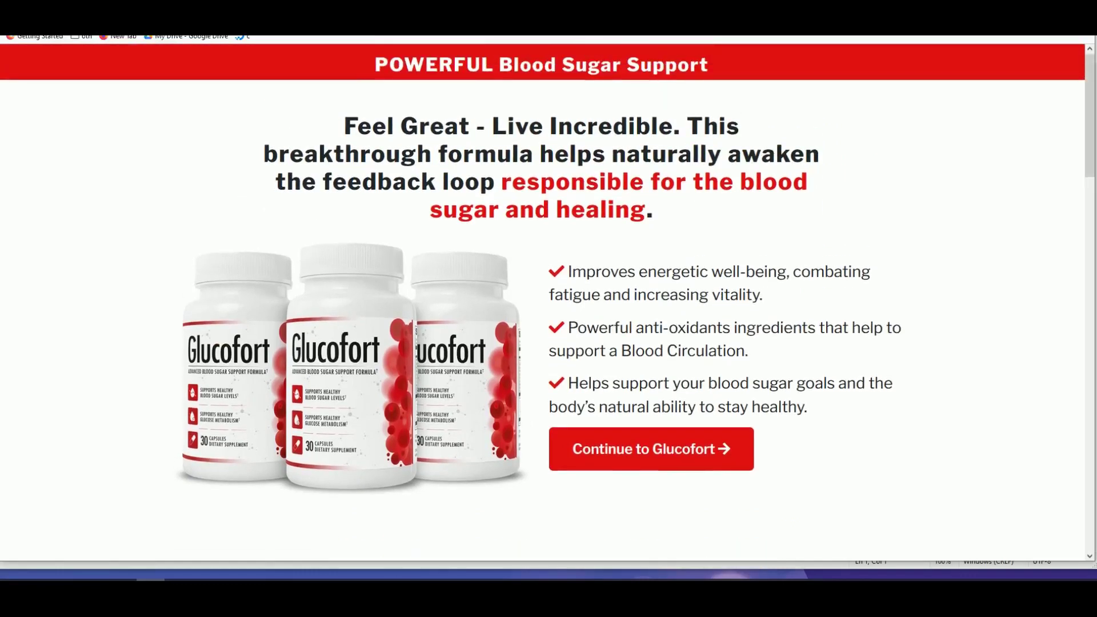
key("ctrl+w")
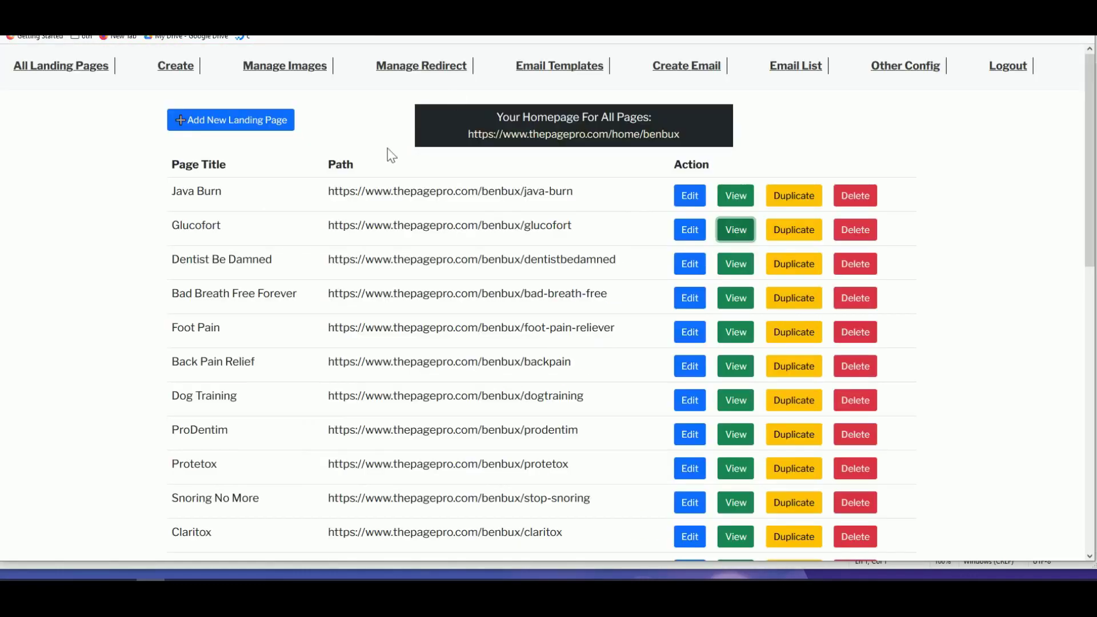
Step: Start a new landing page and copy the HYPSTRETCH product bundle image from the Hyperbolic Stretching sales page
left_click(216, 133)
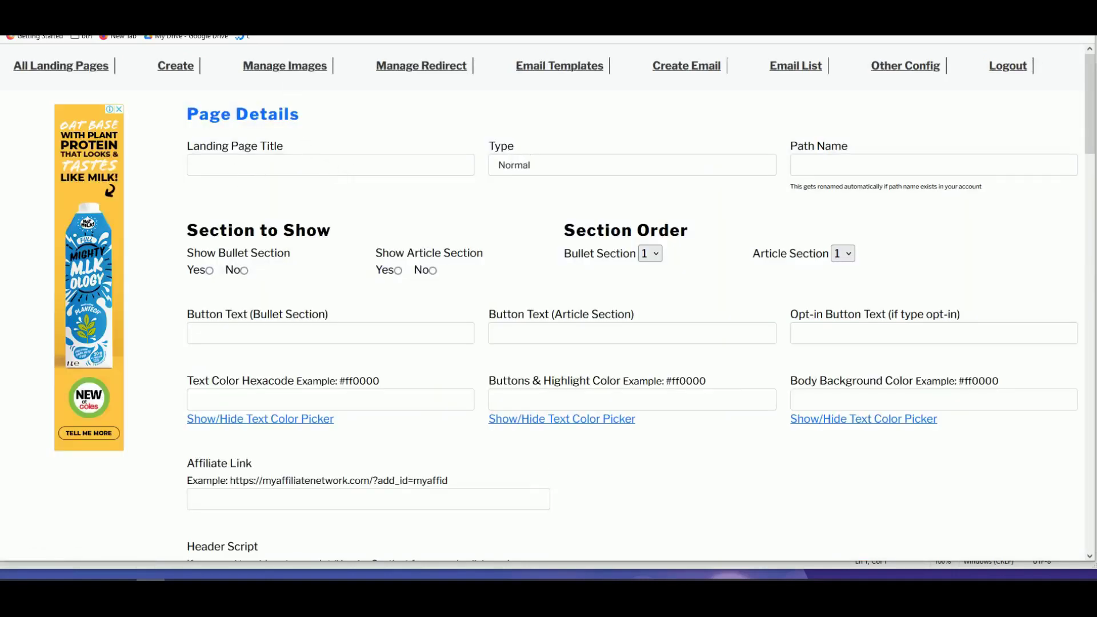
key("ctrl+Tab")
scroll(582, 162, "up", 2)
scroll(582, 162, "up", 4)
scroll(644, 177, "down", 5)
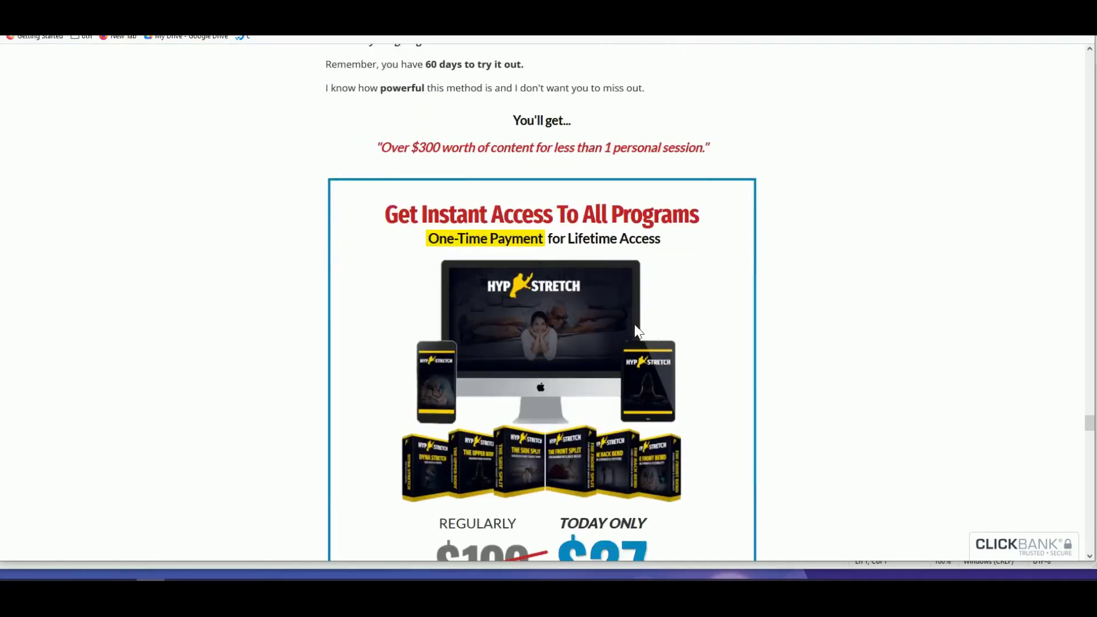
right_click(570, 326)
left_click(582, 337)
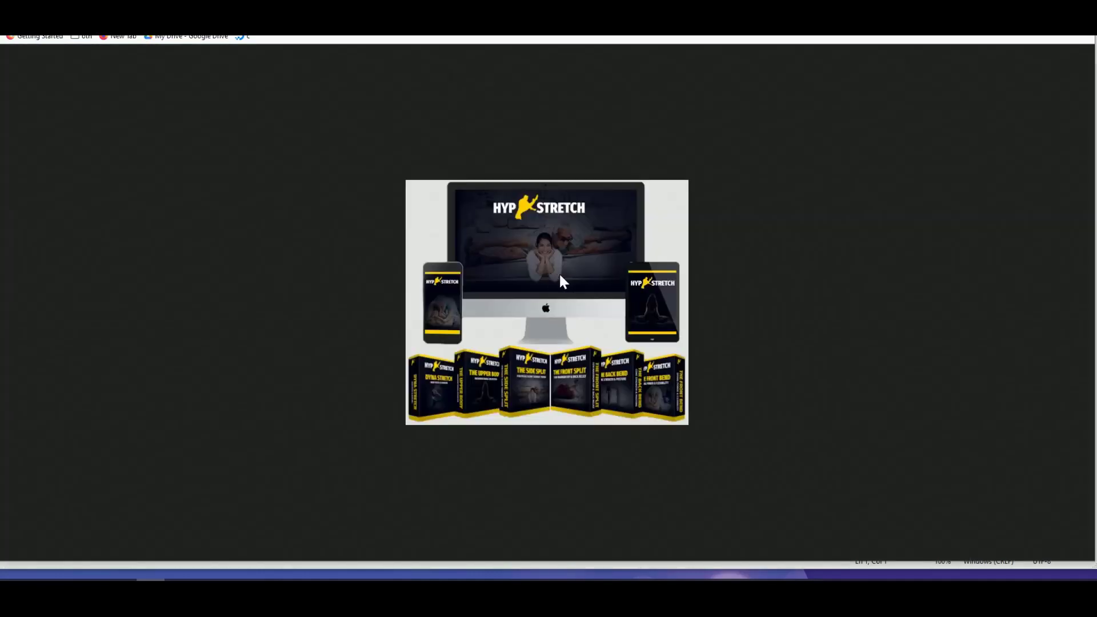
right_click(581, 252)
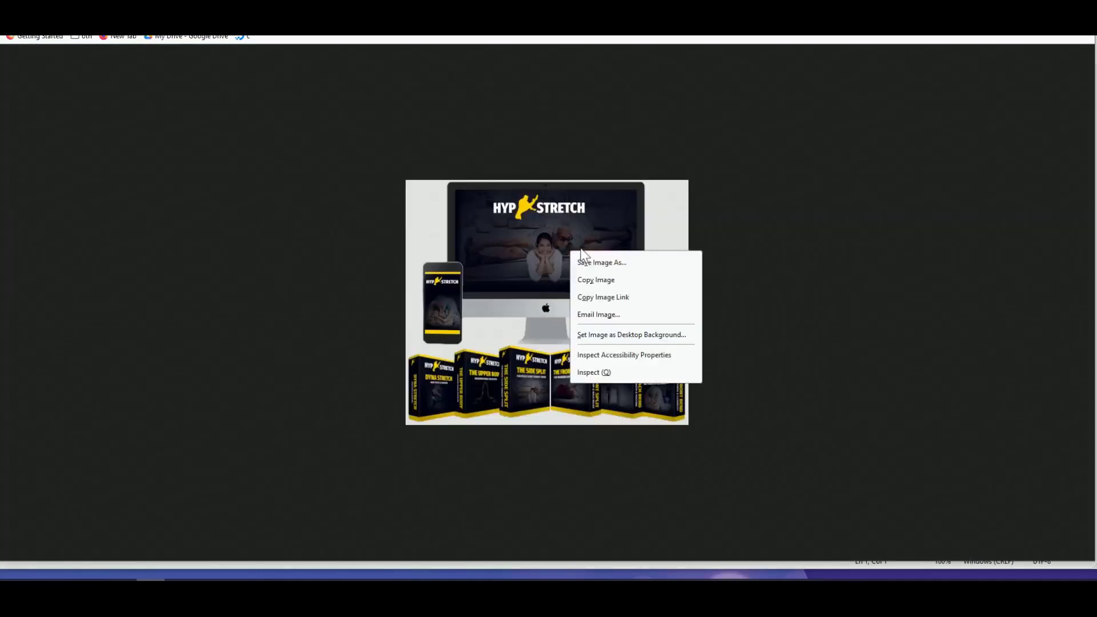
left_click(597, 279)
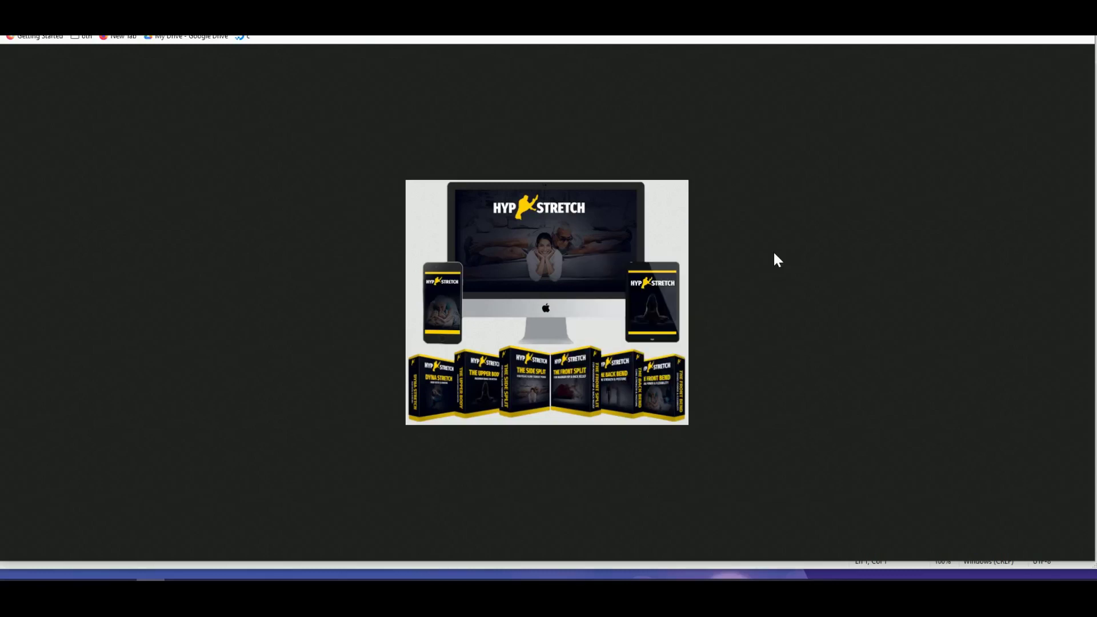
Step: Close the product image and the sales page, and go to the Bullet Section of the new landing page form
key("ctrl+w")
scroll(702, 321, "up", 15)
scroll(702, 321, "up", 5)
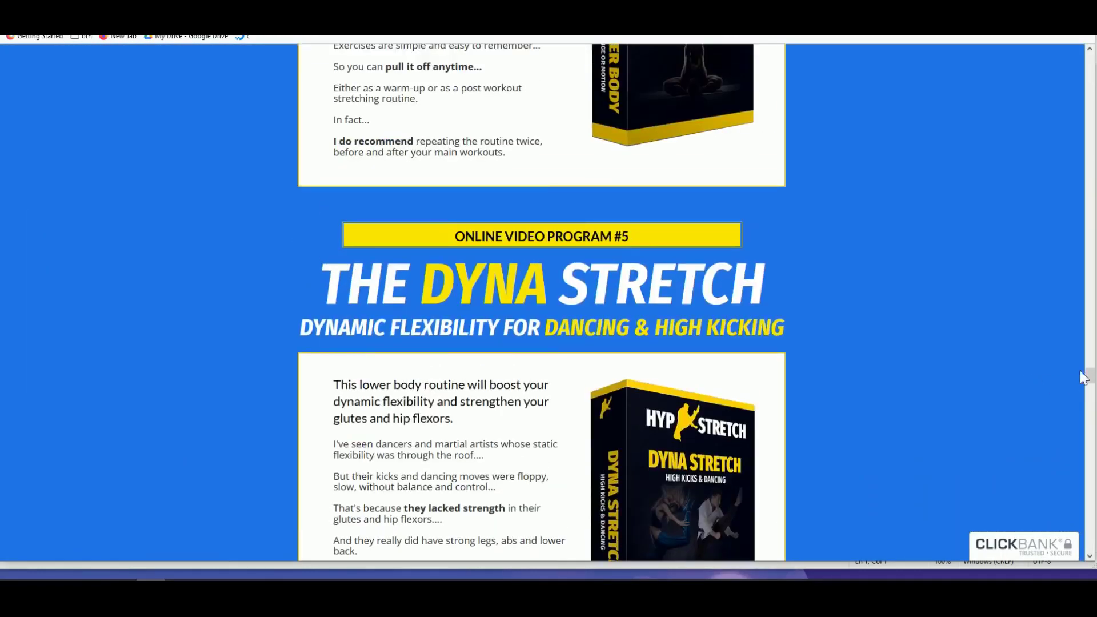
left_click_drag(1090, 379, 1090, 57)
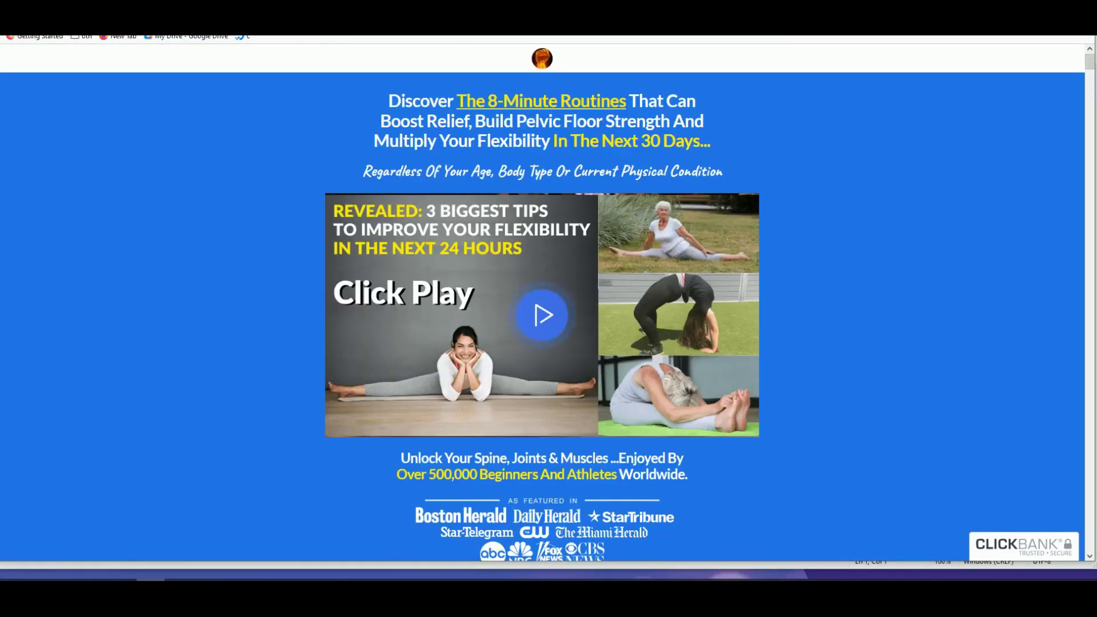
key("ctrl+w")
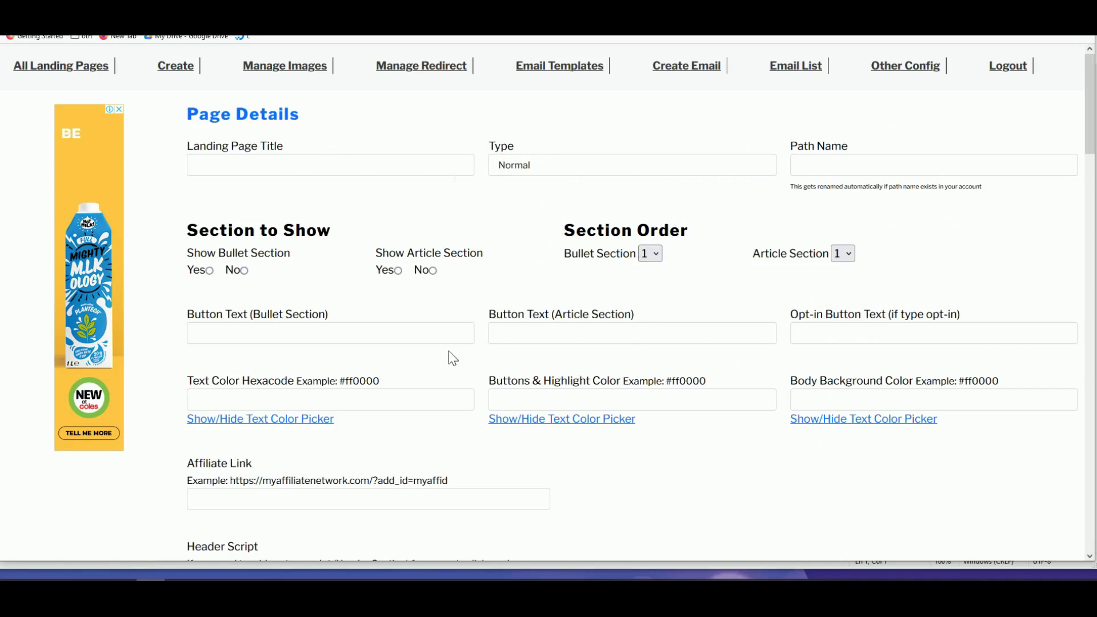
scroll(448, 351, "down", 2)
scroll(372, 443, "down", 15)
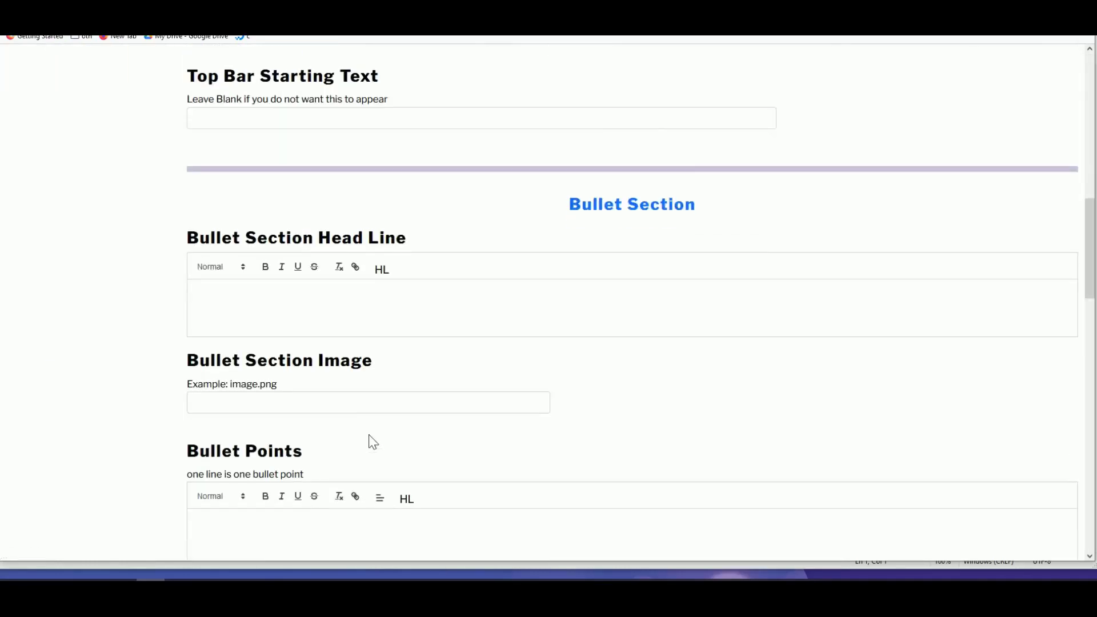
Step: Set the landing page title to "Hyperbolic Stretching", checking the offer's sales page
scroll(200, 397, "up", 20)
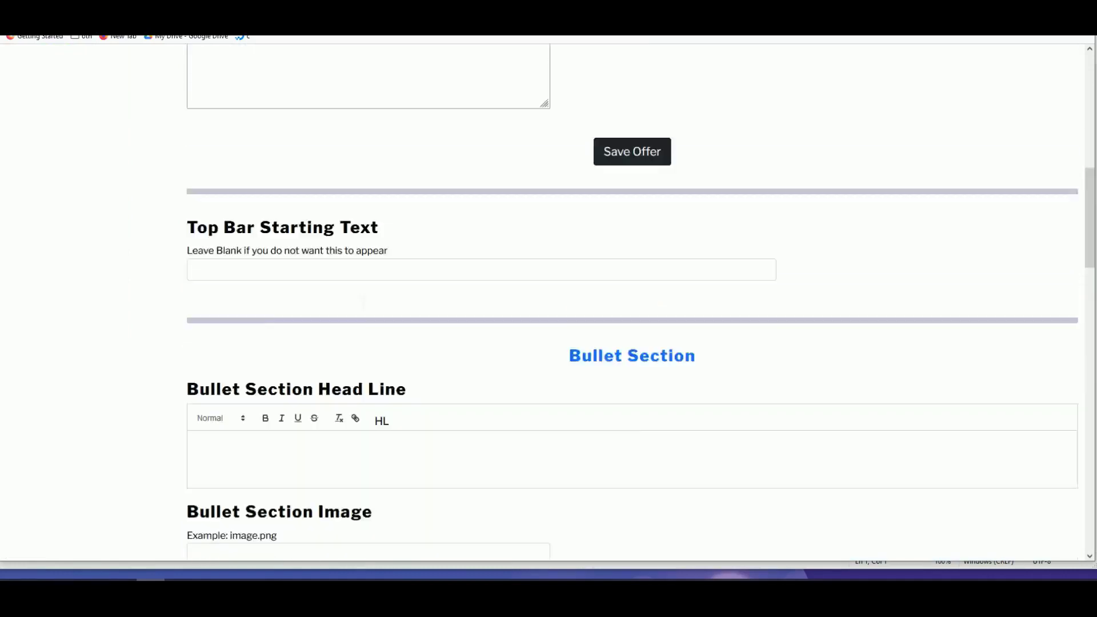
left_click(249, 166)
type("Hyber")
key("BackSpace")
key("BackSpace")
type("erbolic")
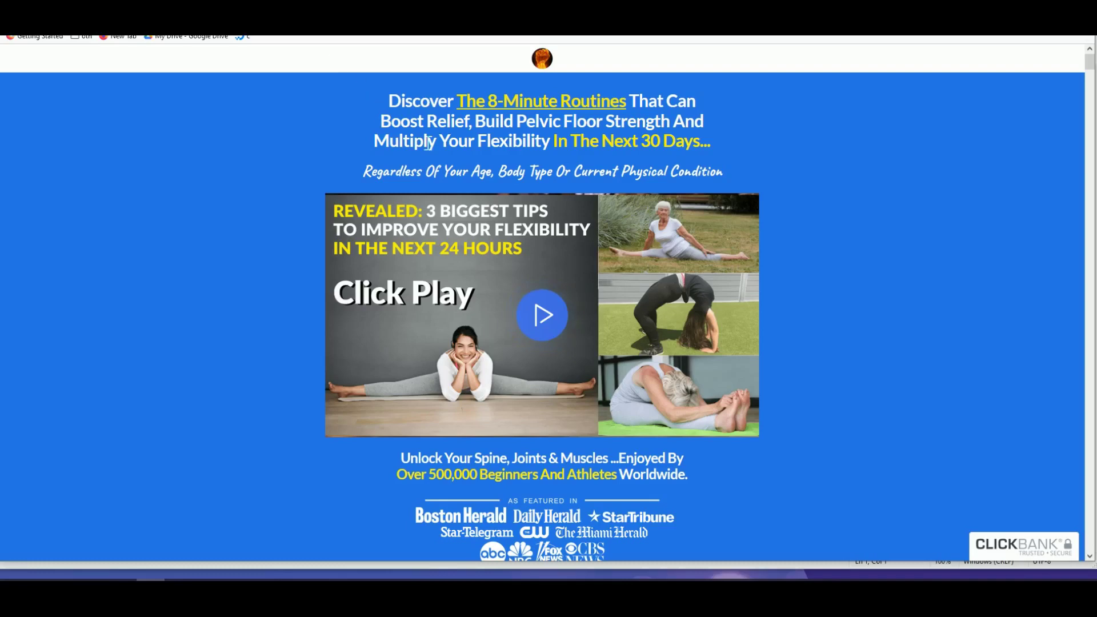
scroll(519, 185, "down", 2)
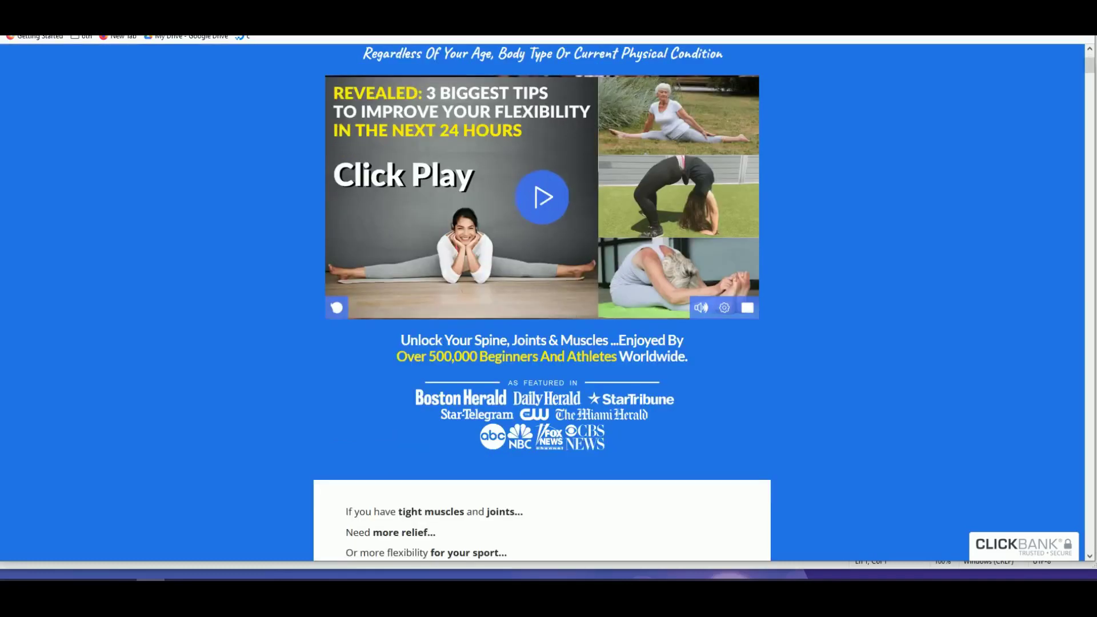
scroll(566, 308, "down", 3)
scroll(649, 321, "up", 5)
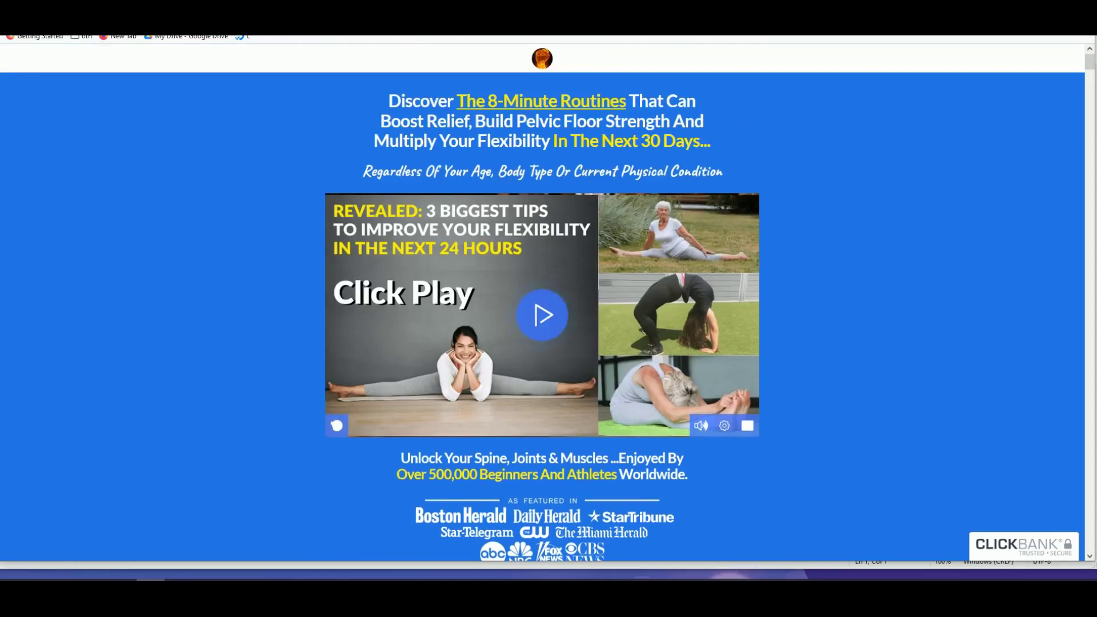
key("ctrl+Tab")
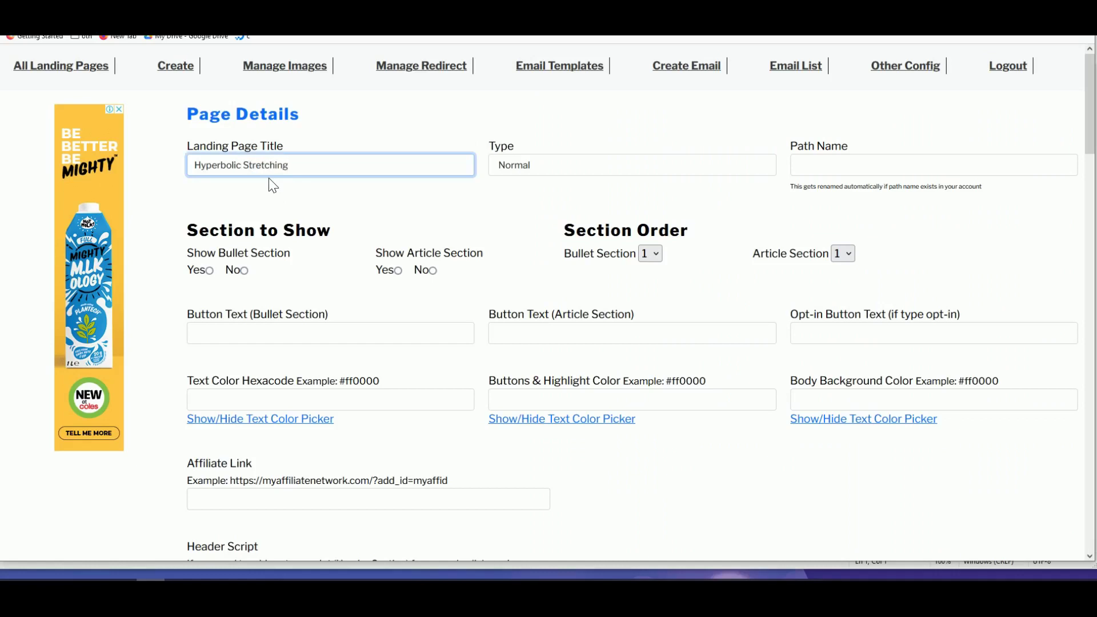
Step: Set the landing page's path name to "hyperbolic" and its type to Normal
left_click(879, 171)
type("hy")
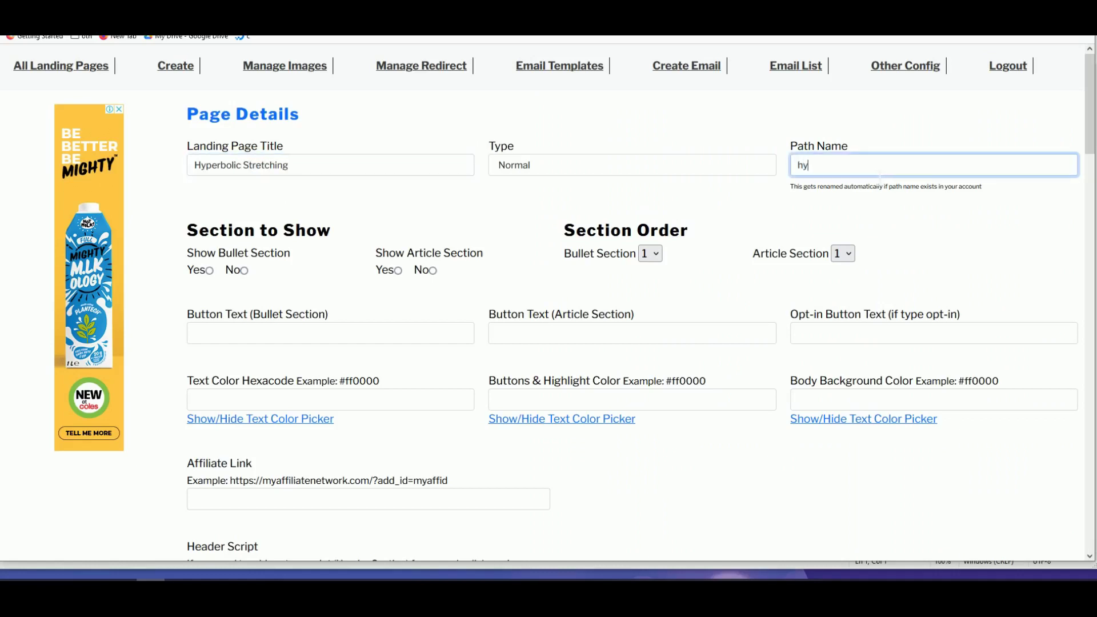
type("perbolic")
left_click(531, 167)
left_click(526, 187)
Step: Enable both the bullet and article sections and set all three button texts to "Continue to Product"
left_click(210, 270)
left_click(398, 270)
left_click(302, 335)
type("Continue to Product")
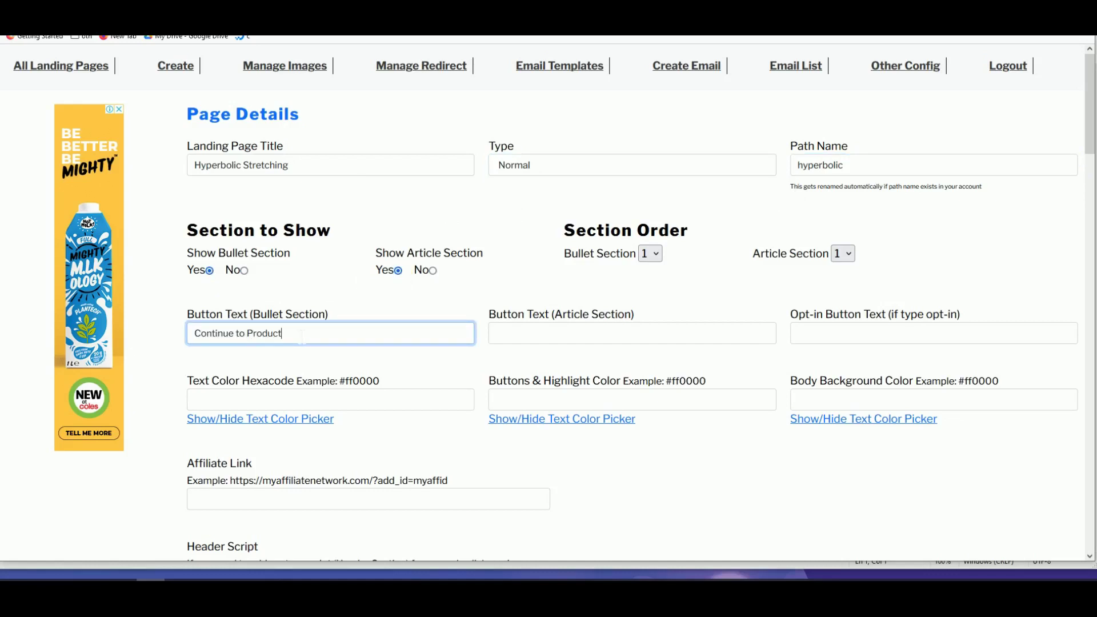
left_click_drag(302, 335, 192, 335)
key("ctrl+c")
left_click(583, 334)
key("ctrl+v")
left_click(934, 333)
key("ctrl+v")
scroll(600, 248, "down", 1)
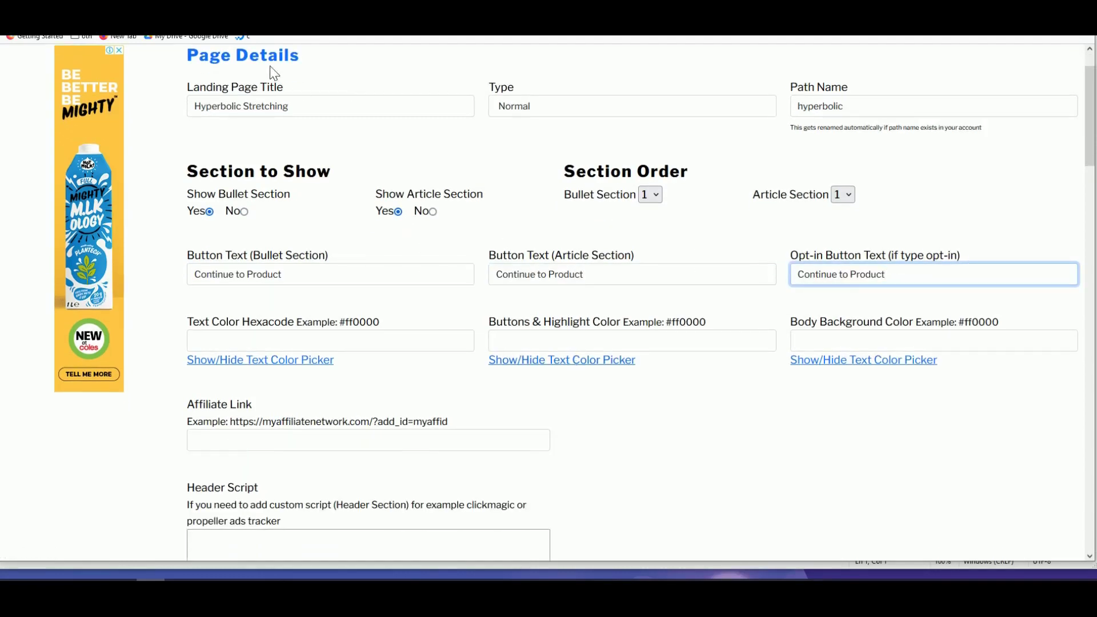
Step: Sample the blue background of the Hyperbolic Stretching sales page and copy its colour code 1E73E6
left_click(338, 23)
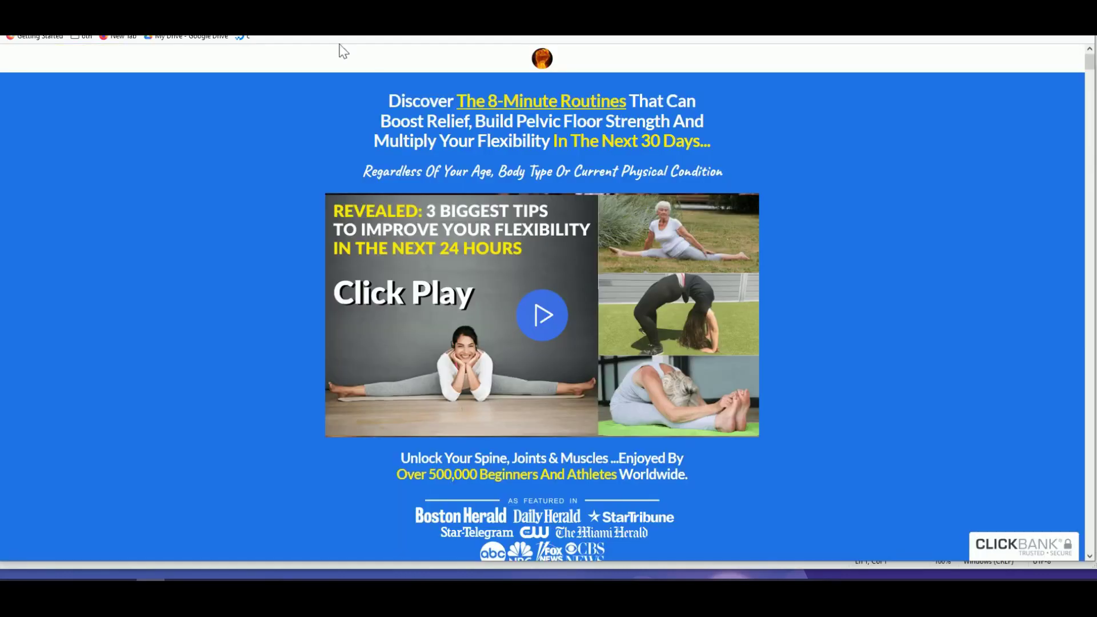
scroll(270, 152, "down", 3)
scroll(274, 168, "up", 3)
left_click(837, 135)
right_click(873, 153)
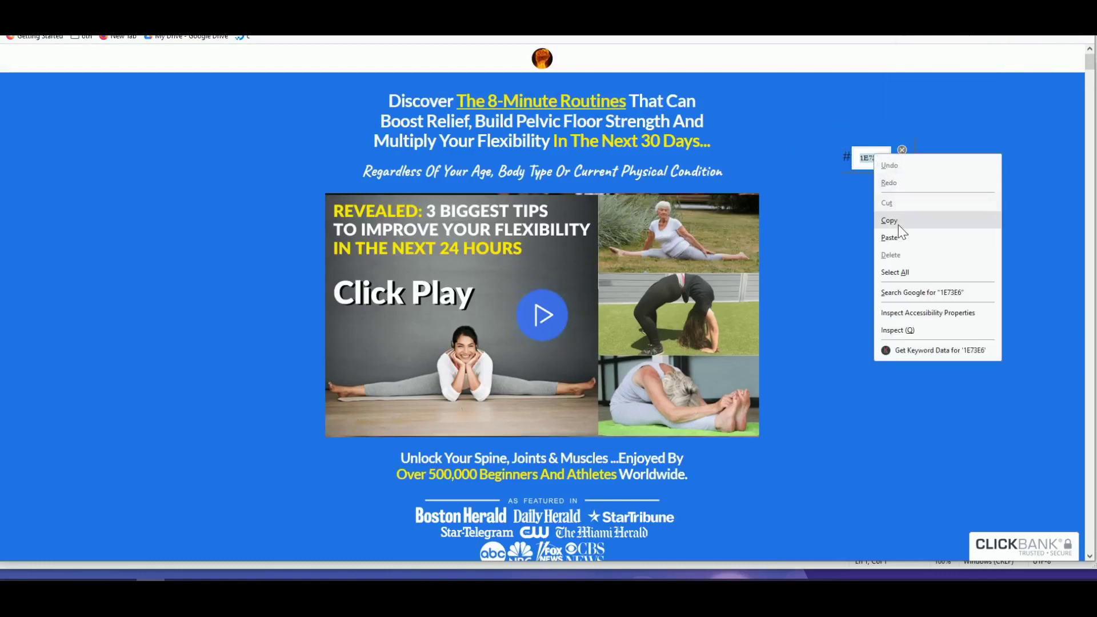
left_click(888, 221)
left_click(901, 150)
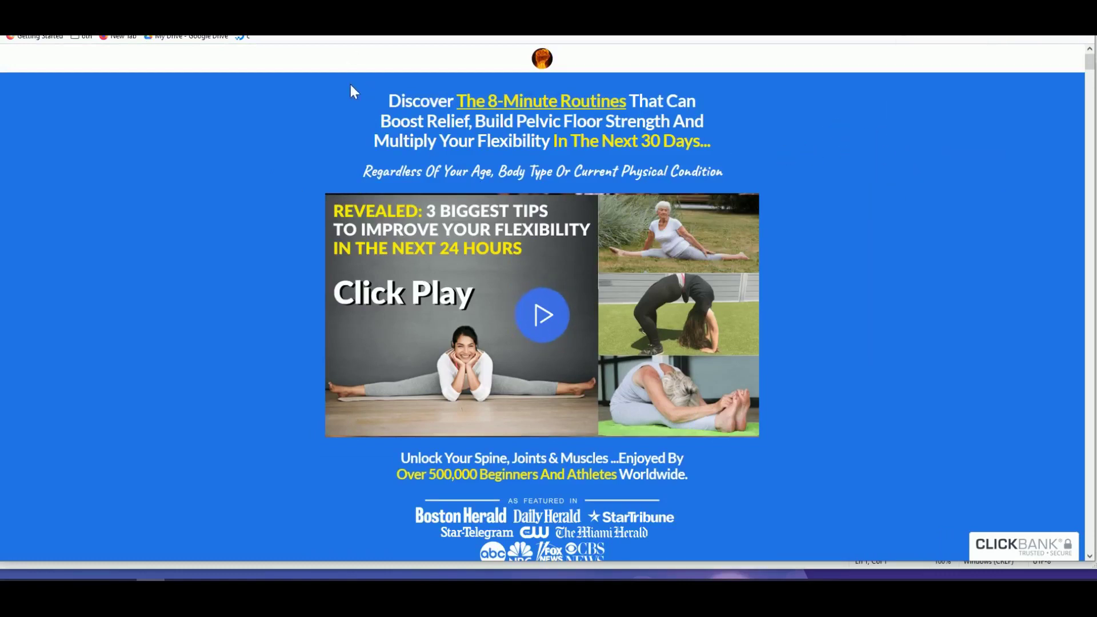
Step: Set the landing page's Buttons & Highlight Color to #1E73E6
key("ctrl+Tab")
scroll(558, 320, "down", 1)
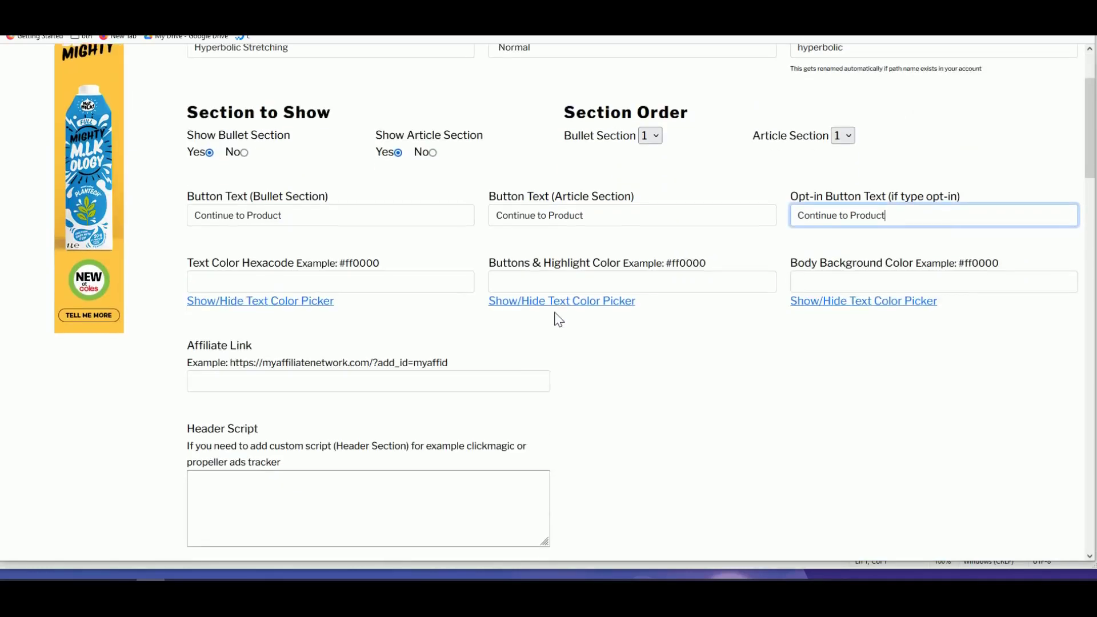
left_click(586, 308)
left_click(536, 428)
left_click(554, 436)
left_click(584, 426)
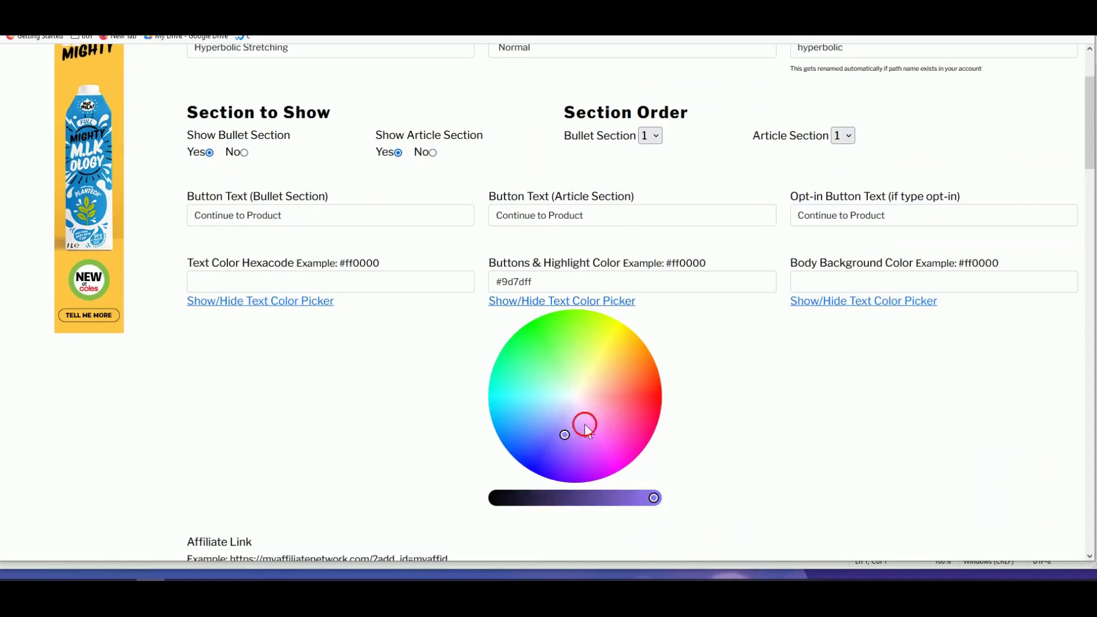
double_click(502, 281)
key("ctrl+v")
left_click(571, 310)
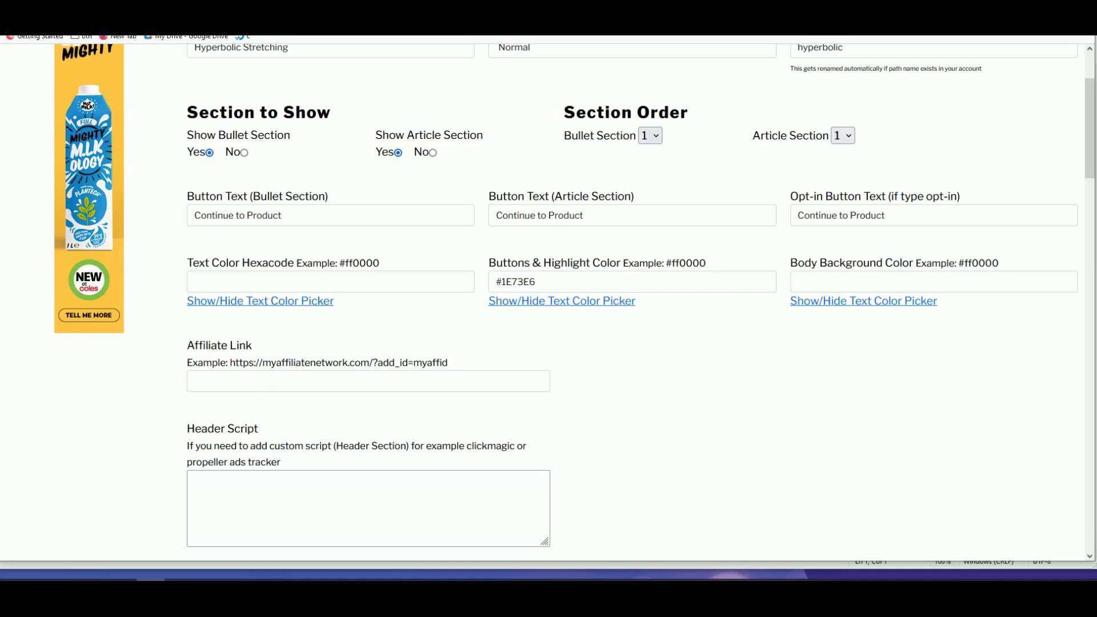
Step: Create a HopLink without a tracking ID for the Hyperbolic Stretching offer in the ClickBank marketplace and copy it
key("ctrl+Tab")
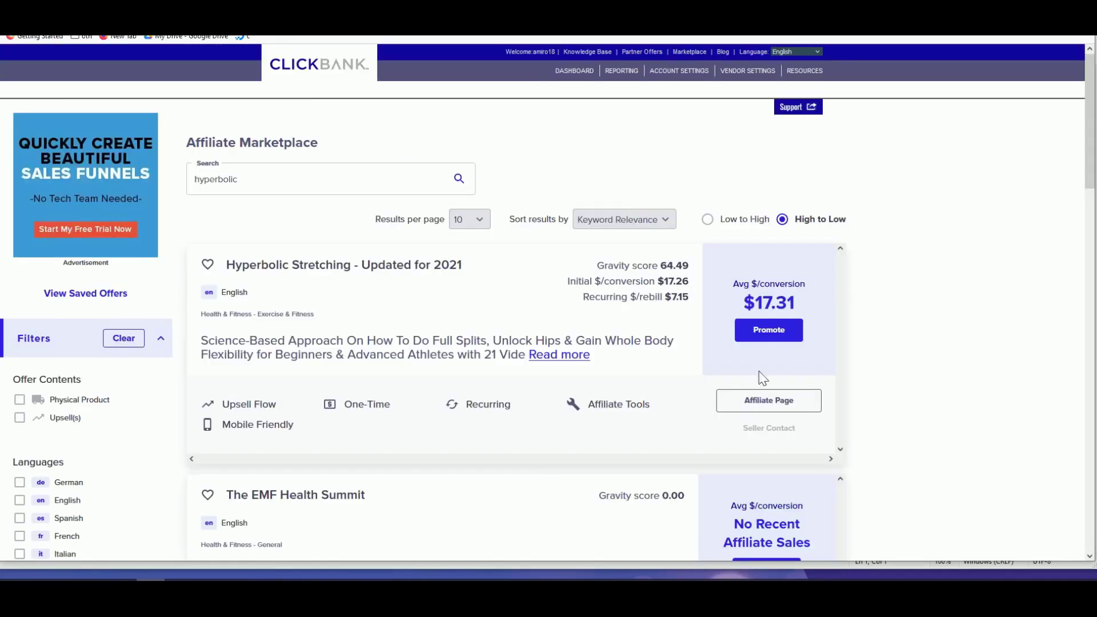
left_click(784, 342)
left_click(525, 345)
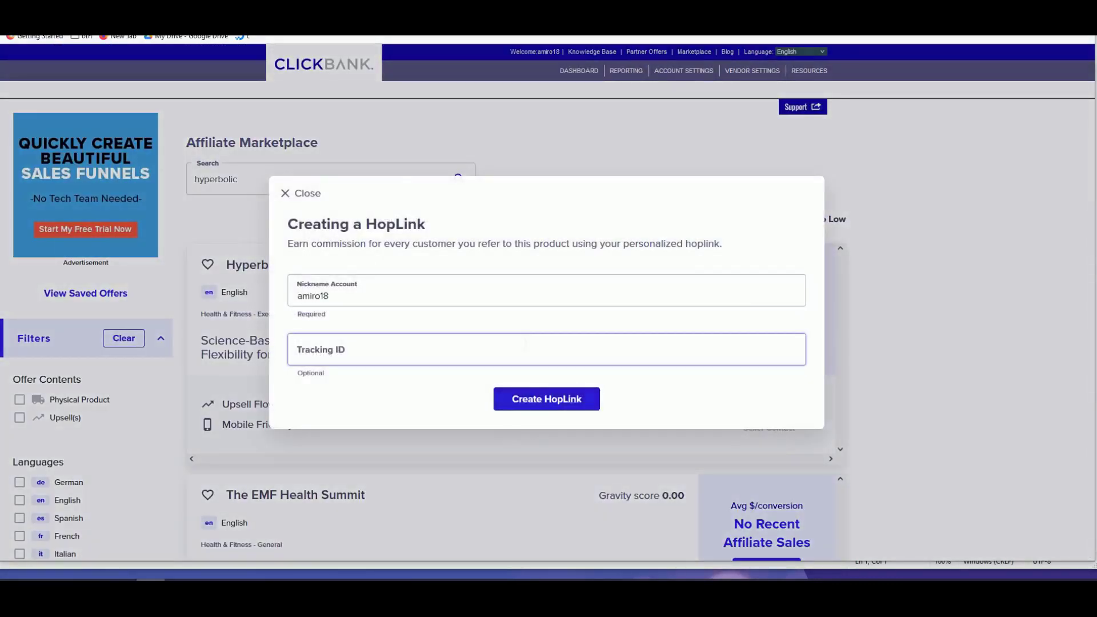
key("Return")
left_click(771, 421)
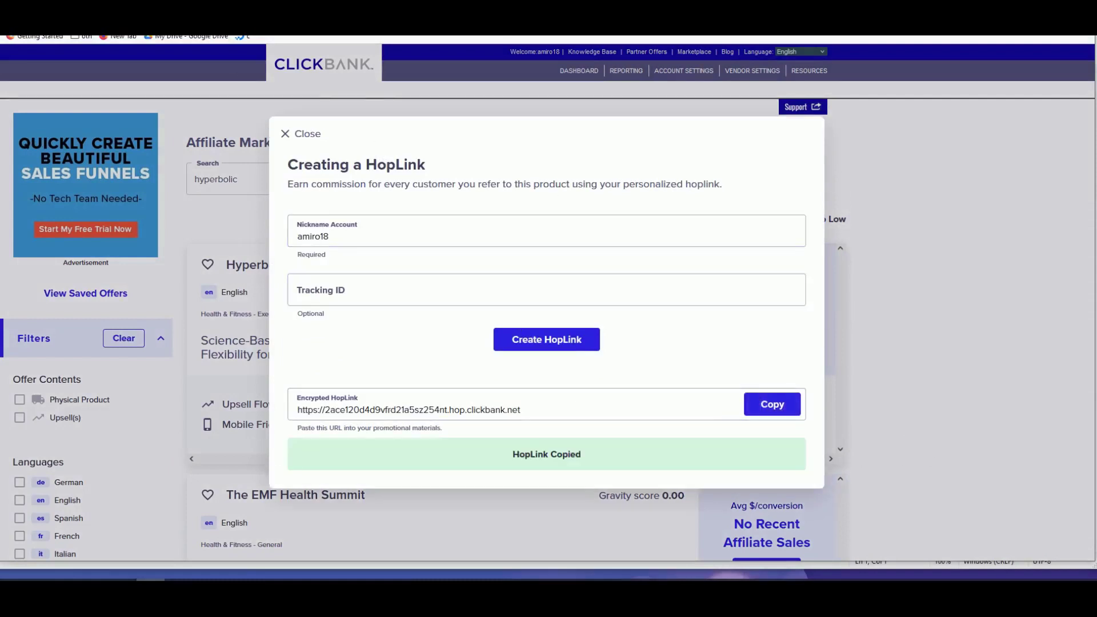
Step: Enter the copied ClickBank HopLink as the landing page's affiliate link
key("ctrl+Tab")
left_click(249, 374)
key("ctrl+v")
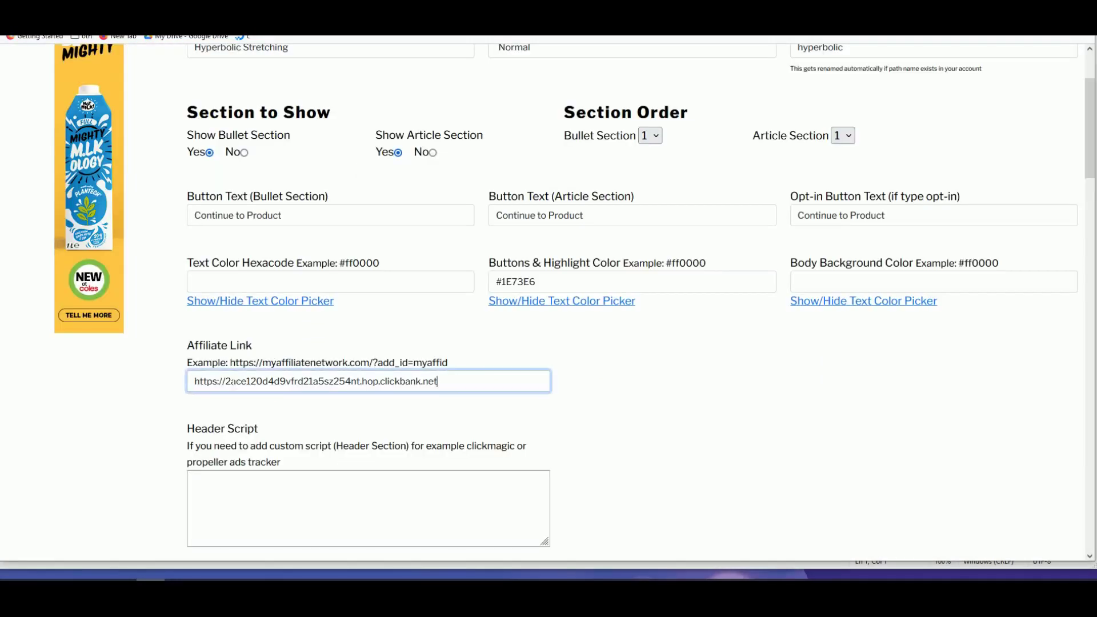
Step: Copy "Unlock Your Spine, Joints & Muscles" from the sales page into the Top Bar Starting Text
scroll(452, 362, "down", 2)
scroll(451, 363, "down", 4)
left_click(249, 354)
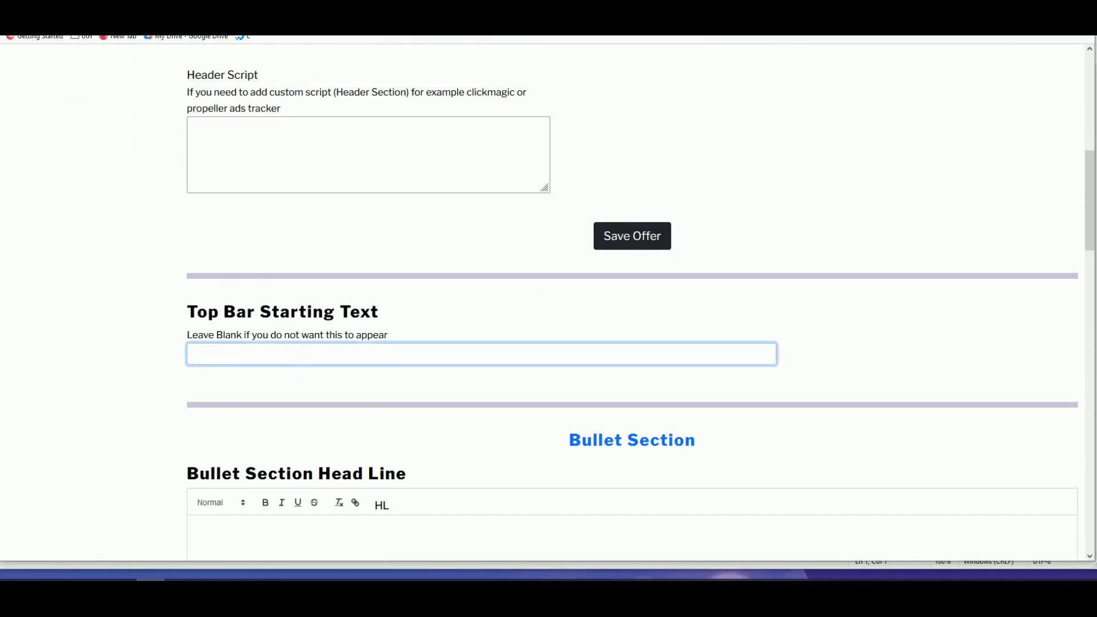
key("ctrl+Tab")
scroll(525, 342, "down", 3)
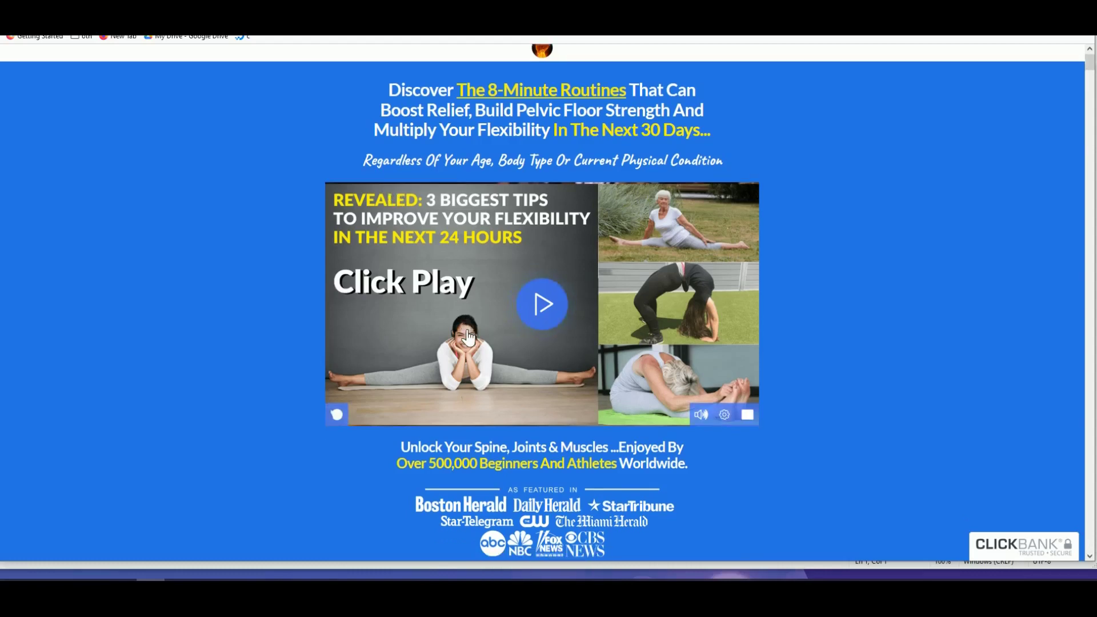
triple_click(491, 344)
left_click(433, 354)
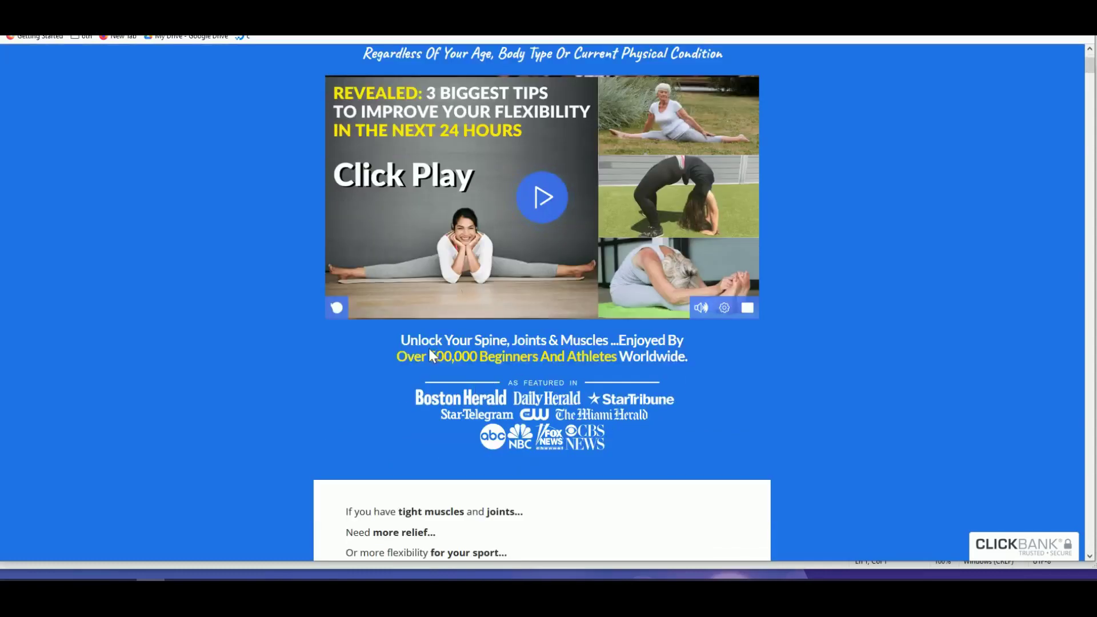
left_click_drag(402, 337, 605, 341)
right_click(603, 341)
left_click(617, 353)
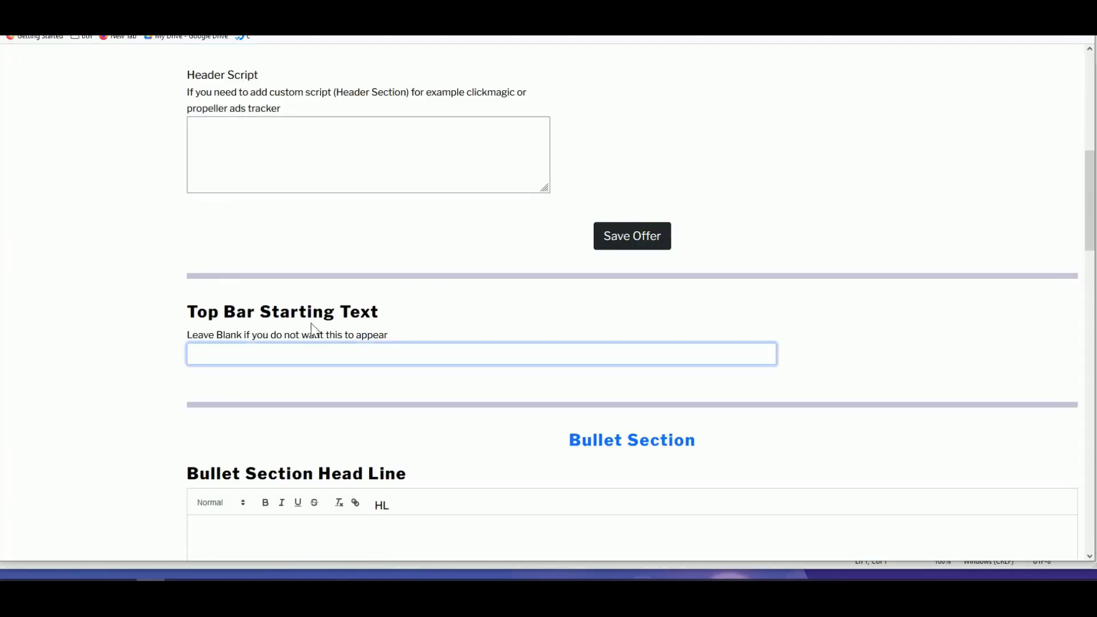
key("ctrl+v")
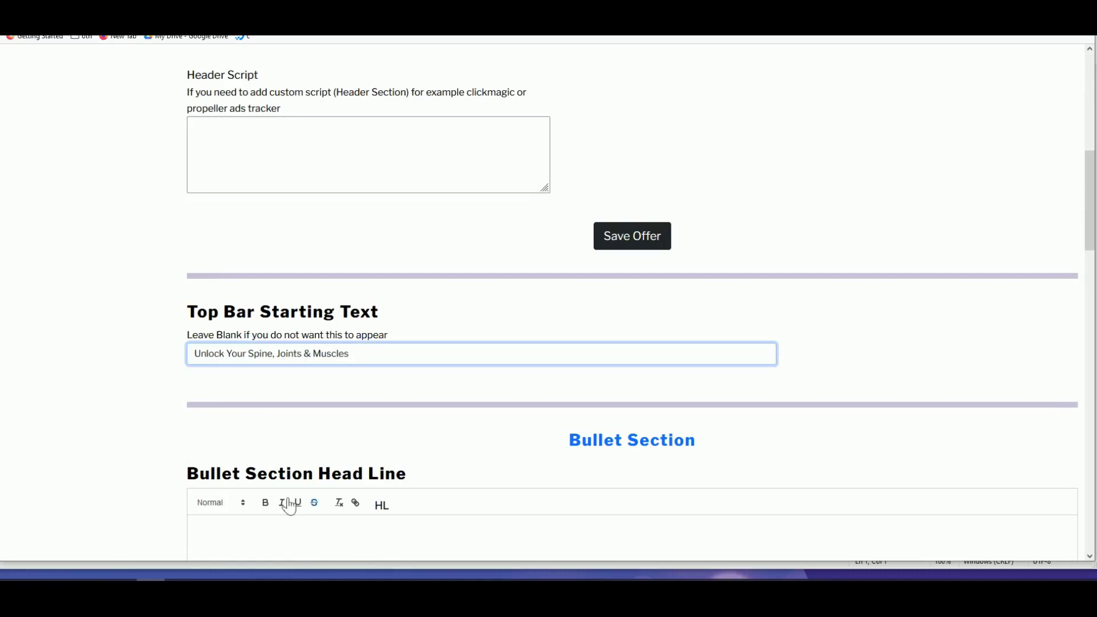
Step: Copy the sales page's main "Discover The 8-Minute Routines..." headline into the Bullet Section Head Line
scroll(186, 435, "down", 1)
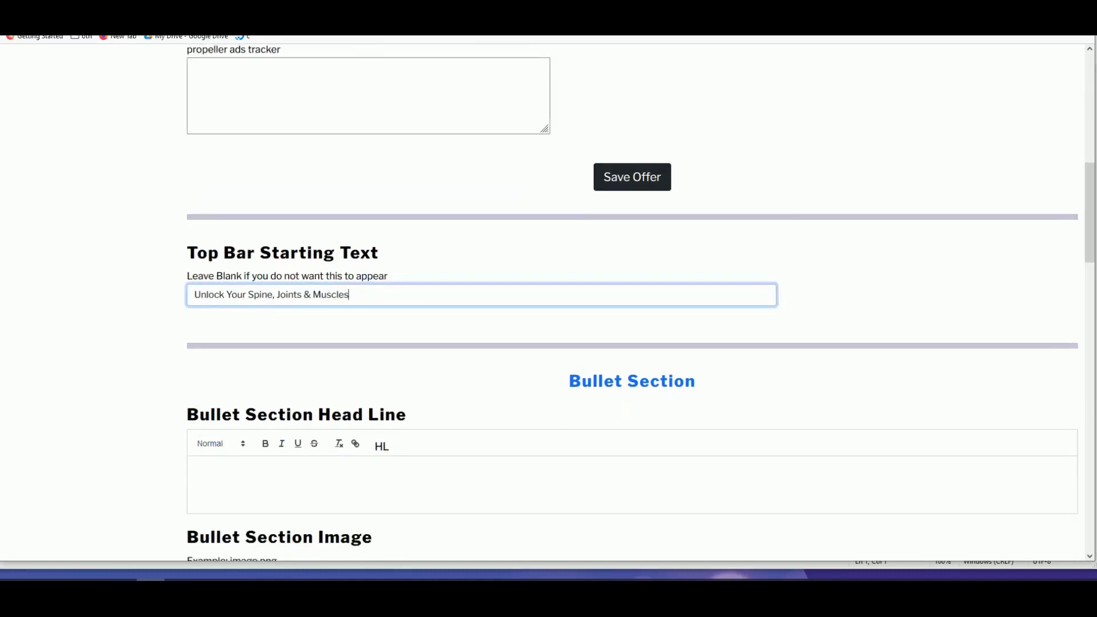
key("ctrl+Tab")
scroll(452, 331, "up", 3)
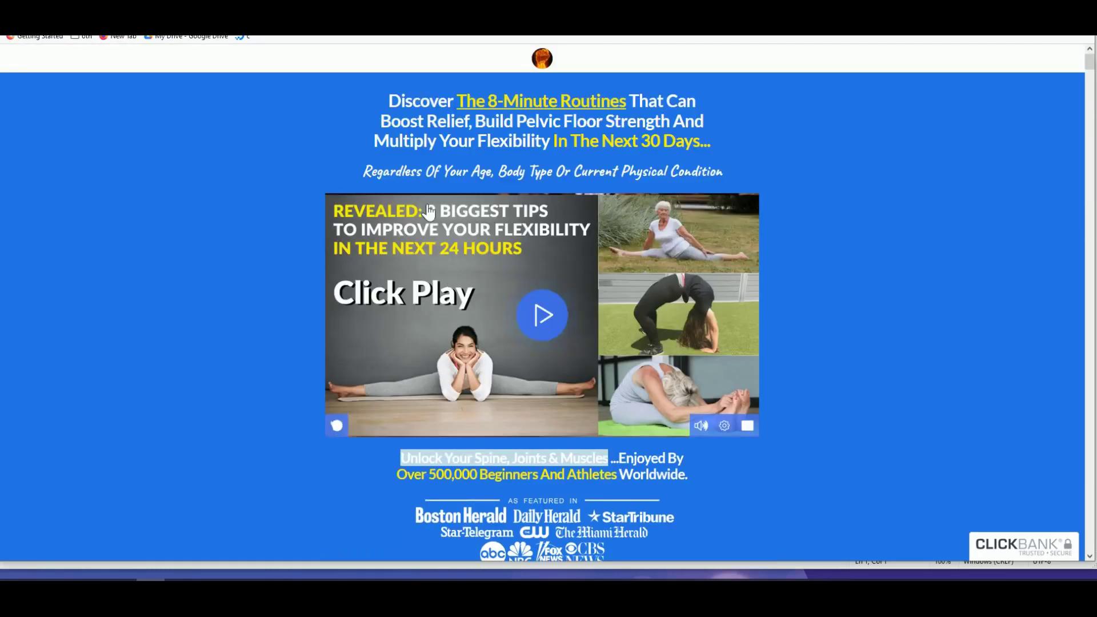
left_click_drag(386, 100, 713, 140)
right_click(641, 125)
left_click(657, 131)
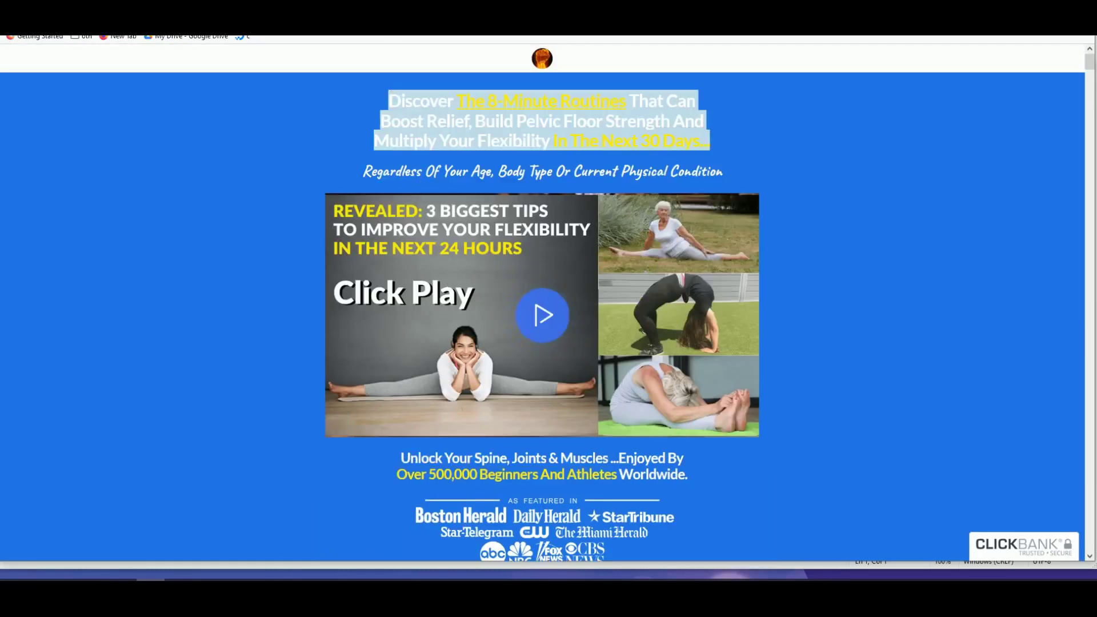
key("ctrl+Tab")
left_click(233, 497)
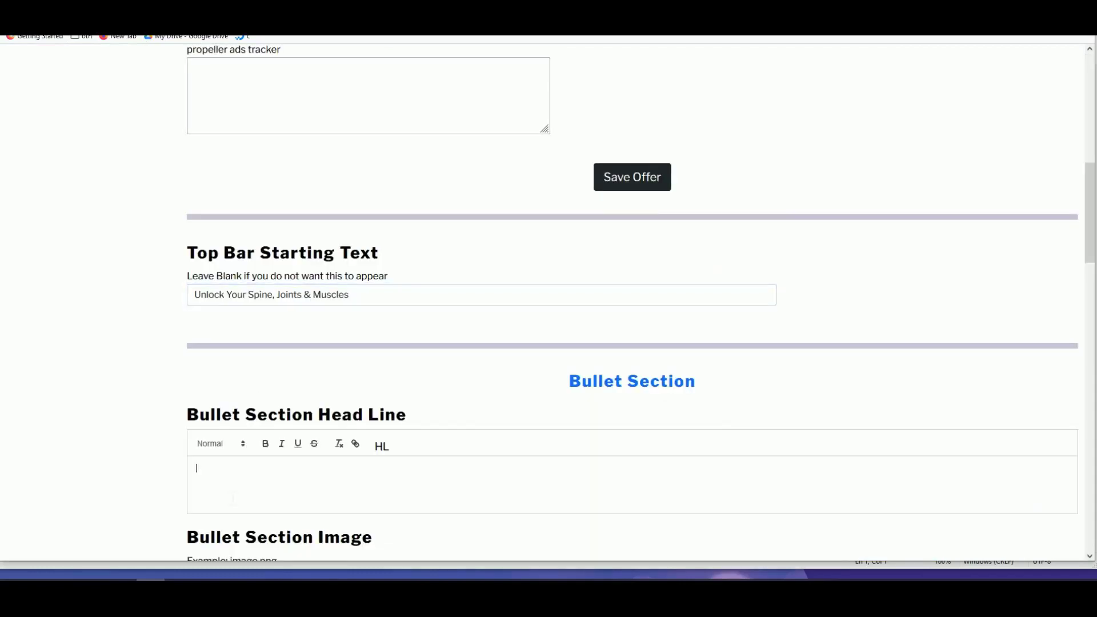
key("ctrl+v")
scroll(236, 497, "down", 1)
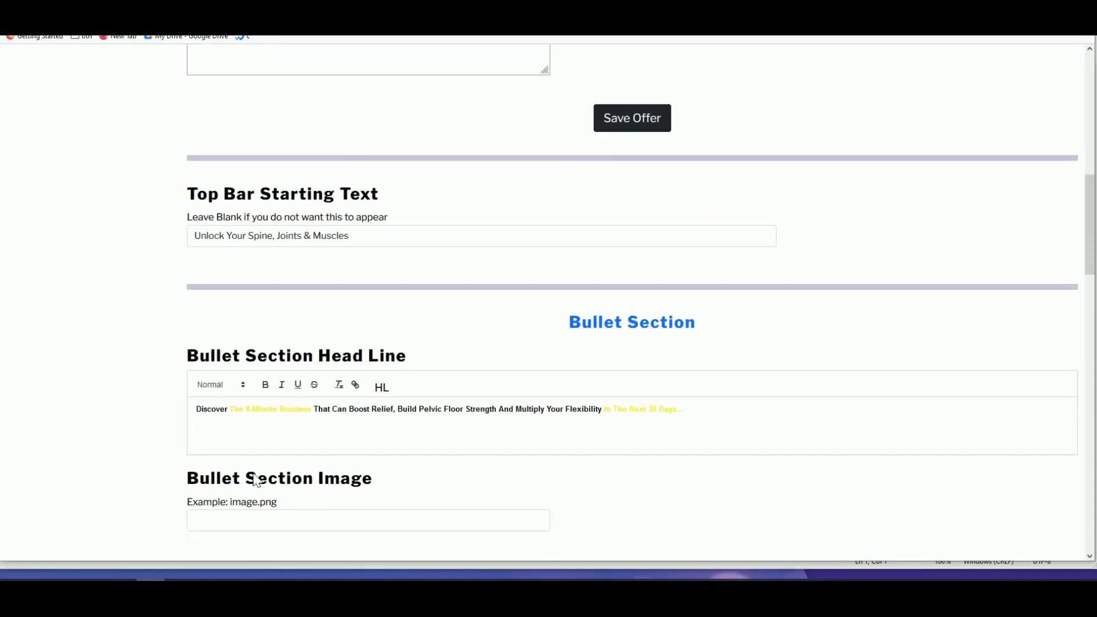
Step: Clear the pasted formatting from the Bullet Section headline and style it as Heading 1
triple_click(277, 410)
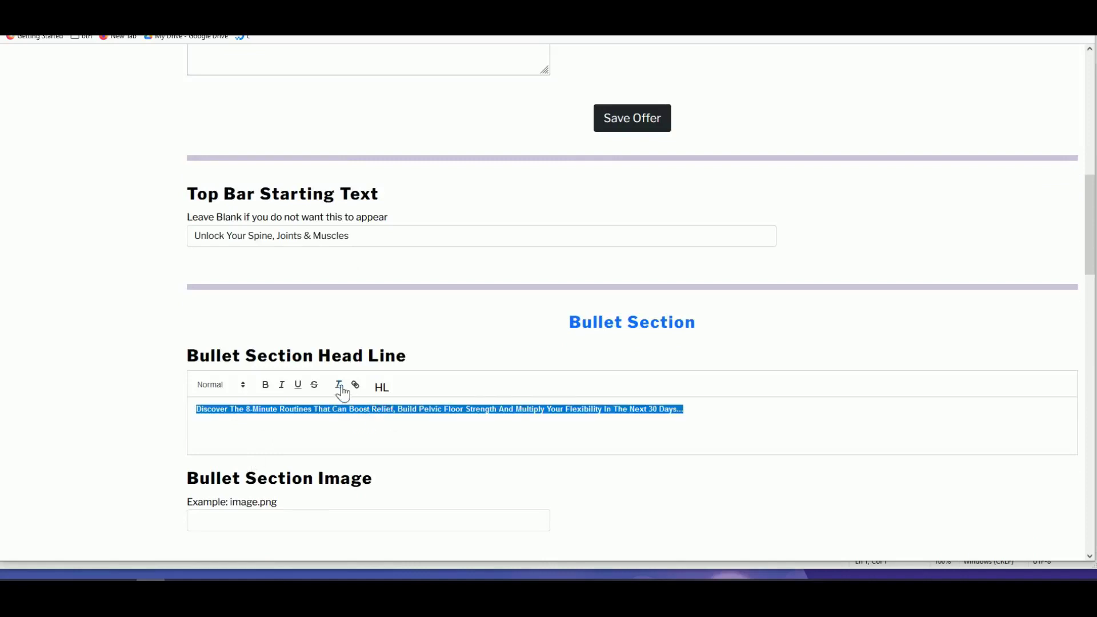
left_click(369, 410)
triple_click(378, 412)
left_click(240, 385)
left_click(232, 407)
left_click(279, 432)
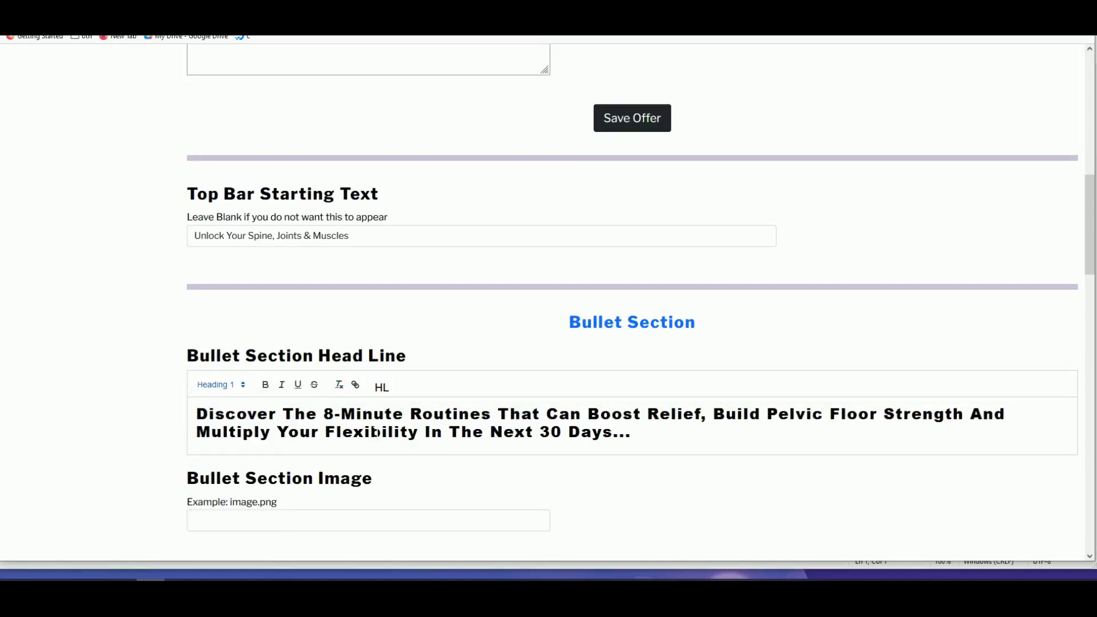
Step: Upload the product bundle image mockup1_clip.png to ThePagePro's image library for the Bullet Section
scroll(375, 433, "up", 1)
scroll(376, 433, "down", 3)
left_click(251, 402)
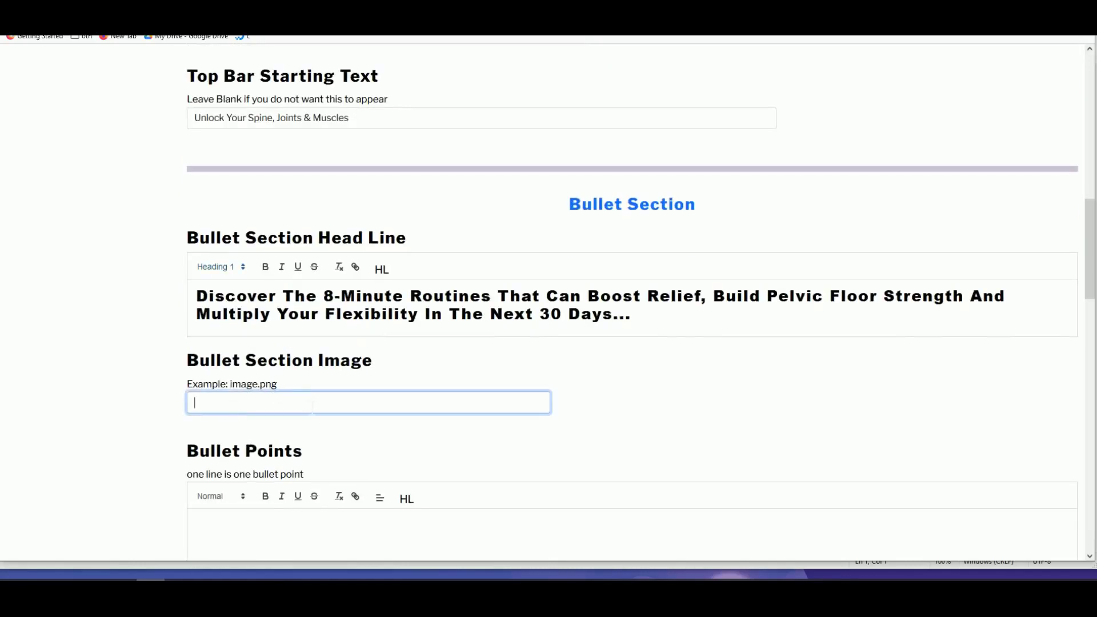
scroll(410, 423, "up", 15)
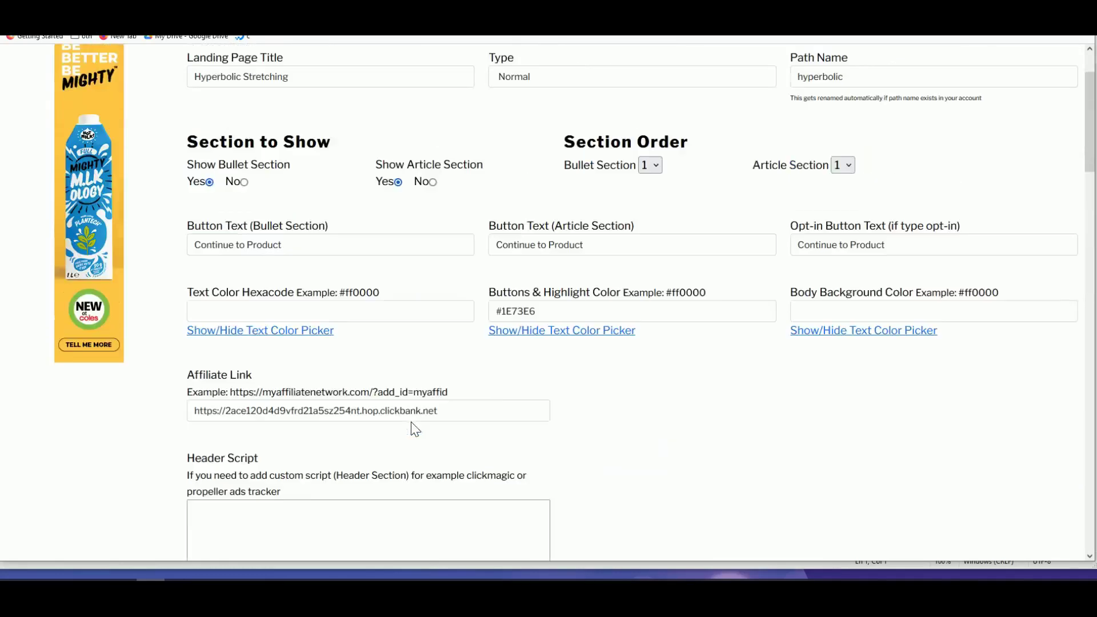
left_click(278, 73)
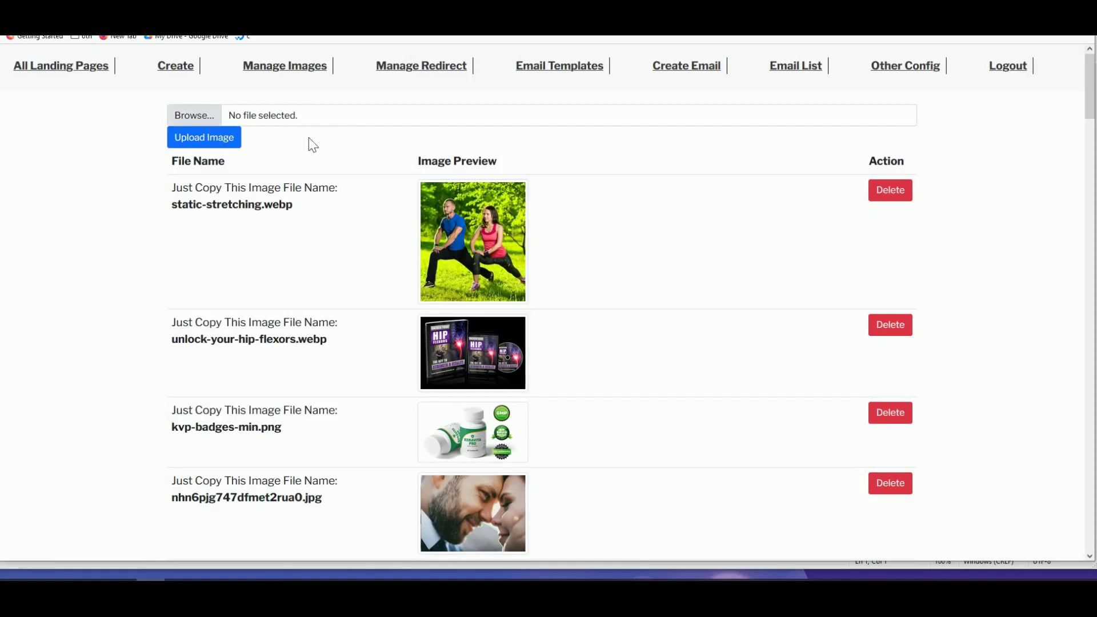
left_click(280, 115)
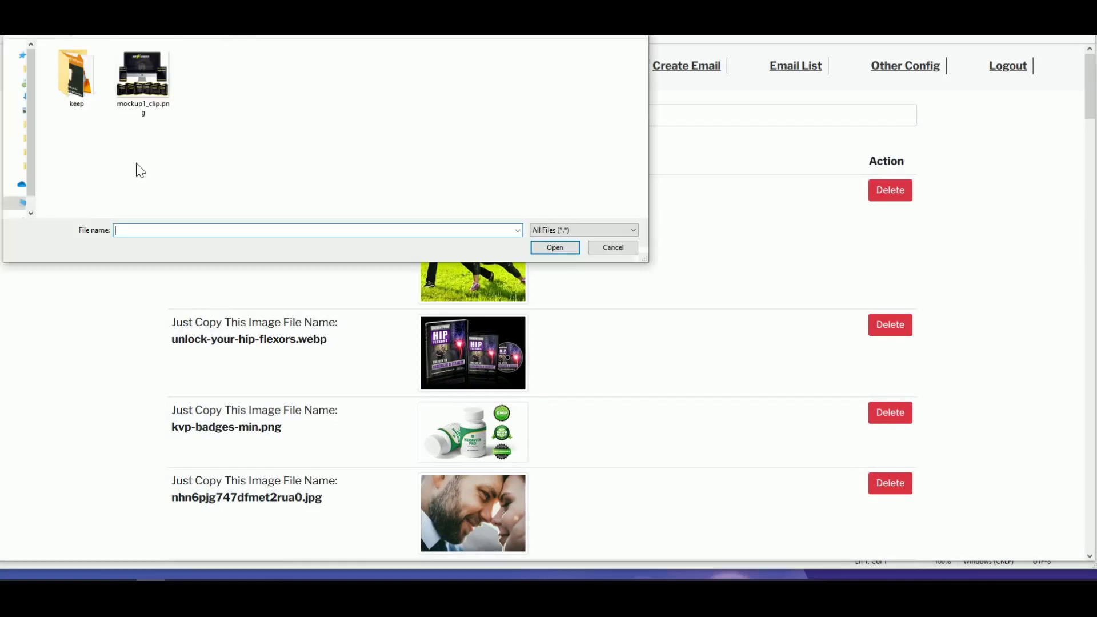
double_click(142, 74)
left_click(220, 142)
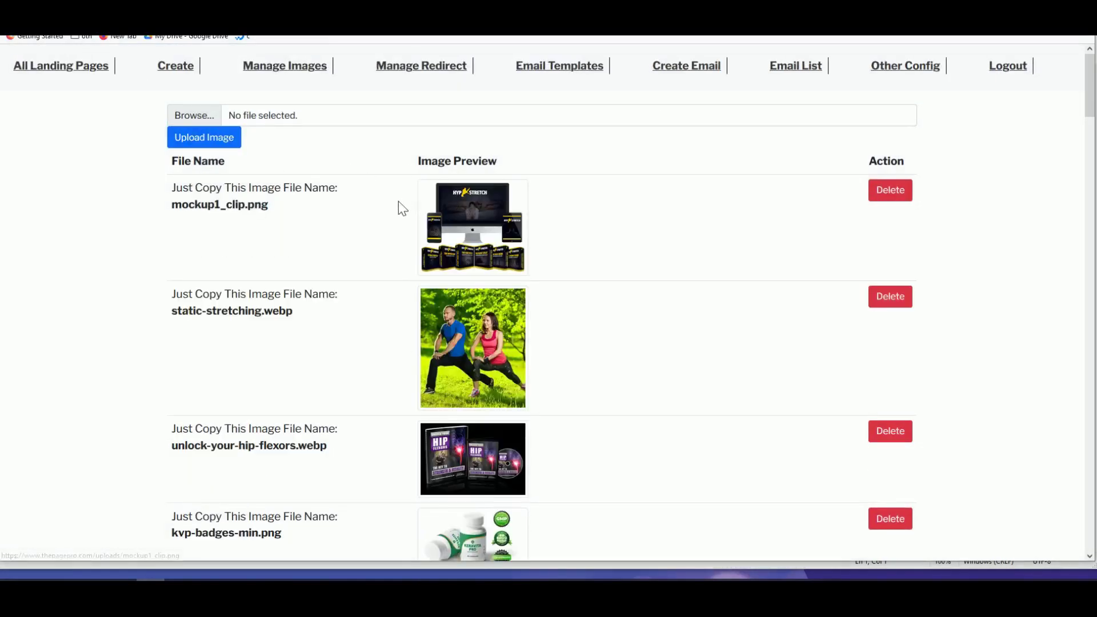
Step: Copy the file name mockup1_clip.png from the image library into the Bullet Section Image field
left_click_drag(268, 204, 171, 205)
right_click(251, 210)
left_click(266, 222)
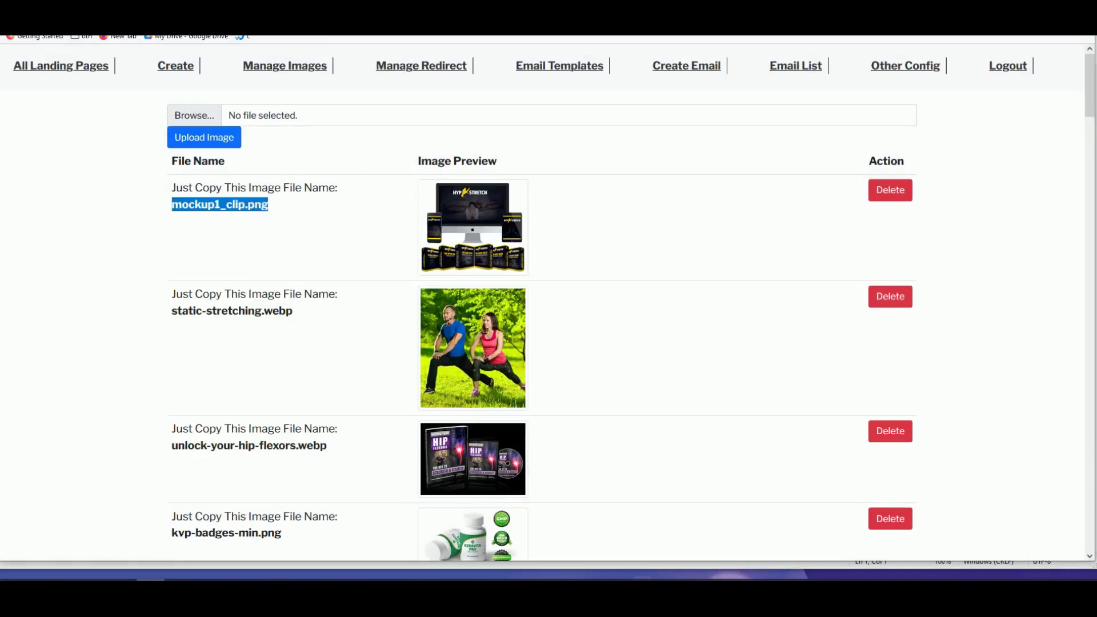
key("ctrl+Tab")
scroll(293, 311, "down", 8)
scroll(293, 311, "down", 6)
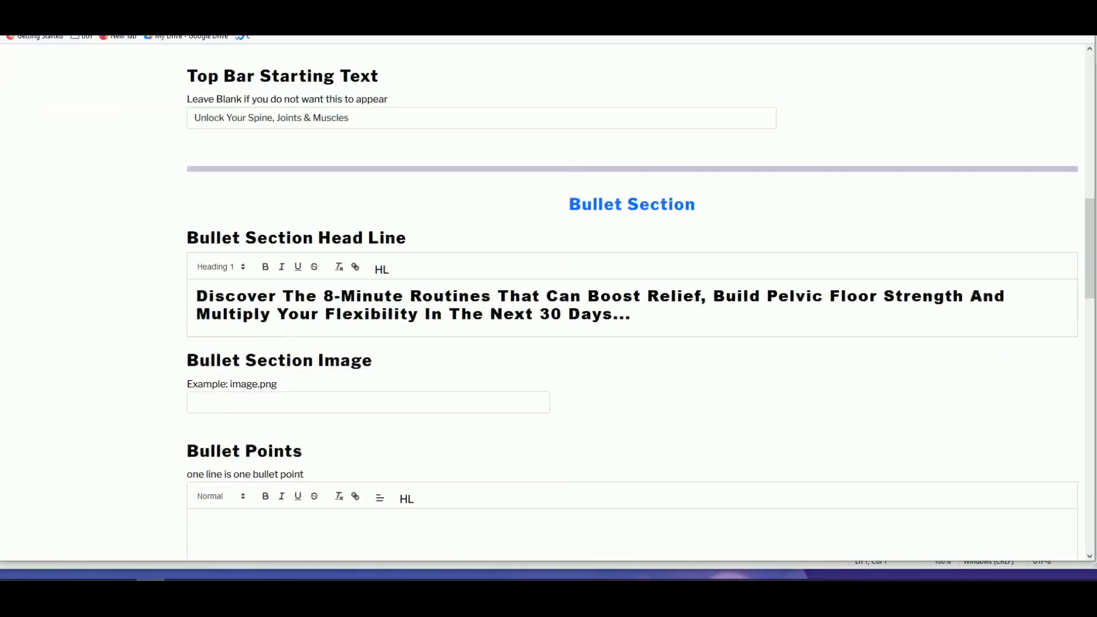
left_click(286, 284)
key("ctrl+v")
left_click(196, 403)
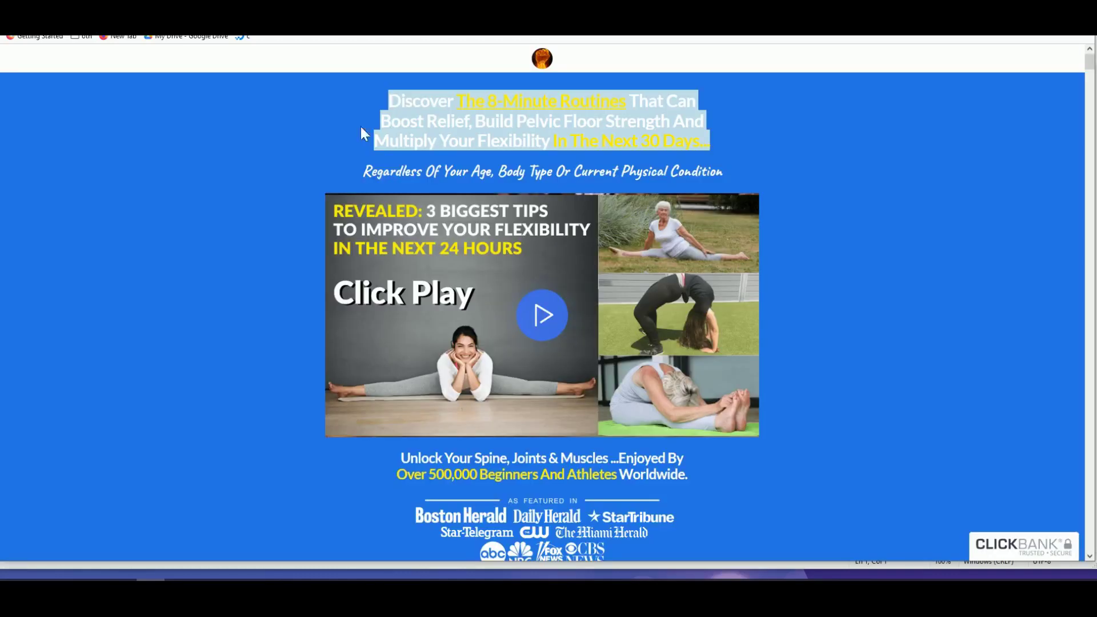
Step: Look through the sales page for a list of benefits suitable as bullet points
scroll(366, 252, "down", 7)
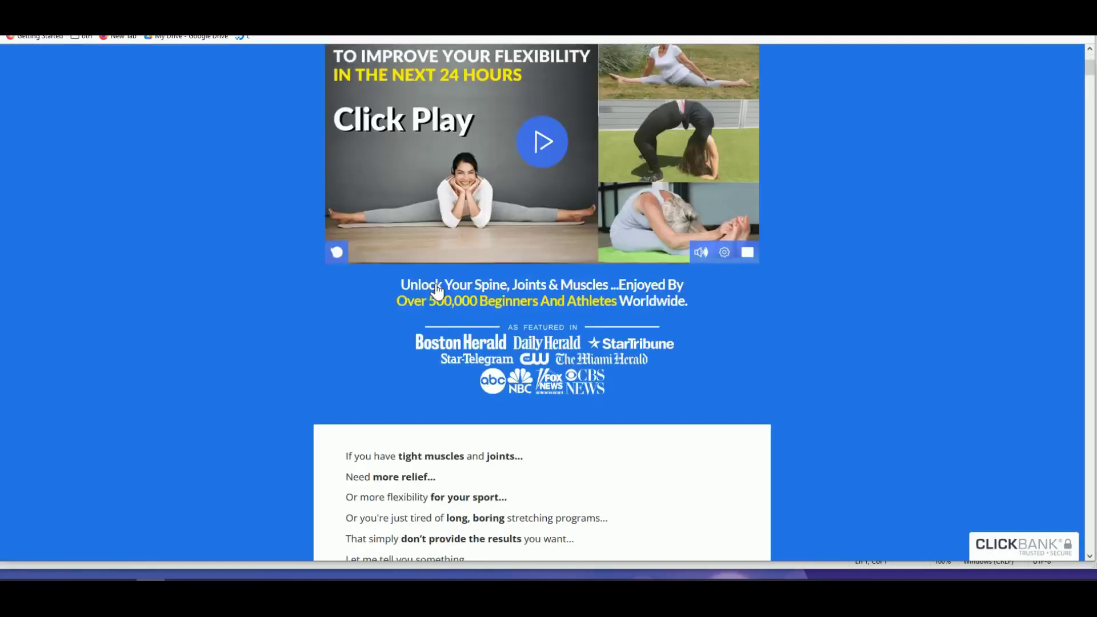
triple_click(381, 220)
scroll(416, 282, "down", 7)
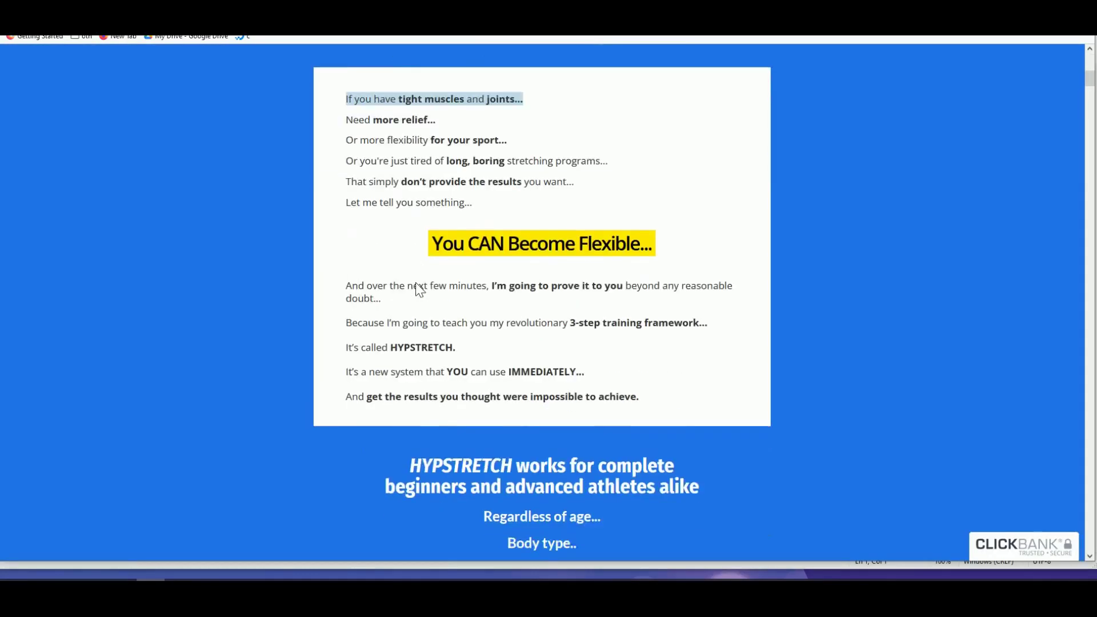
scroll(416, 283, "down", 15)
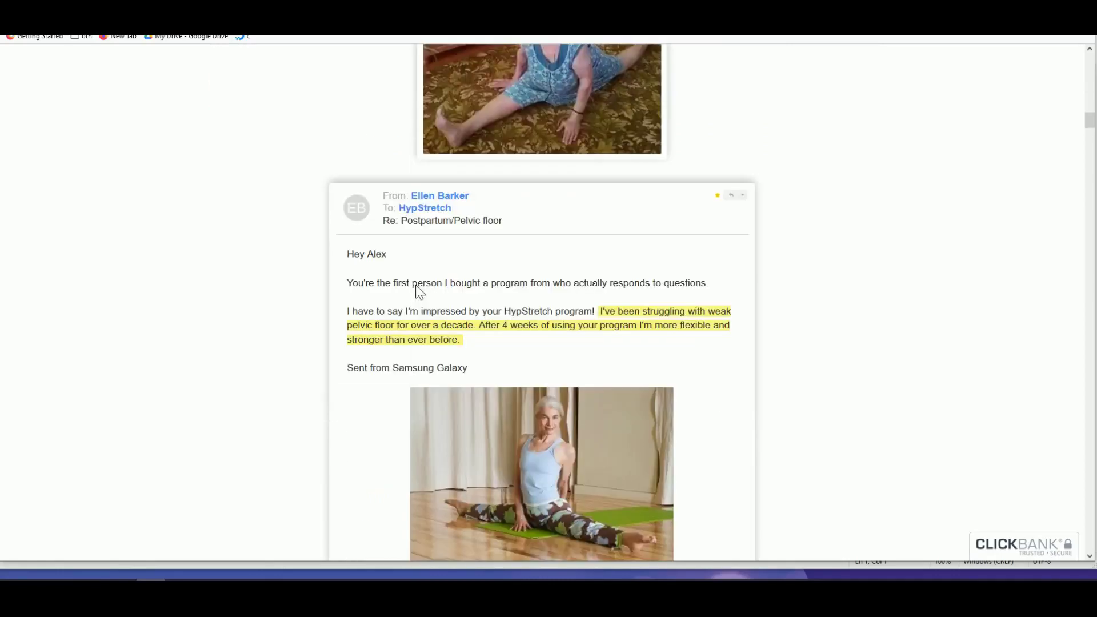
scroll(428, 286, "down", 8)
left_click_drag(1089, 149, 1084, 236)
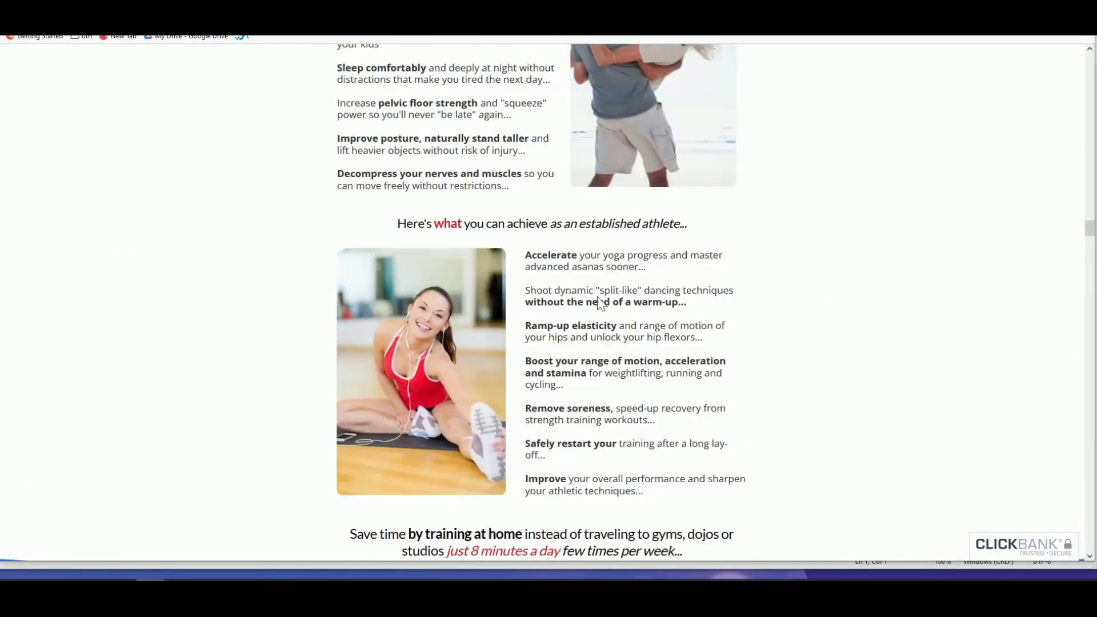
left_click_drag(572, 266, 645, 265)
left_click(644, 265)
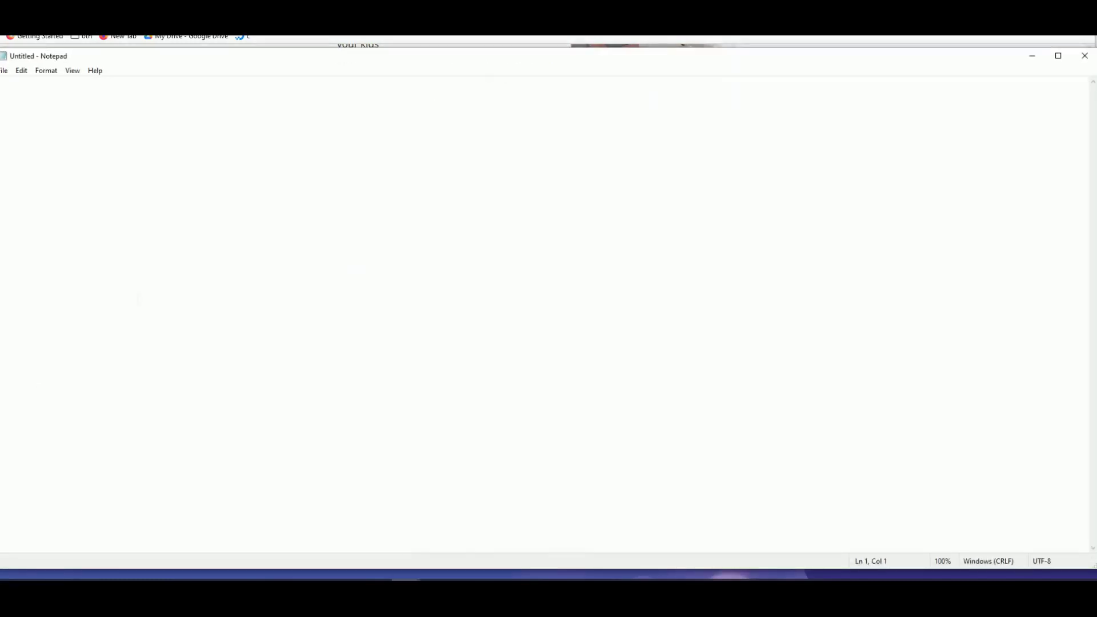
Step: Copy the established-athlete benefits list, from "Accelerate your yoga progress" to "Improve your overall performance", from the sales page into an empty Notepad document
left_click_drag(189, 56, 394, 112)
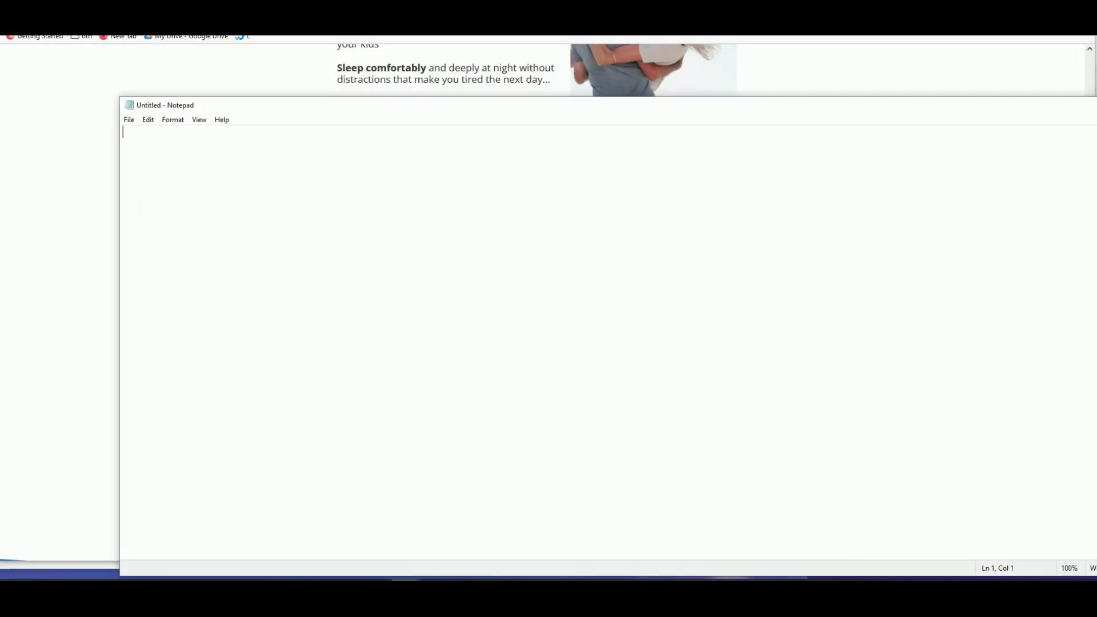
left_click_drag(120, 191, 736, 264)
left_click(605, 308)
scroll(608, 320, "down", 1)
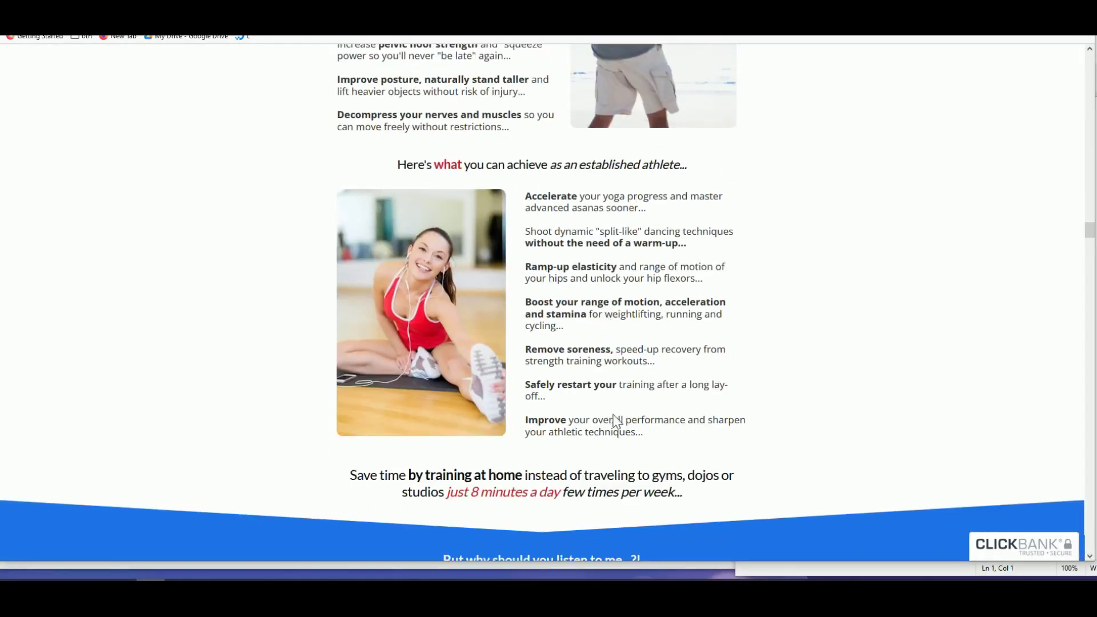
left_click_drag(645, 436, 526, 199)
right_click(528, 201)
left_click(542, 212)
key("alt+Tab")
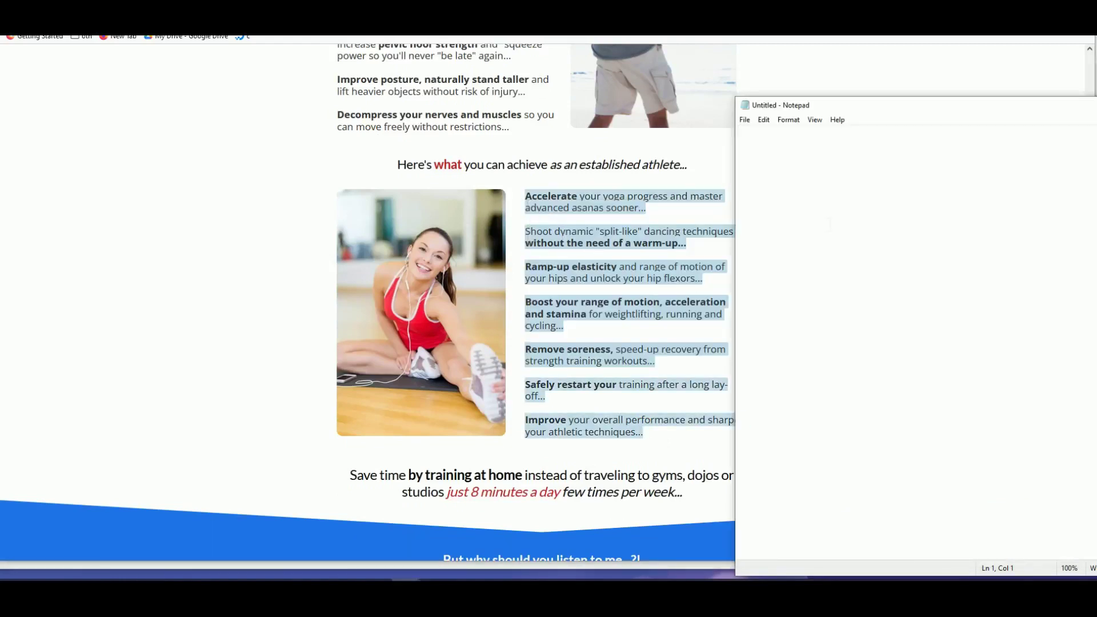
key("ctrl+v")
left_click_drag(826, 107, 385, 129)
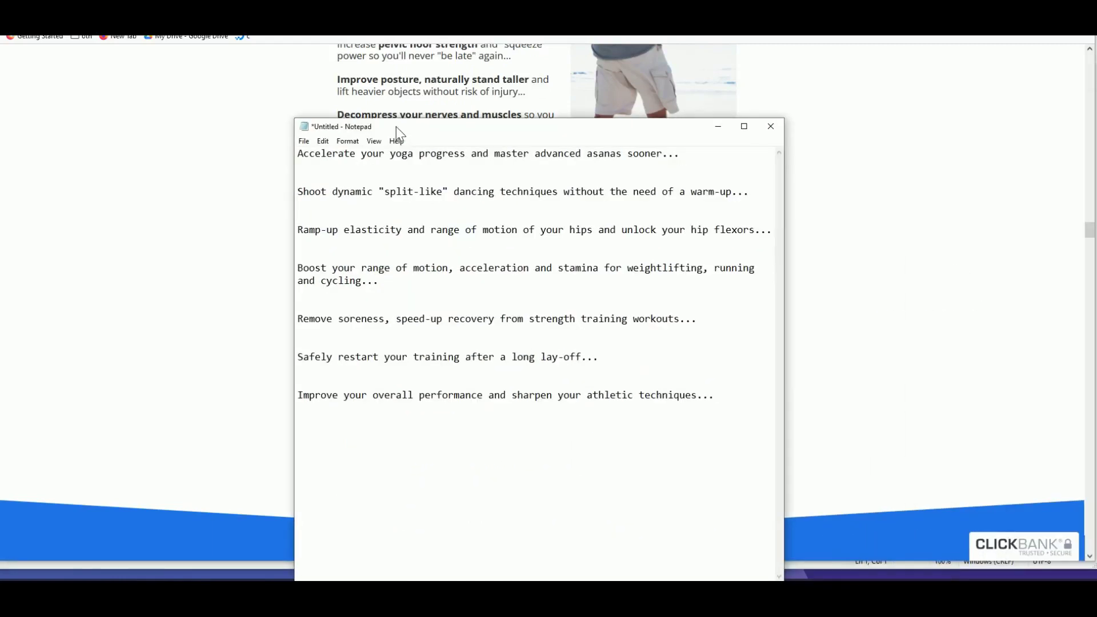
Step: Remove the blank lines between the benefits in Notepad so each benefit directly follows the previous one
left_click(383, 385)
key("BackSpace")
key("BackSpace")
left_click(322, 331)
key("Delete")
key("BackSpace")
left_click(319, 306)
key("Delete")
key("BackSpace")
left_click(319, 255)
key("Delete")
key("BackSpace")
left_click(317, 218)
key("Delete")
key("BackSpace")
left_click(318, 179)
key("Delete")
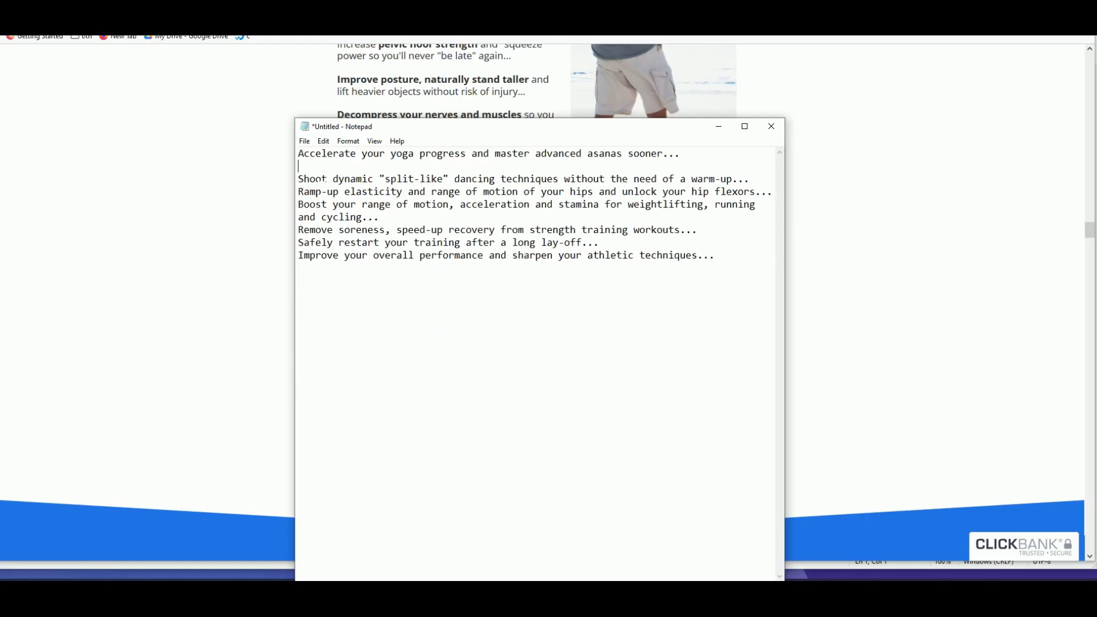
key("BackSpace")
Step: Copy the whole cleaned benefits list from Notepad into the landing page's Bullet Points field
key("ctrl+a")
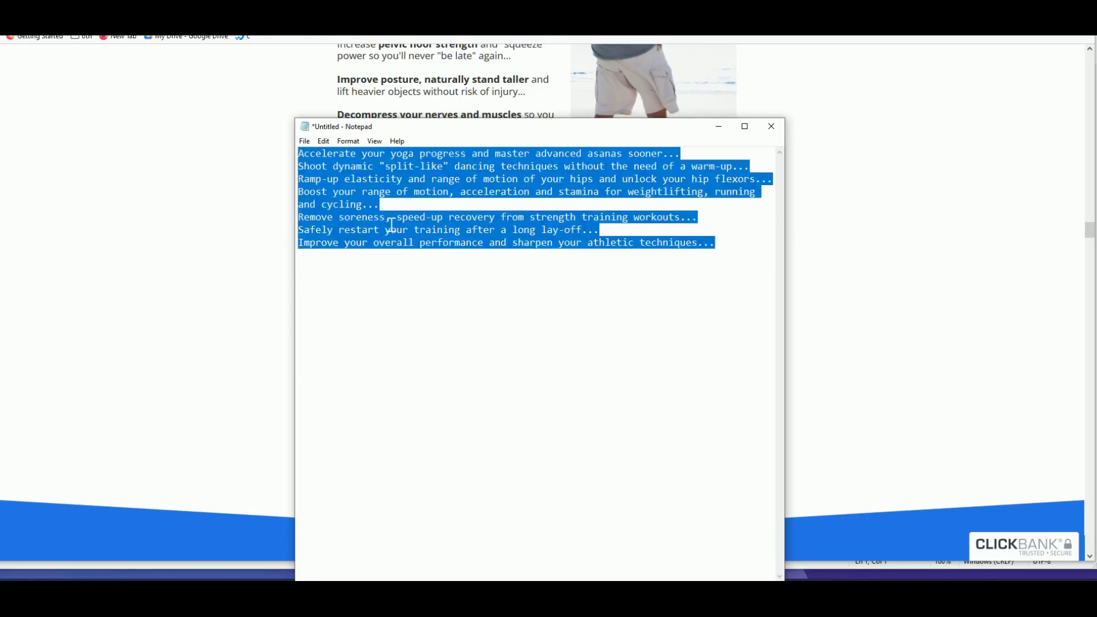
left_click(240, 110)
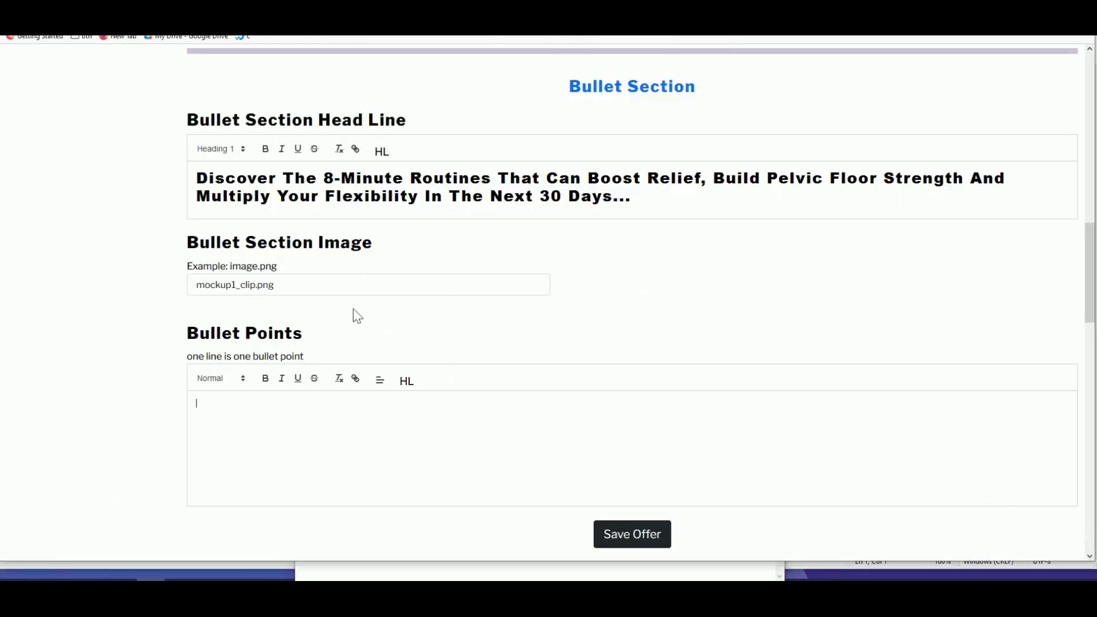
key("ctrl+v")
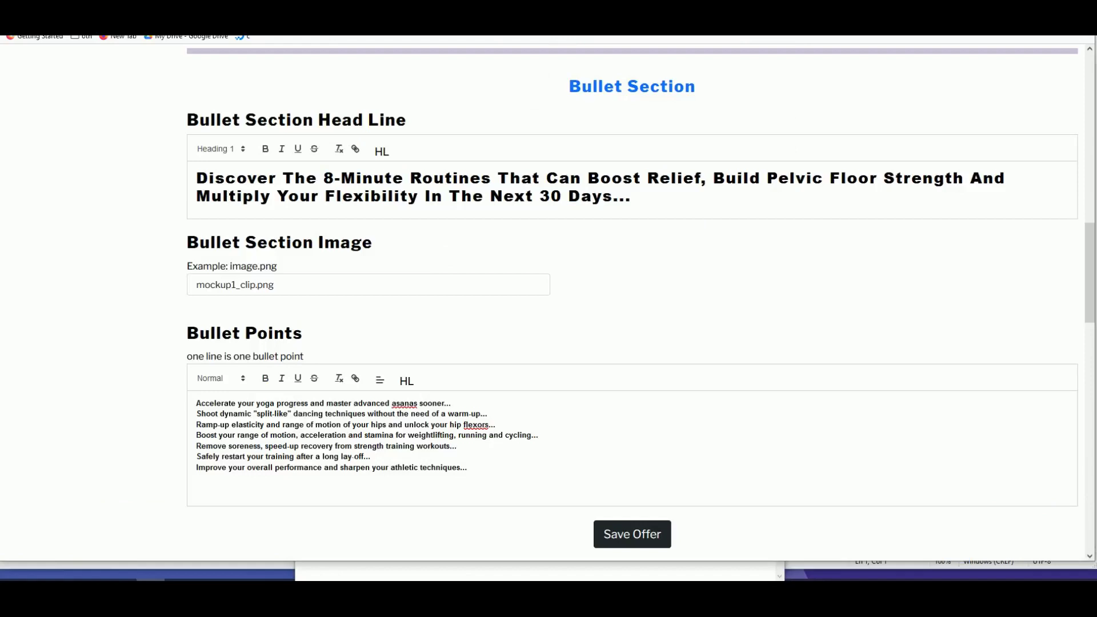
Step: Save the Hyperbolic Stretching offer with its completed Bullet Section
scroll(343, 465, "up", 9)
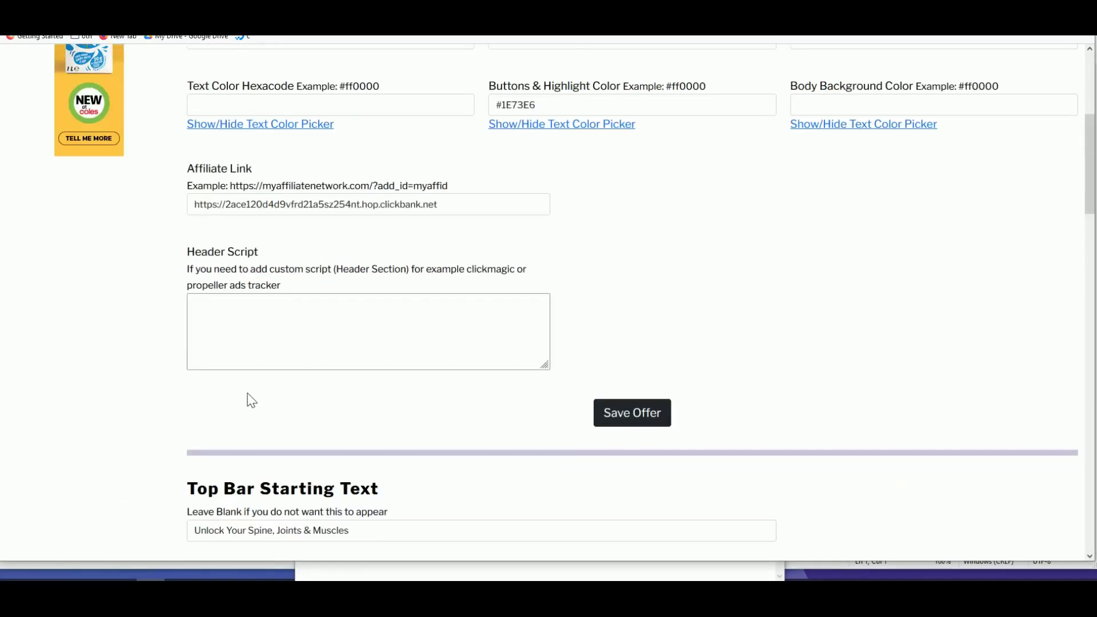
scroll(250, 399, "up", 5)
scroll(514, 400, "down", 5)
left_click(639, 414)
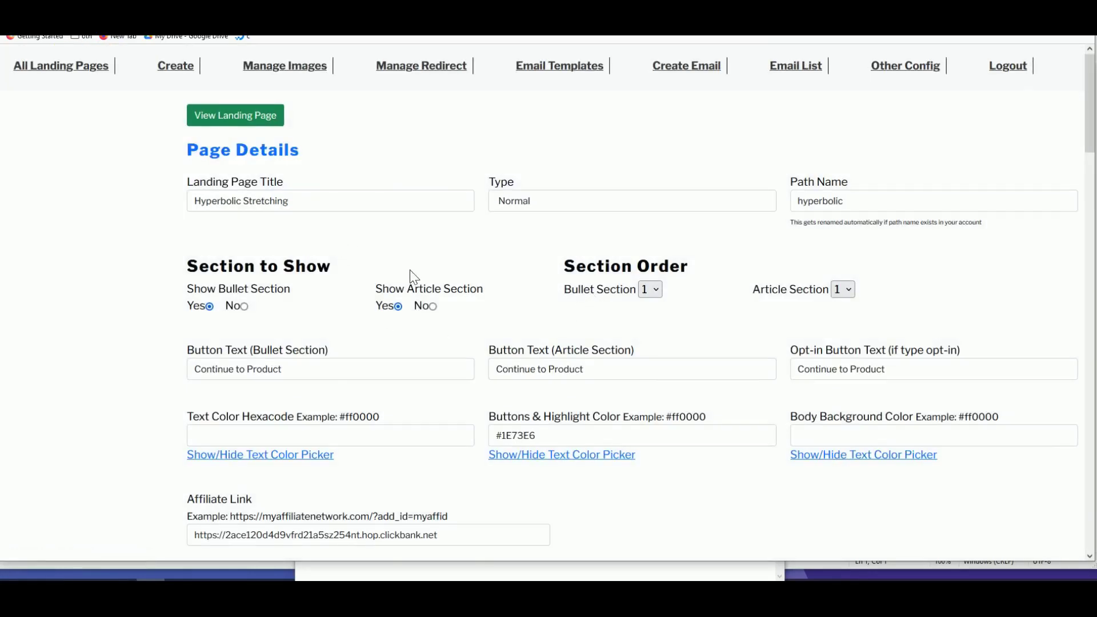
Step: View the saved landing page and examine its top bar, headline, product image, bullet list and product button
scroll(410, 276, "down", 5)
scroll(245, 136, "up", 5)
left_click(241, 115)
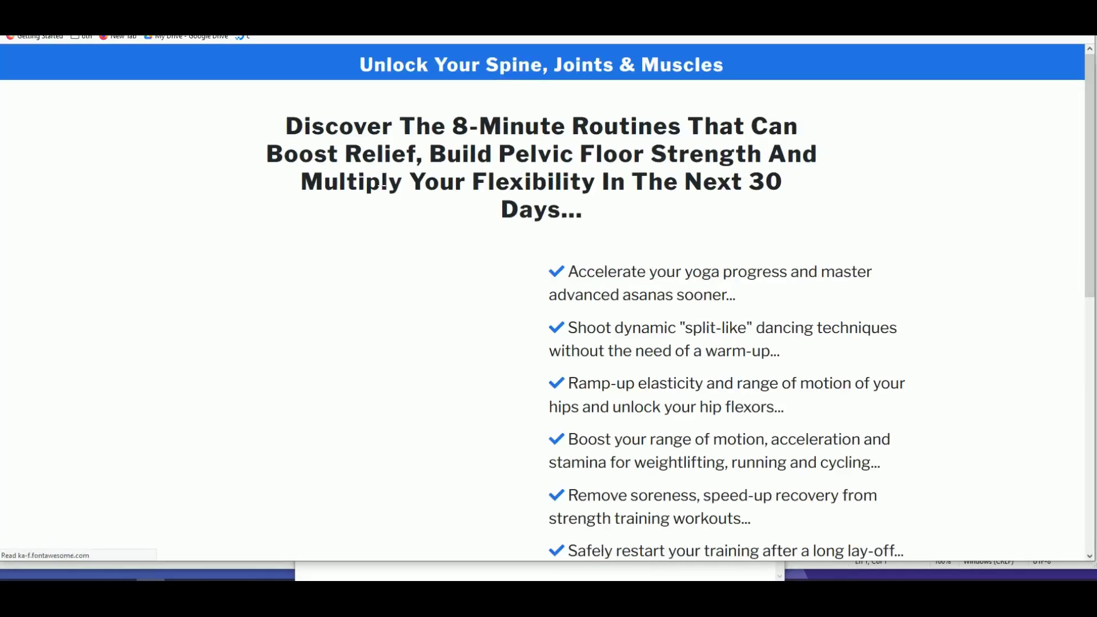
scroll(447, 238, "down", 1)
scroll(448, 239, "down", 3)
scroll(344, 127, "up", 3)
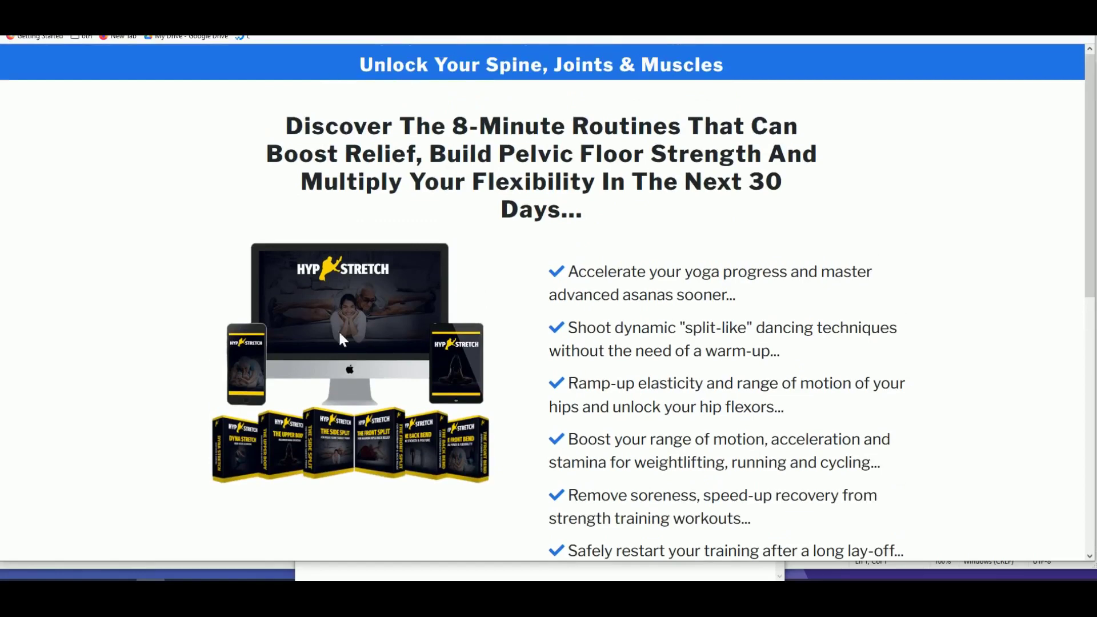
scroll(638, 288, "down", 1)
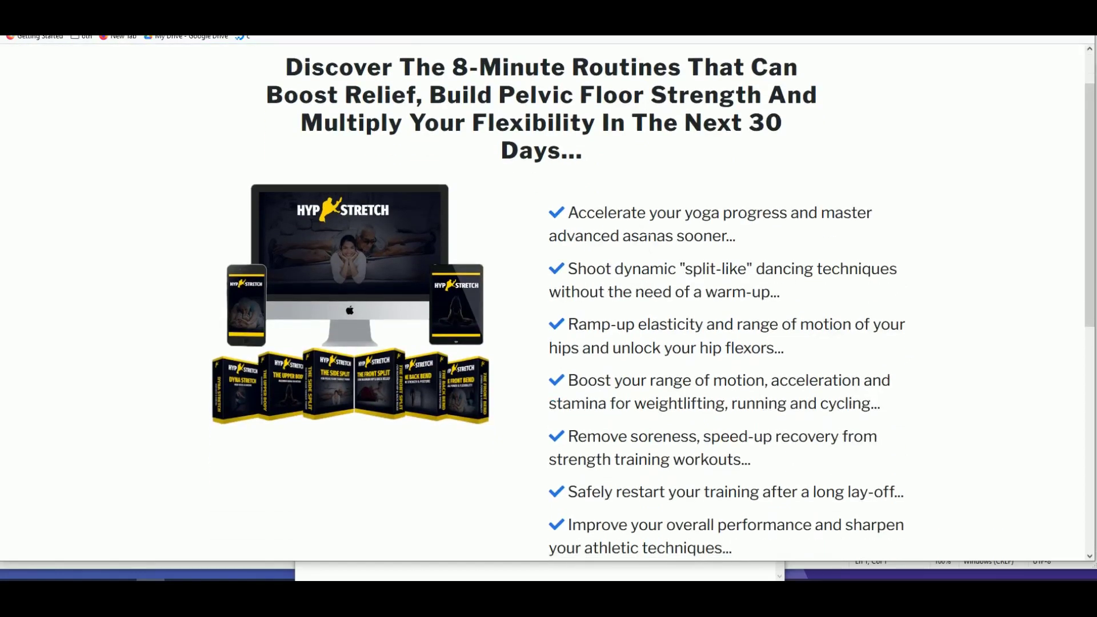
scroll(648, 234, "down", 2)
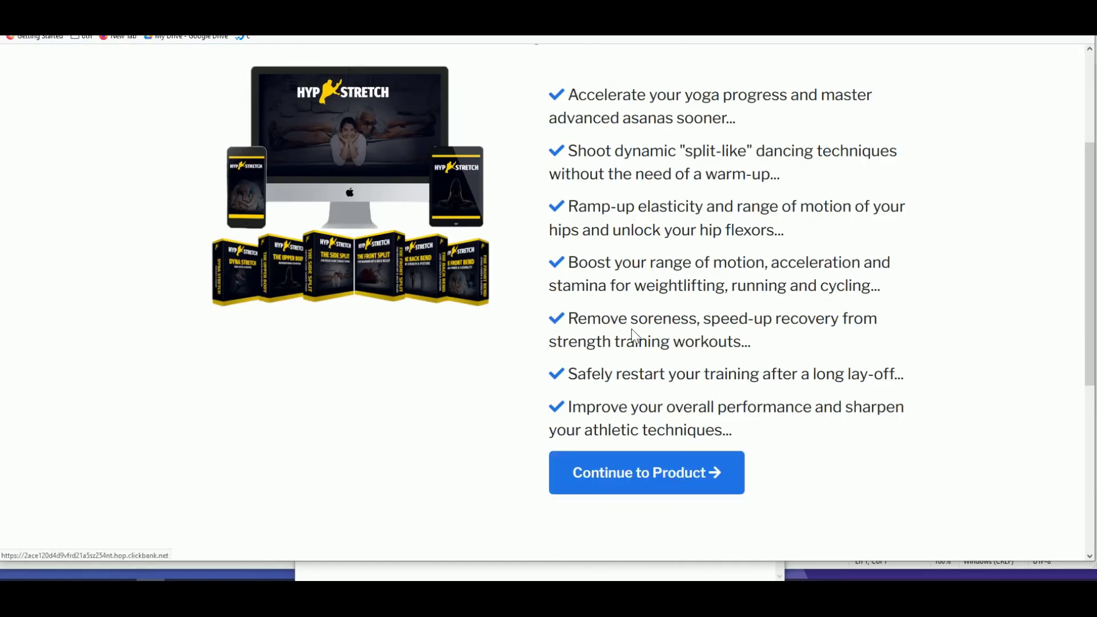
scroll(514, 306, "up", 3)
scroll(490, 303, "down", 2)
scroll(558, 292, "up", 2)
scroll(534, 243, "down", 2)
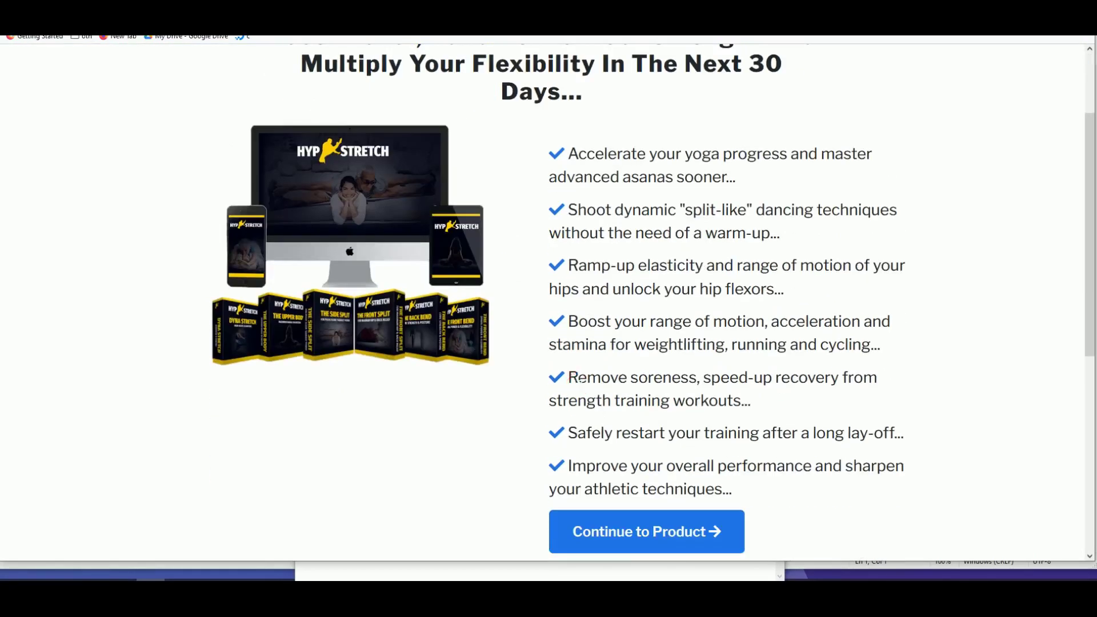
Step: Delete the last three bullet points, from "Remove soreness" to "Improve your overall performance", in the Bullet Points field
left_click_drag(578, 379, 753, 490)
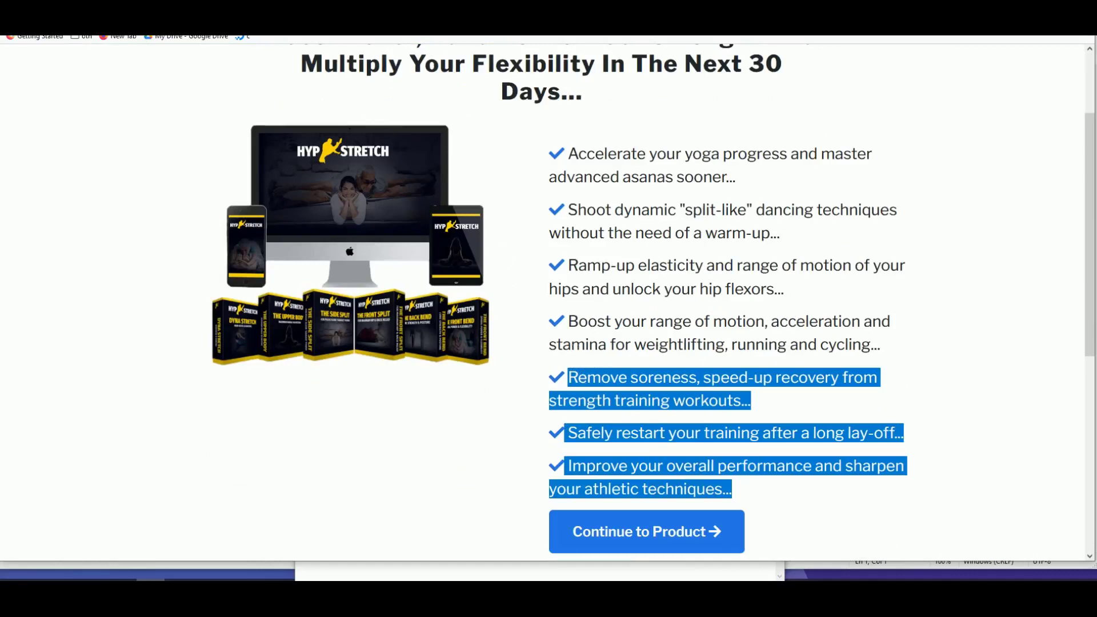
key("ctrl+Tab")
scroll(183, 375, "down", 10)
left_click_drag(488, 392, 194, 365)
key("BackSpace")
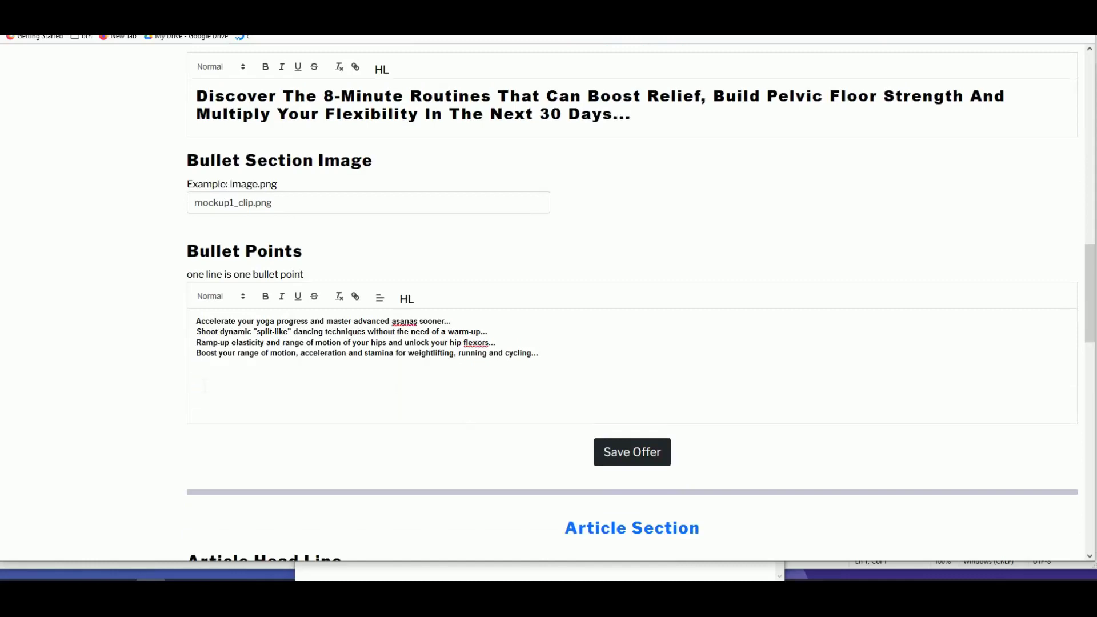
Step: Look on the sales page below the athlete benefits for text suitable as the Article Head Line
scroll(416, 404, "down", 3)
left_click(282, 450)
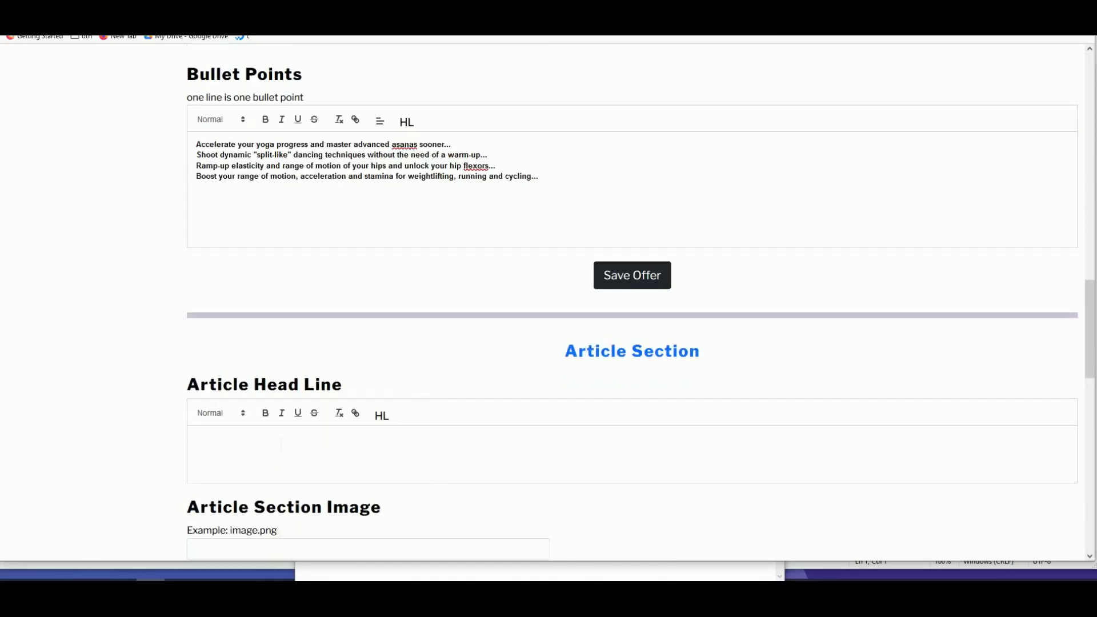
key("ctrl+Tab")
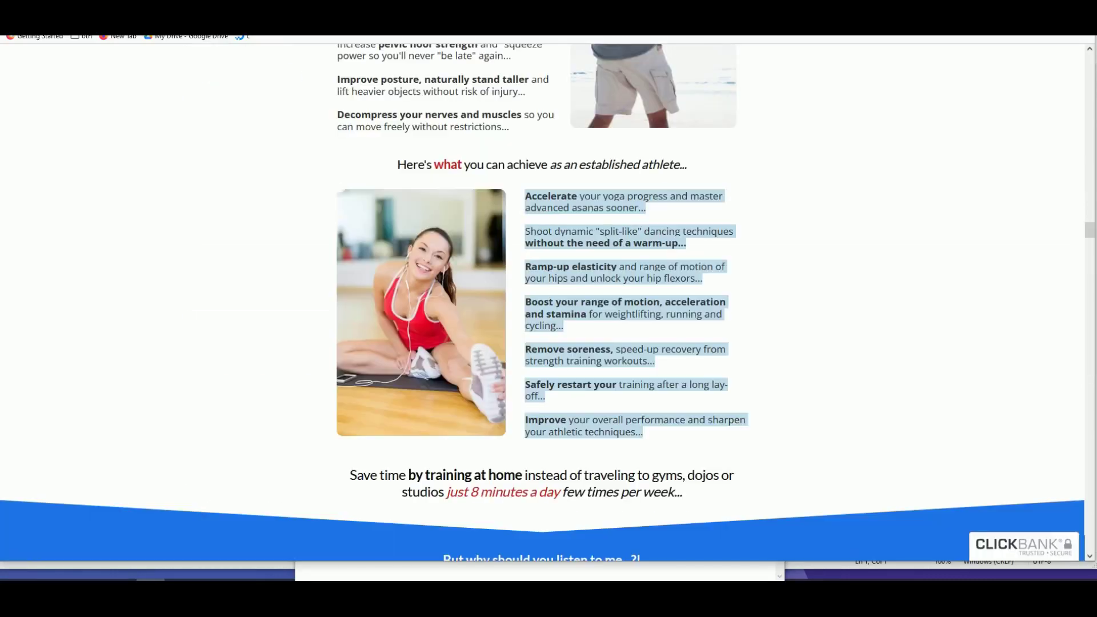
scroll(409, 210, "down", 2)
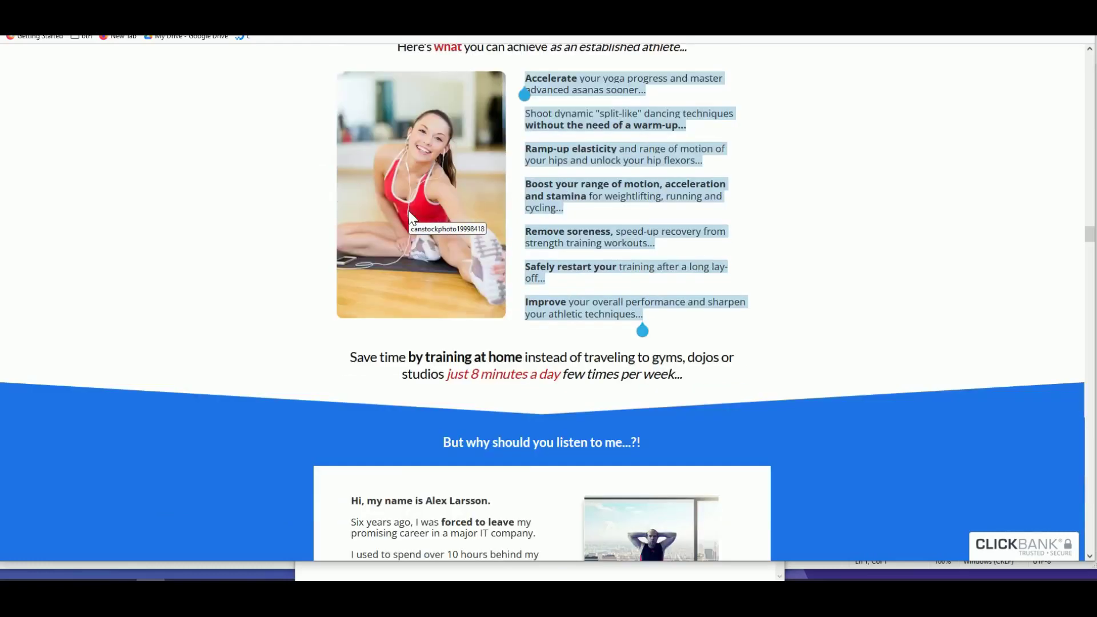
scroll(450, 312, "down", 2)
triple_click(437, 257)
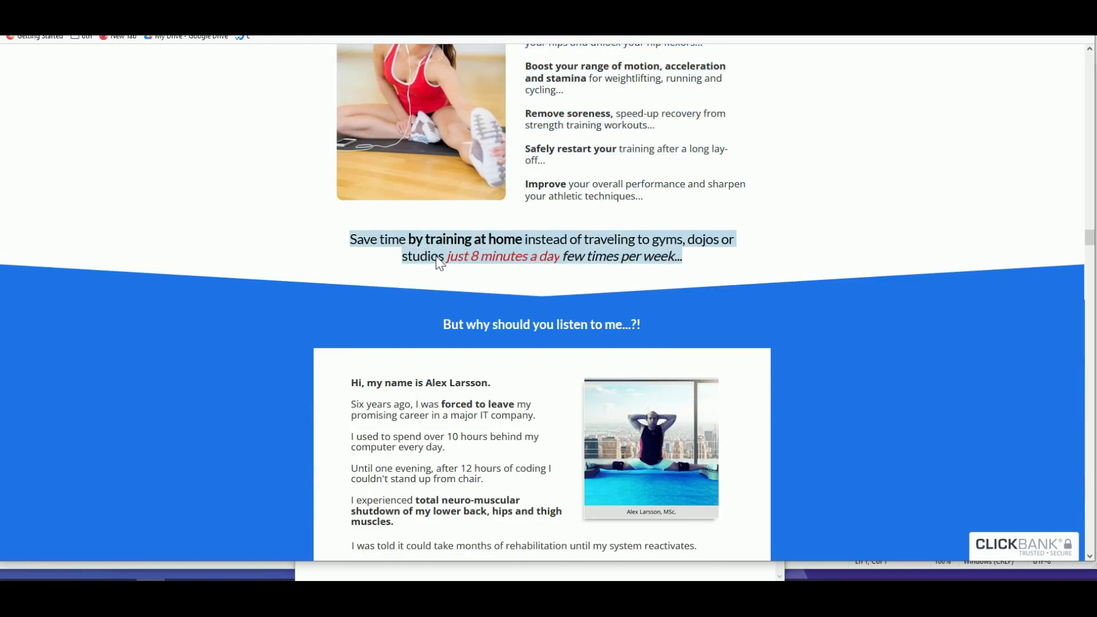
Step: Switch to TheTextify and create blog headline suggestions for the topic "hyperbolic stretching"
key("ctrl+Tab")
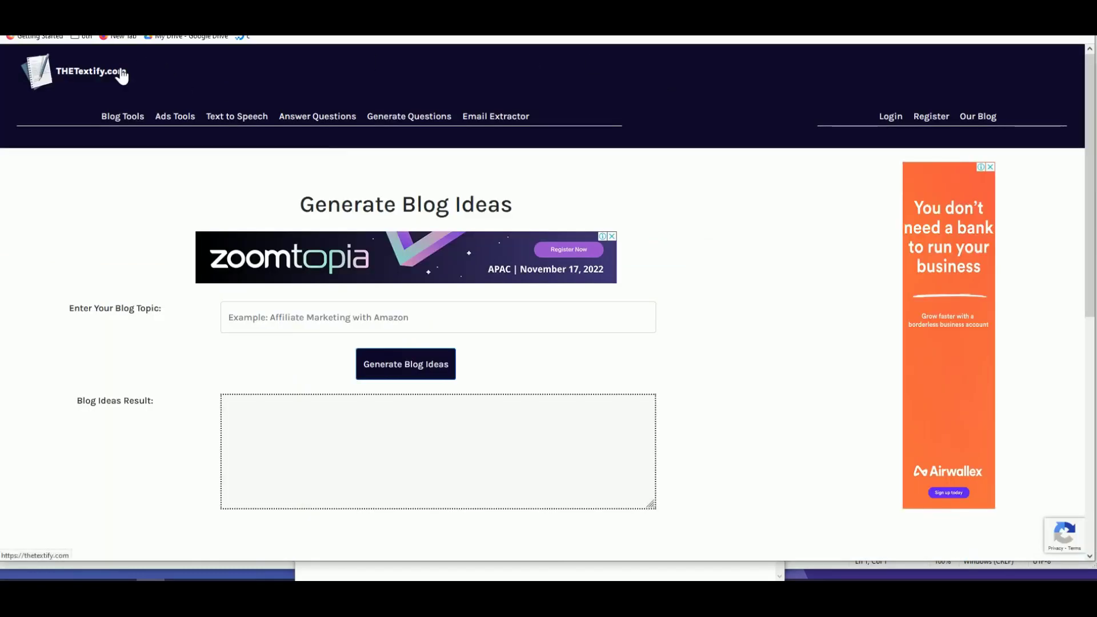
left_click(135, 120)
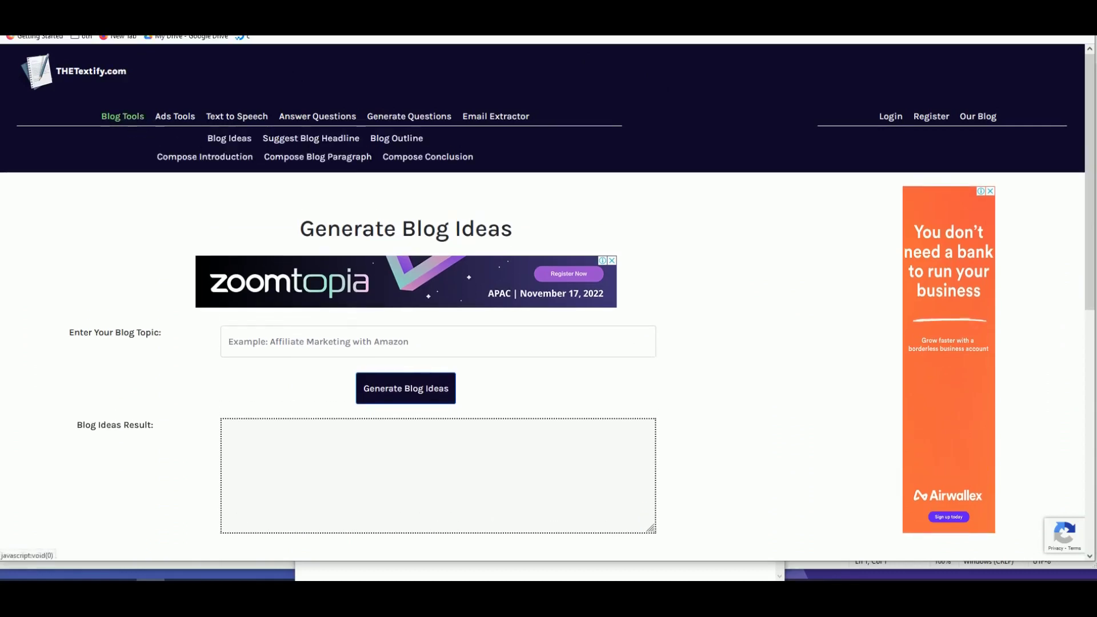
left_click(306, 143)
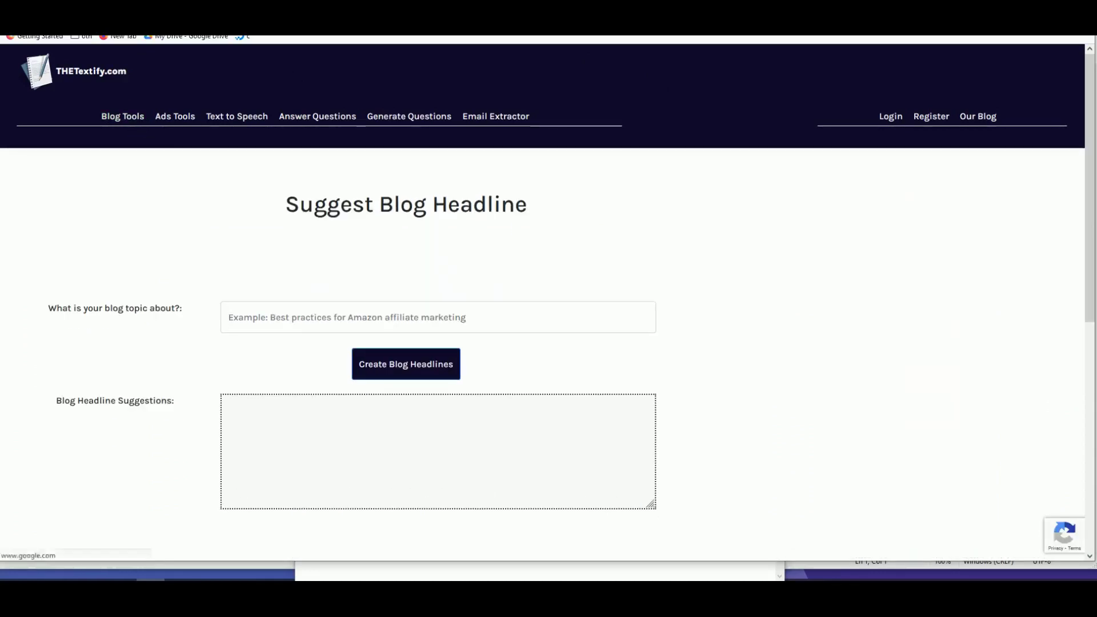
type("hyperbolic s")
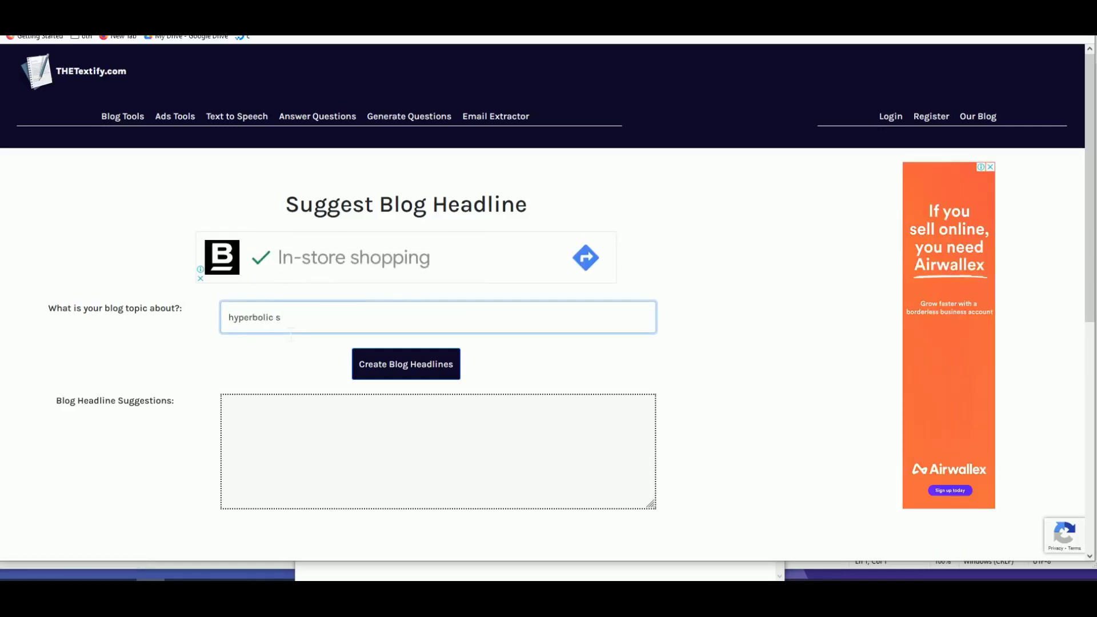
type("tretching")
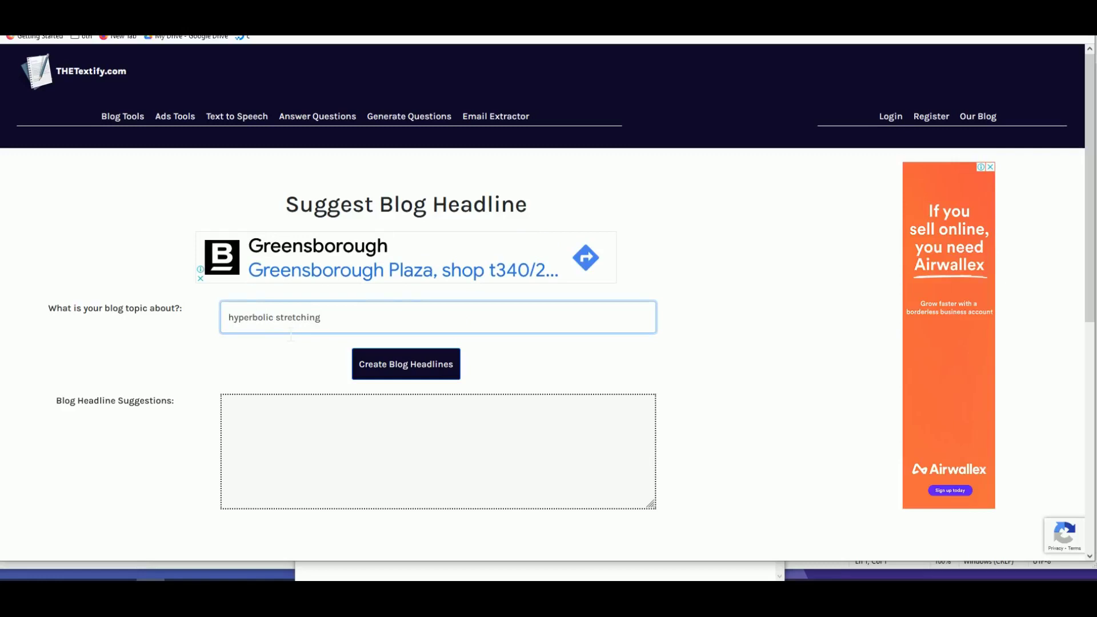
left_click(274, 26)
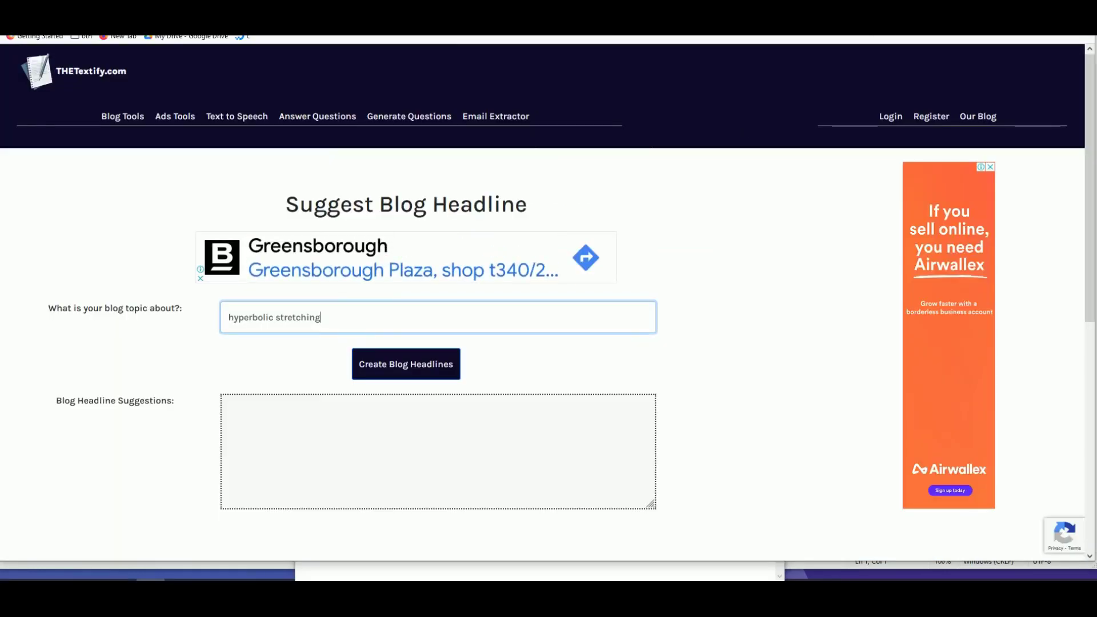
left_click(394, 370)
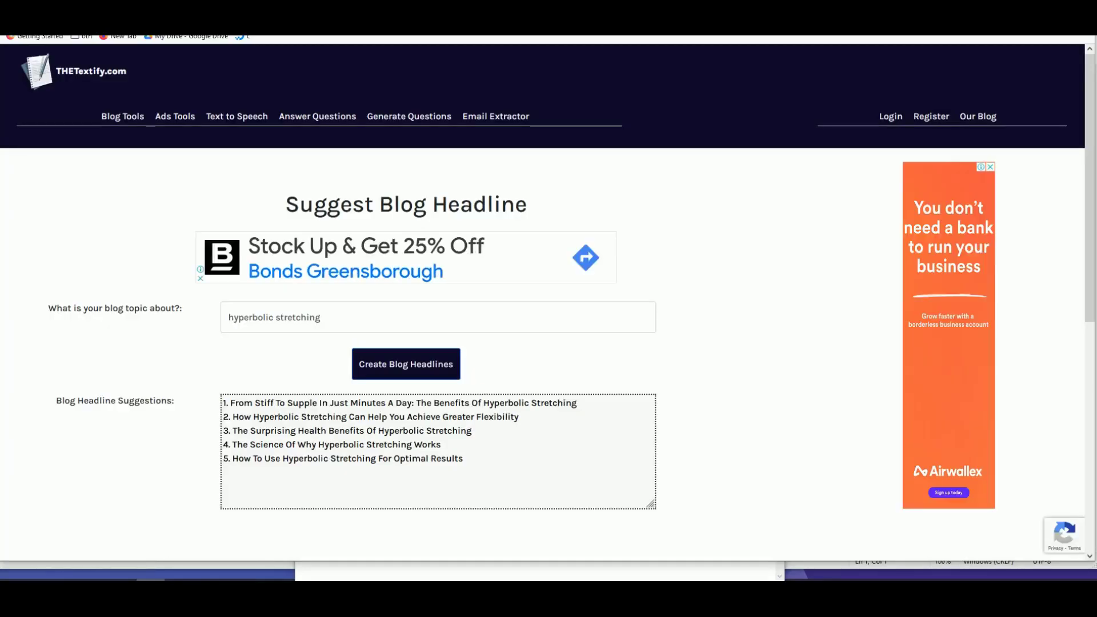
Step: Copy the suggestion "From Stiff To Supple In Just Minutes A Day: The Benefits Of Hyperbolic Stretching" into the offer's Article Head Line
left_click_drag(578, 402, 240, 404)
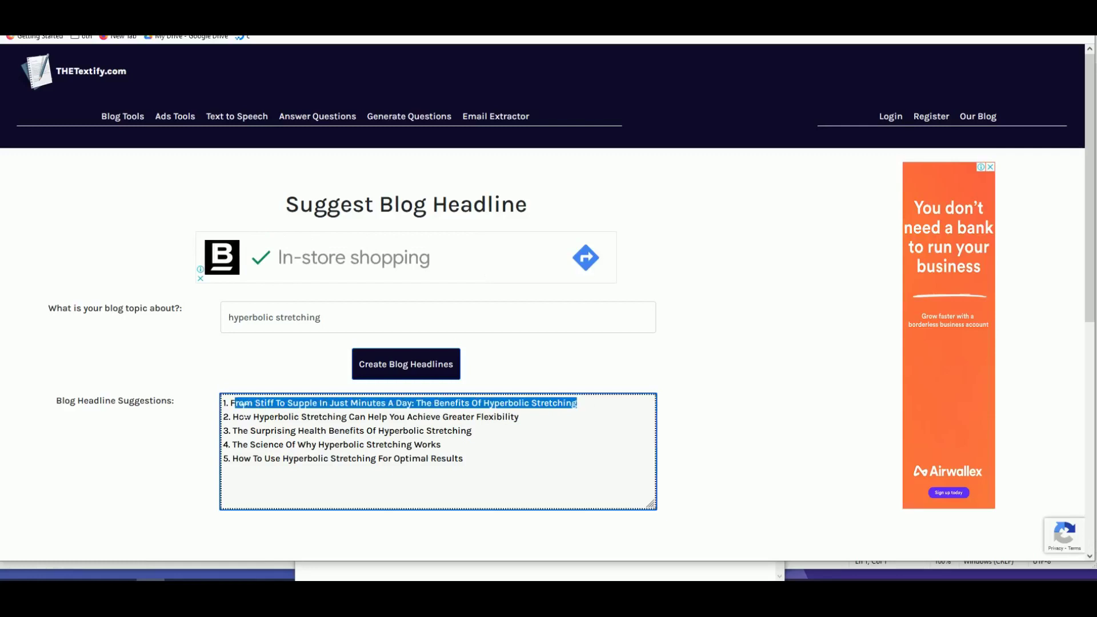
right_click(240, 403)
left_click(269, 265)
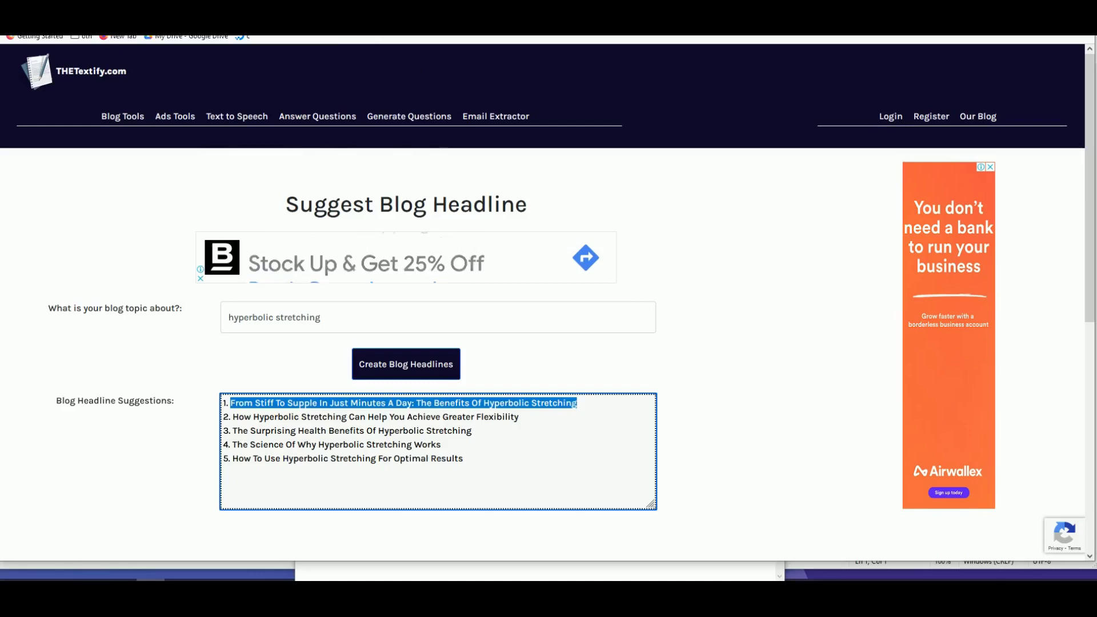
key("ctrl+Tab")
key("ctrl+v")
Step: Format the whole Article Head Line text as Heading 1
triple_click(313, 438)
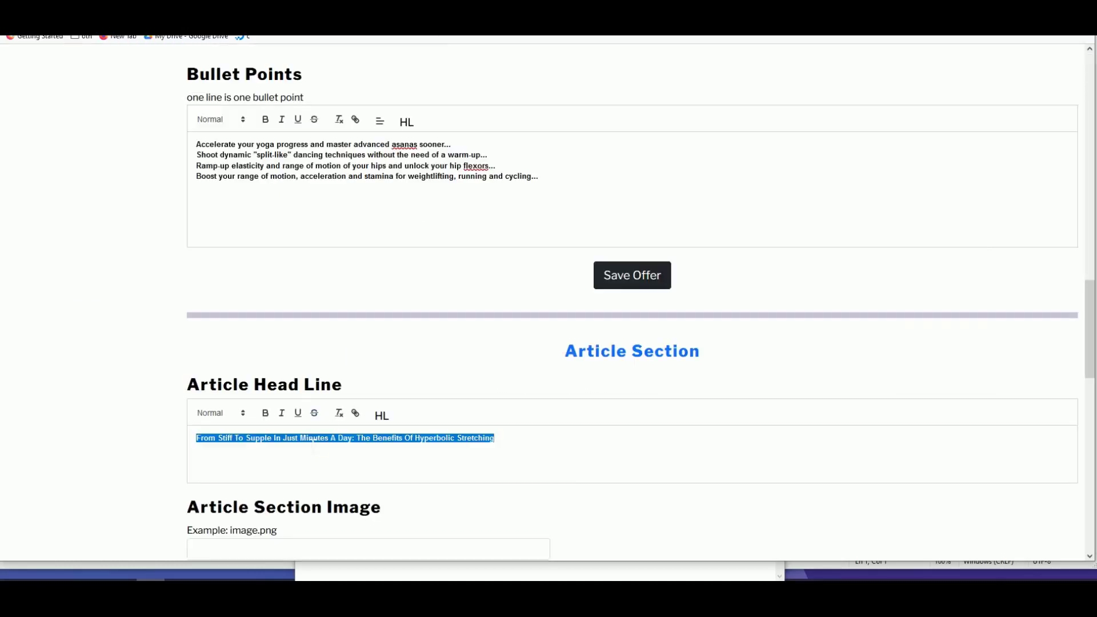
left_click(227, 419)
left_click(239, 439)
Step: Save the photo of the stretching woman beside the sales page's athlete benefits as canstockphoto19998418.jpg, and close the image tab
scroll(371, 328, "down", 3)
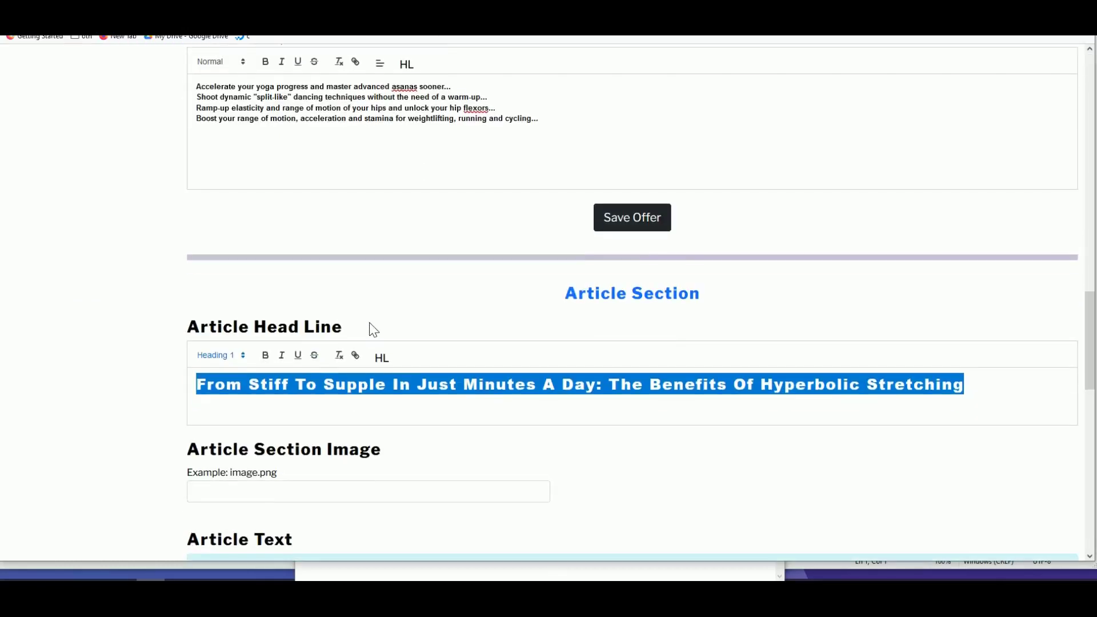
left_click(368, 373)
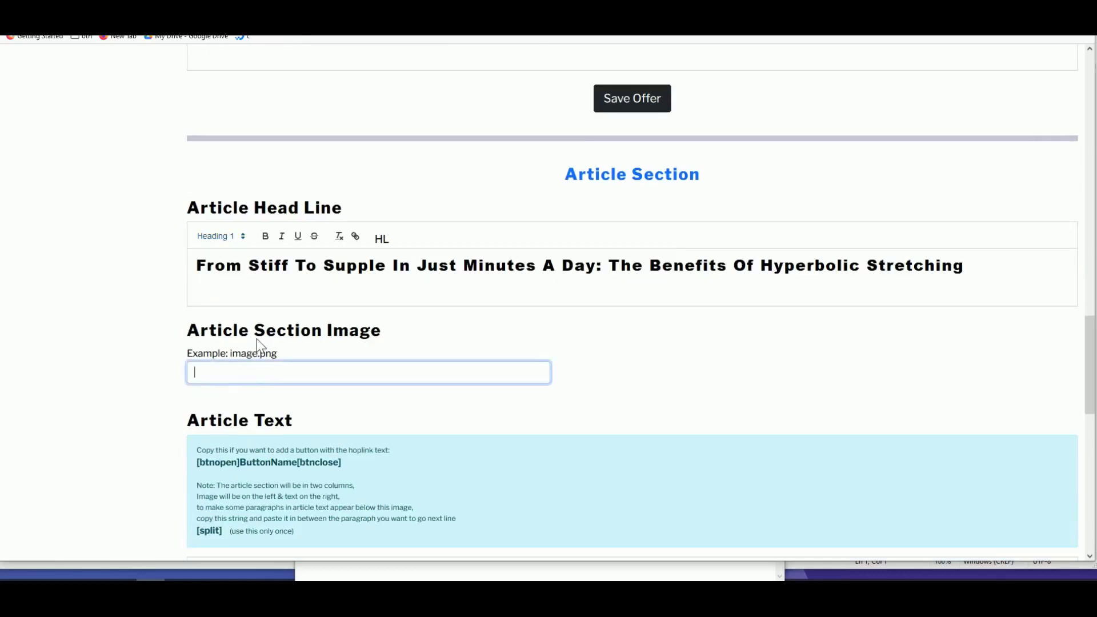
key("alt+Tab")
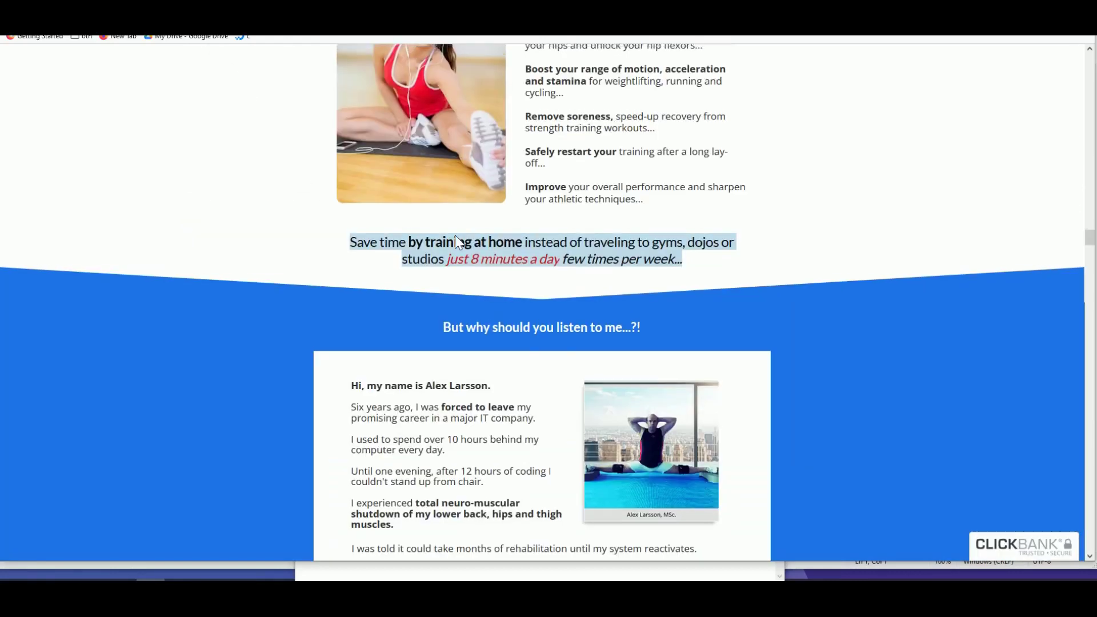
scroll(454, 234, "up", 10)
scroll(690, 269, "down", 3)
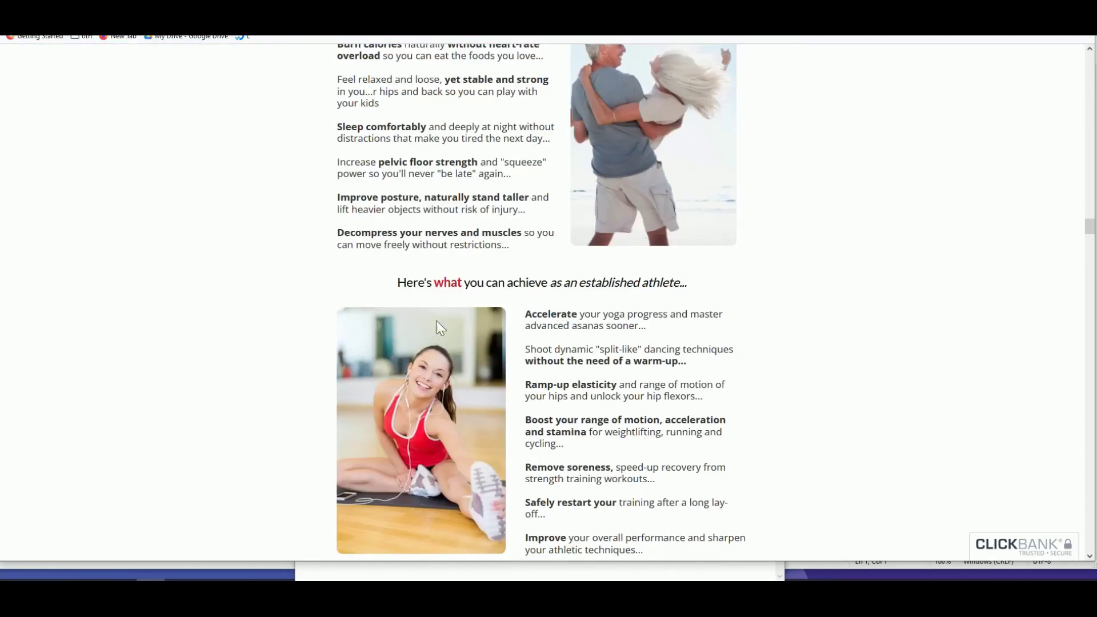
right_click(431, 332)
left_click(449, 341)
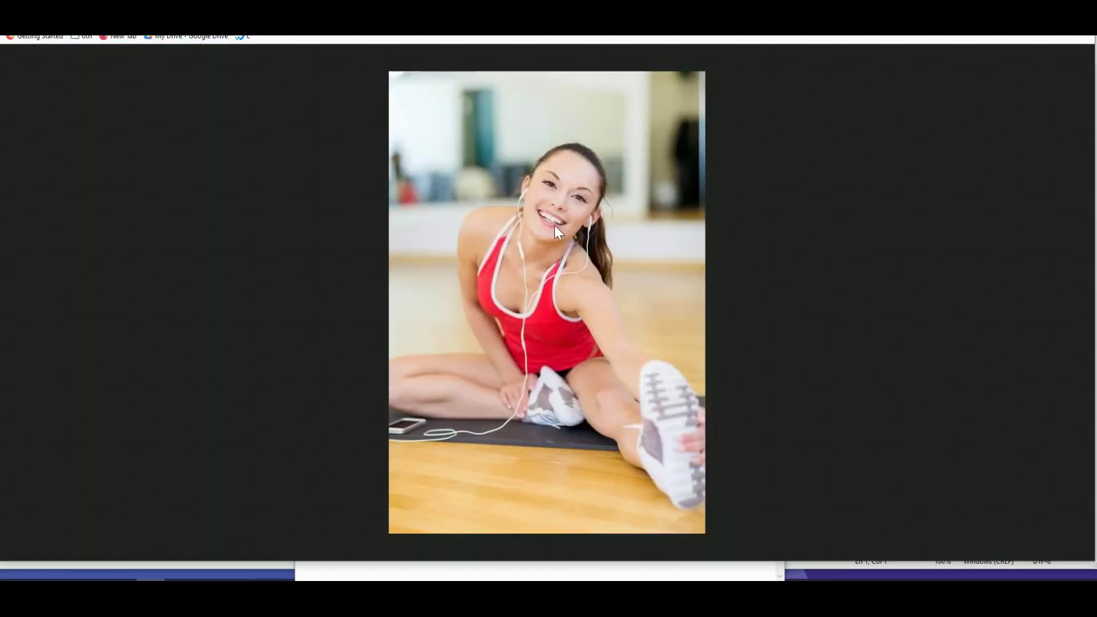
right_click(577, 242)
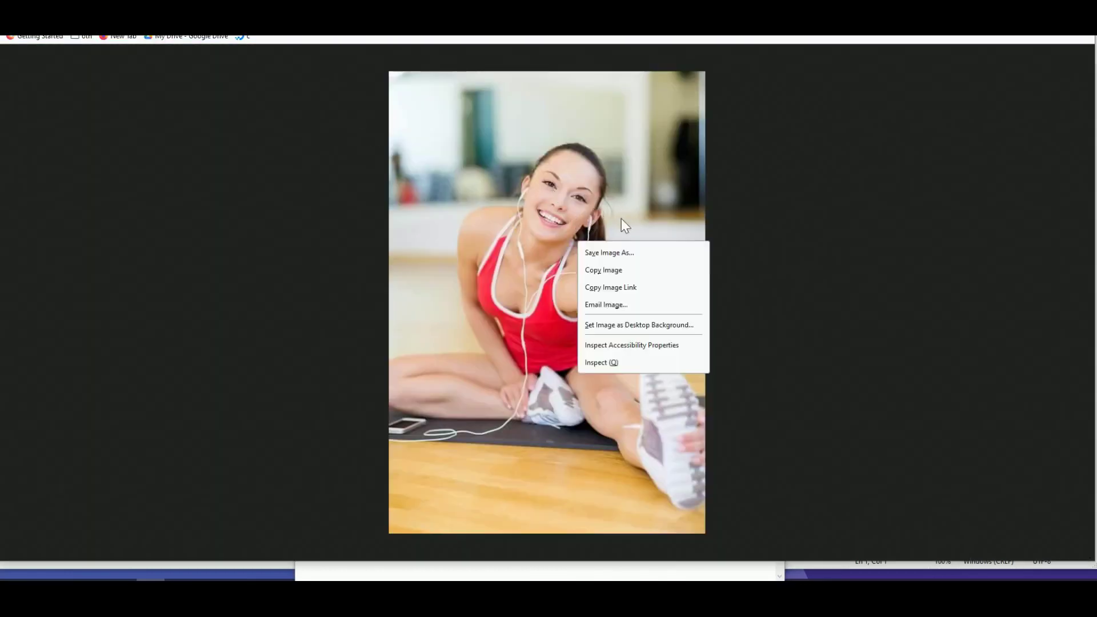
left_click(621, 256)
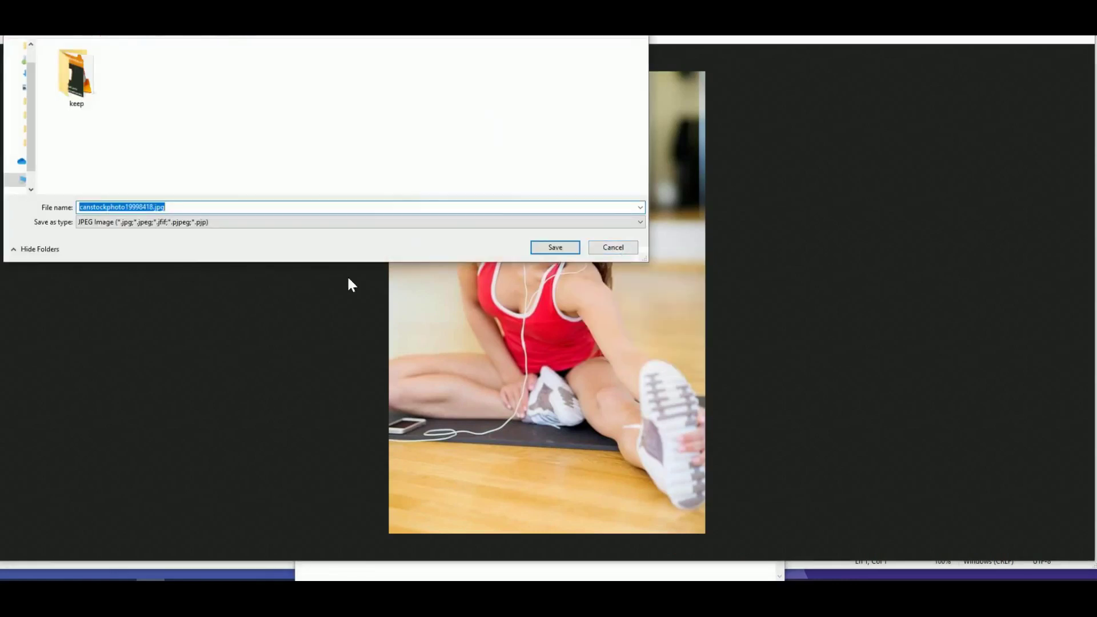
left_click(557, 248)
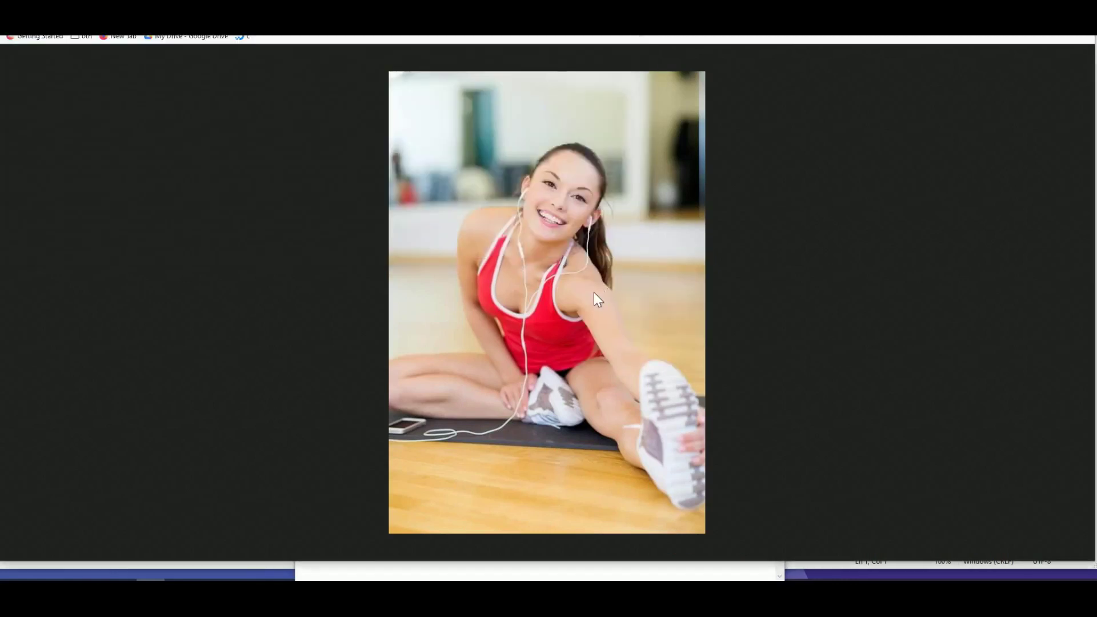
key("ctrl+w")
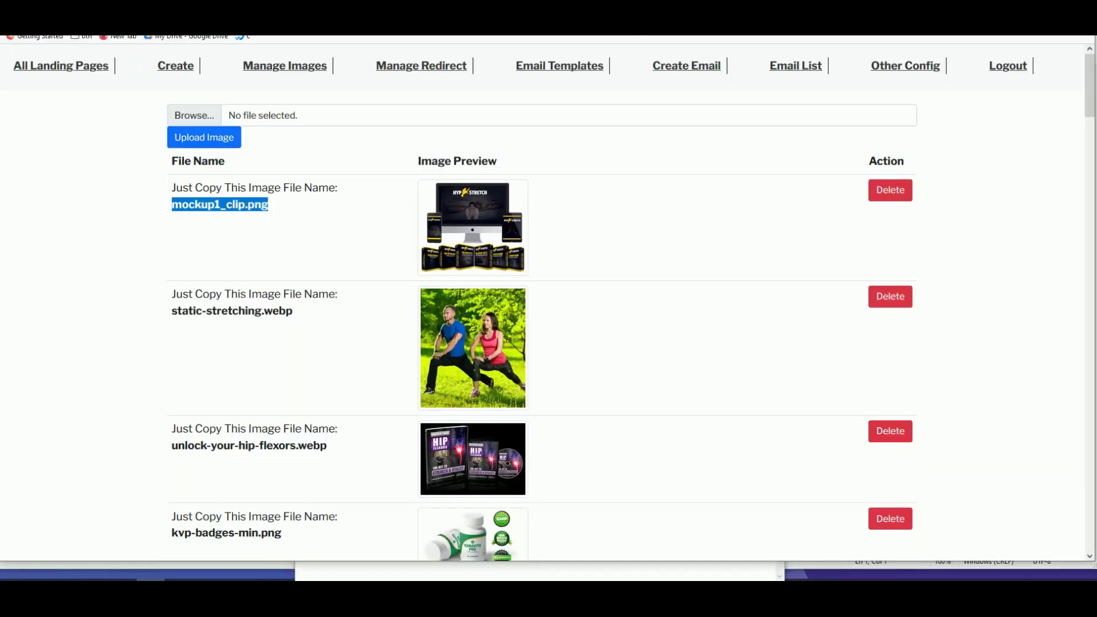
Step: Upload canstockphoto19998418.jpg to ThePagePro's image library
left_click(294, 118)
left_click(210, 93)
double_click(210, 93)
left_click(299, 123)
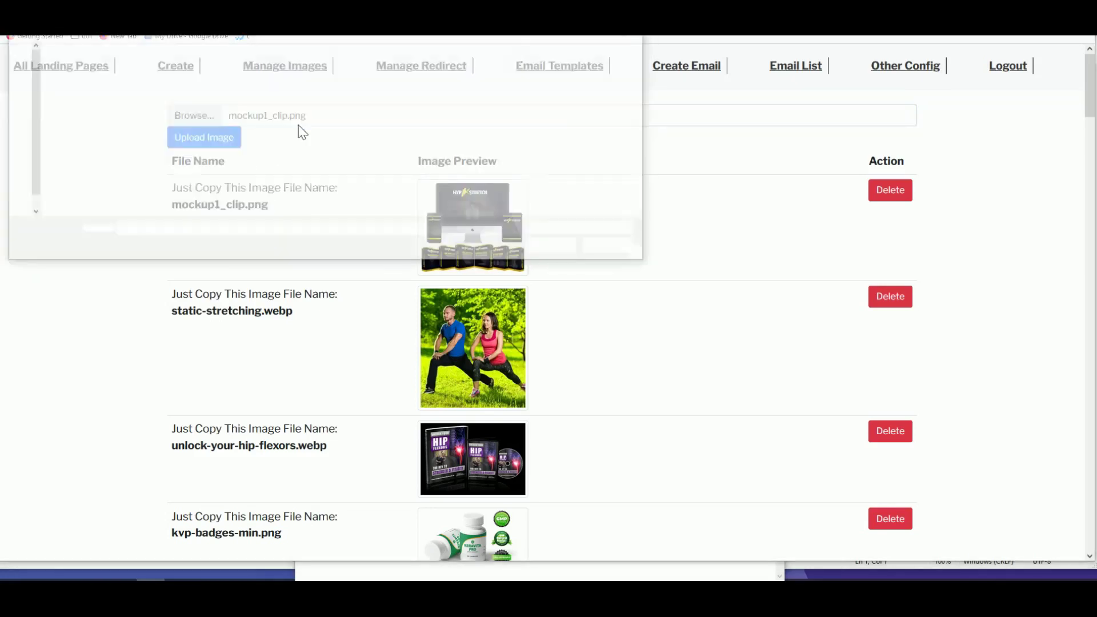
double_click(149, 73)
left_click(214, 138)
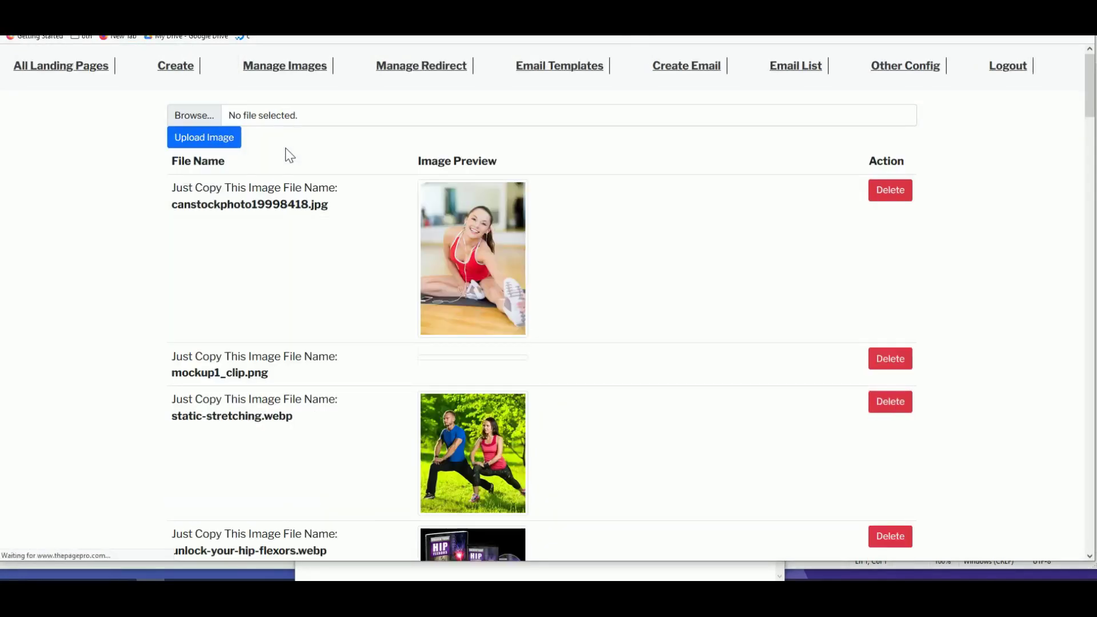
Step: Copy the uploaded file name canstockphoto19998418.jpg into the offer's Article Section Image field
triple_click(289, 207)
right_click(288, 215)
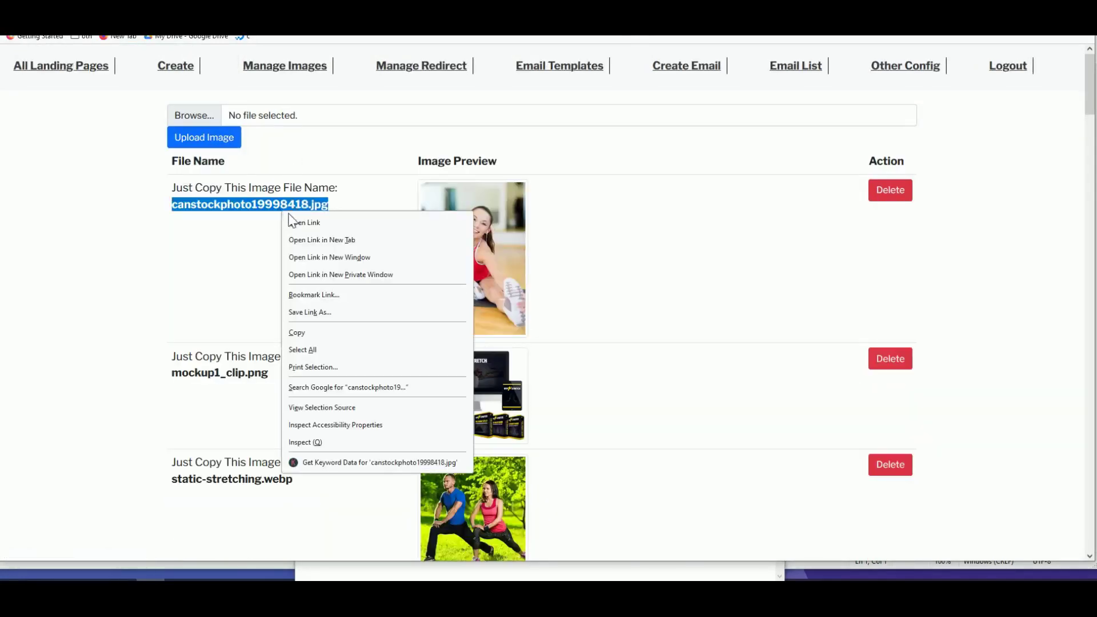
left_click(313, 329)
key("ctrl+Tab")
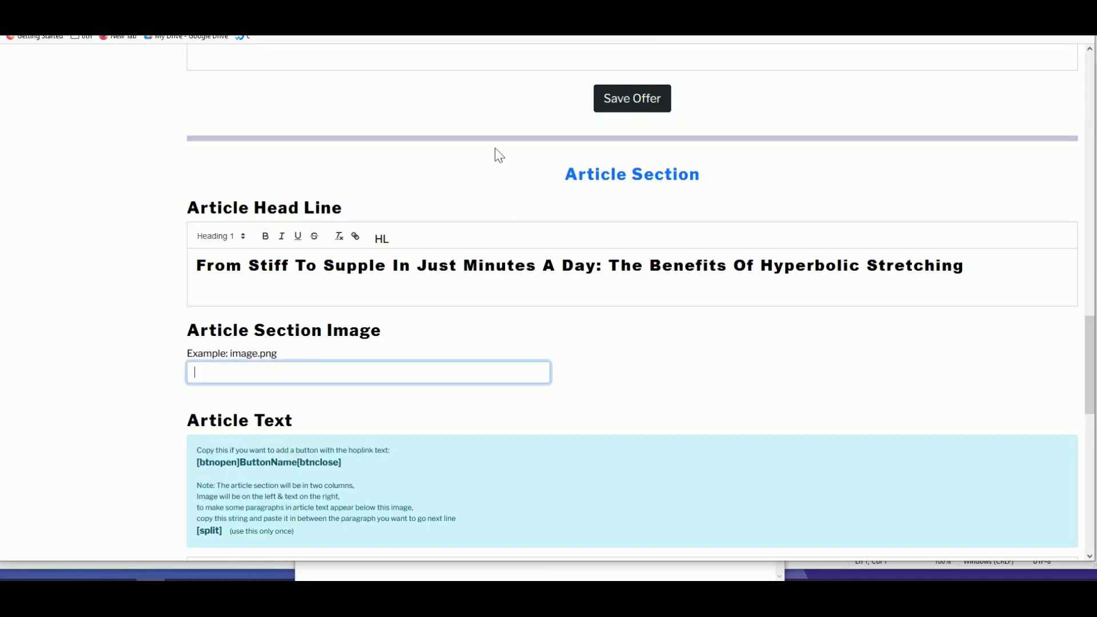
key("ctrl+v")
Step: Request a paragraph from TheTextify's Compose Blog Paragraph tool, using the copied topic "hyperbolic stretching" as the blog outline
scroll(420, 333, "down", 2)
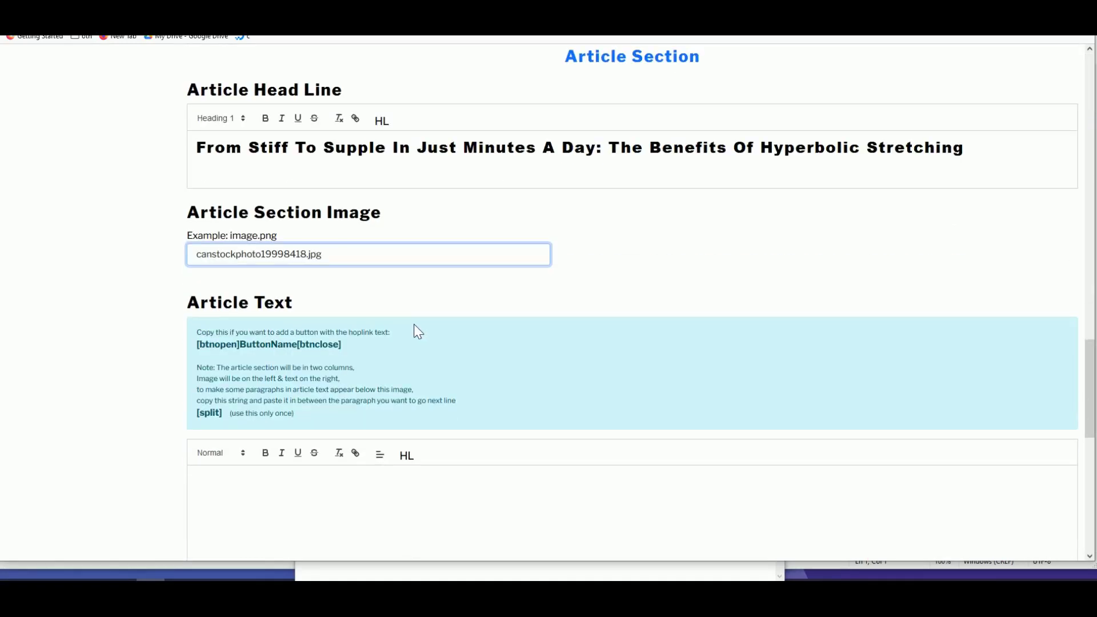
left_click(414, 497)
scroll(414, 497, "down", 2)
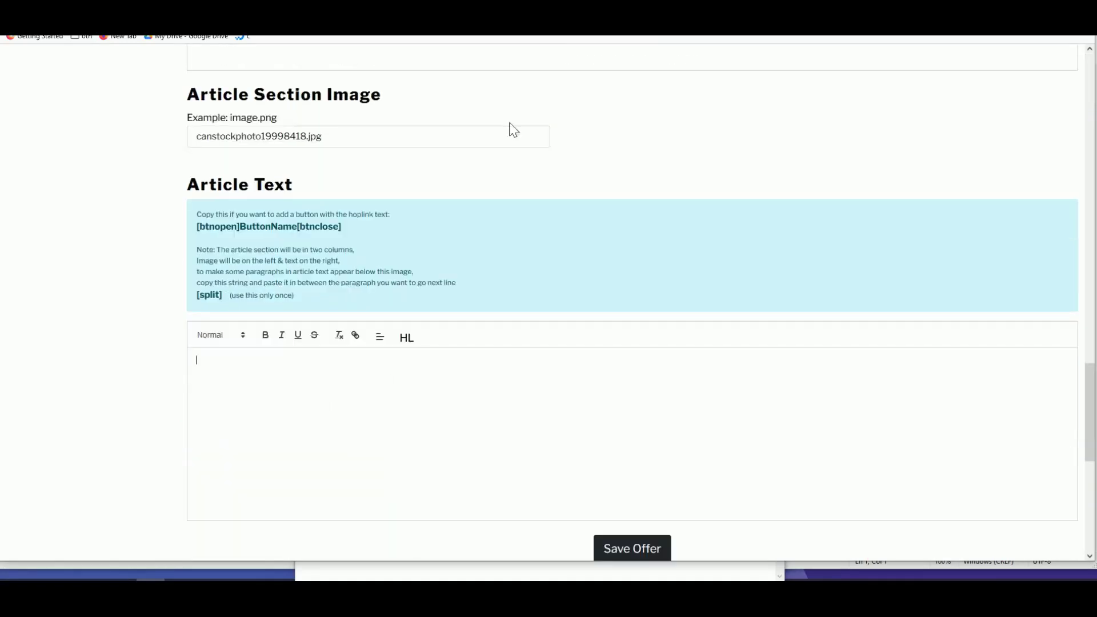
key("ctrl+Tab")
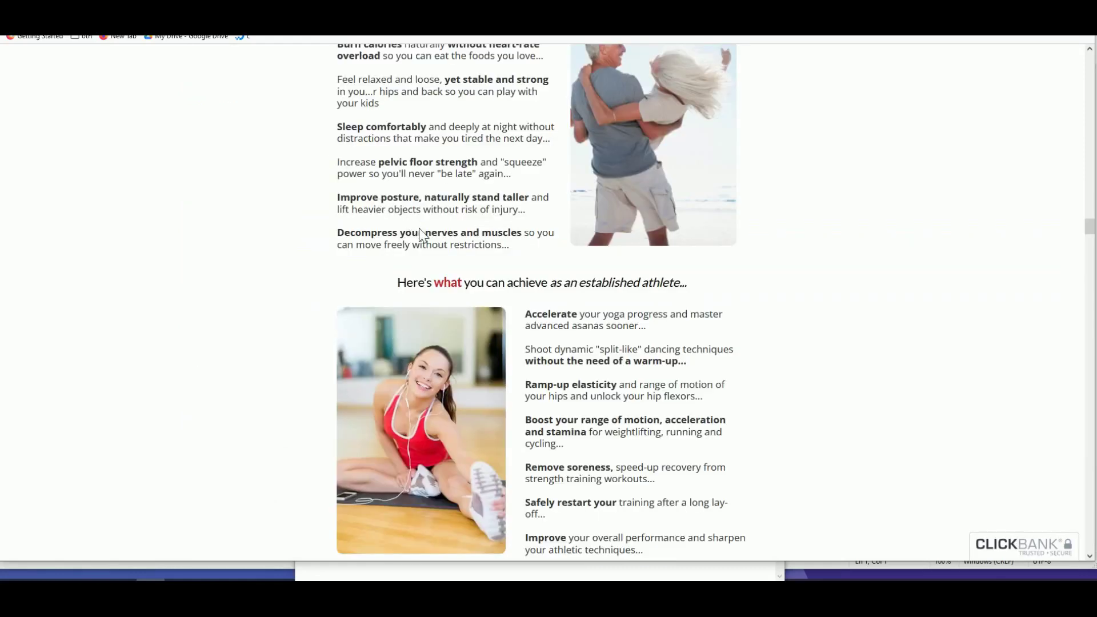
scroll(420, 233, "up", 1)
key("ctrl+Tab")
left_click_drag(321, 317, 228, 318)
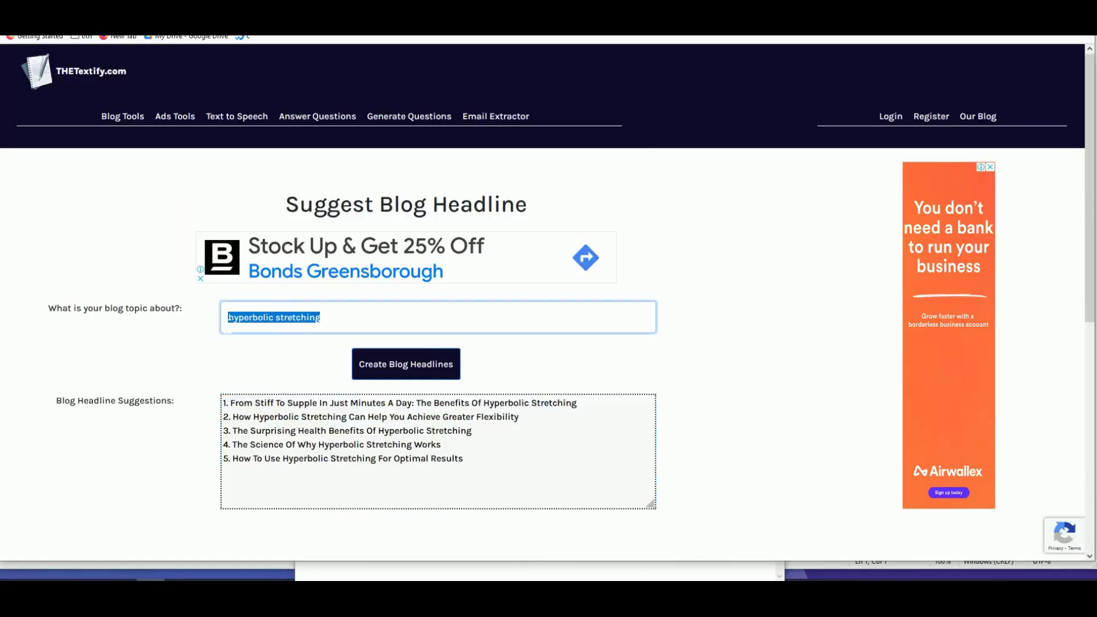
left_click(130, 117)
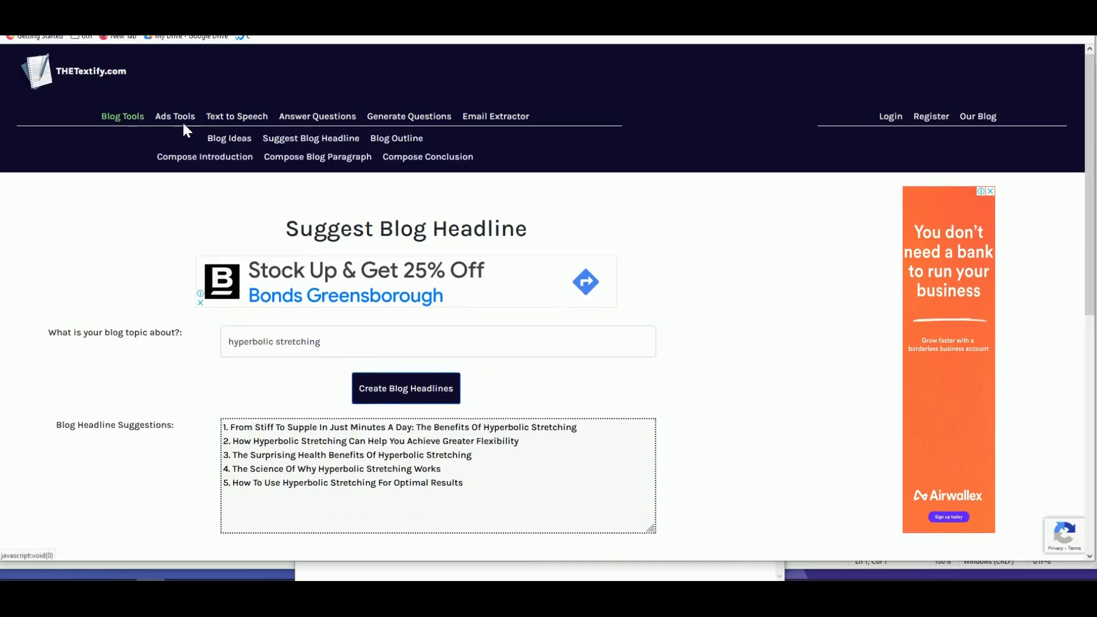
left_click(325, 161)
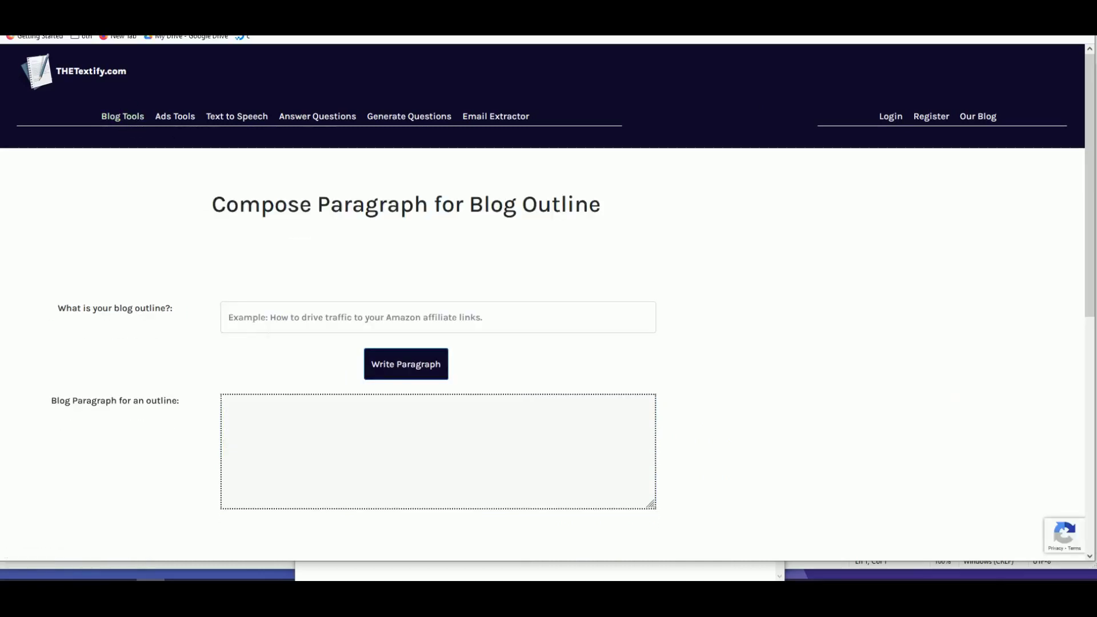
left_click(268, 329)
key("ctrl+v")
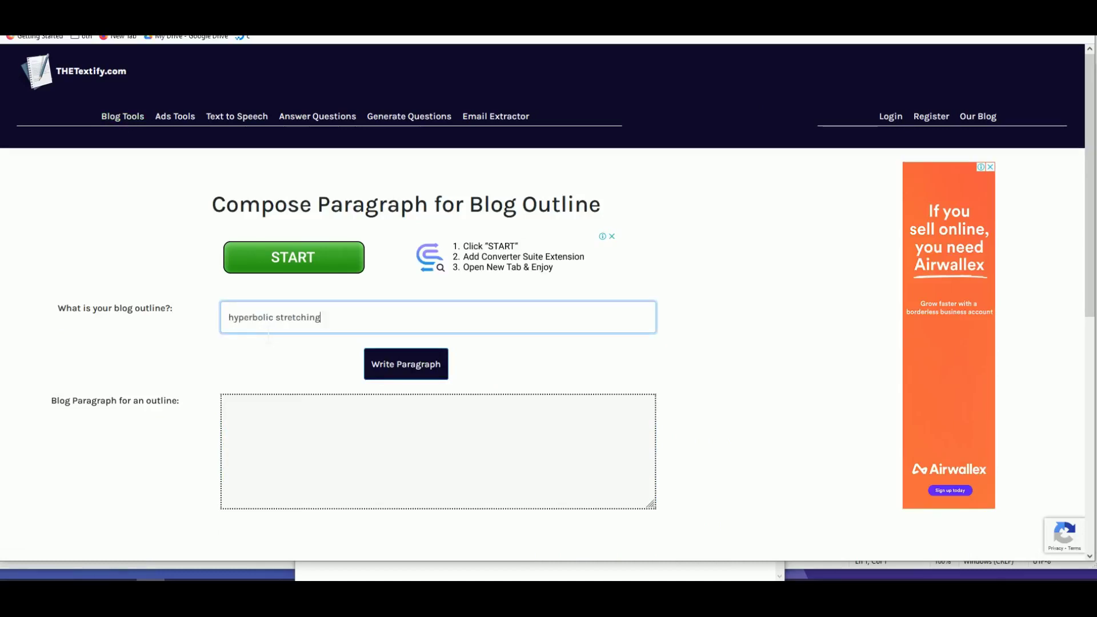
left_click(405, 364)
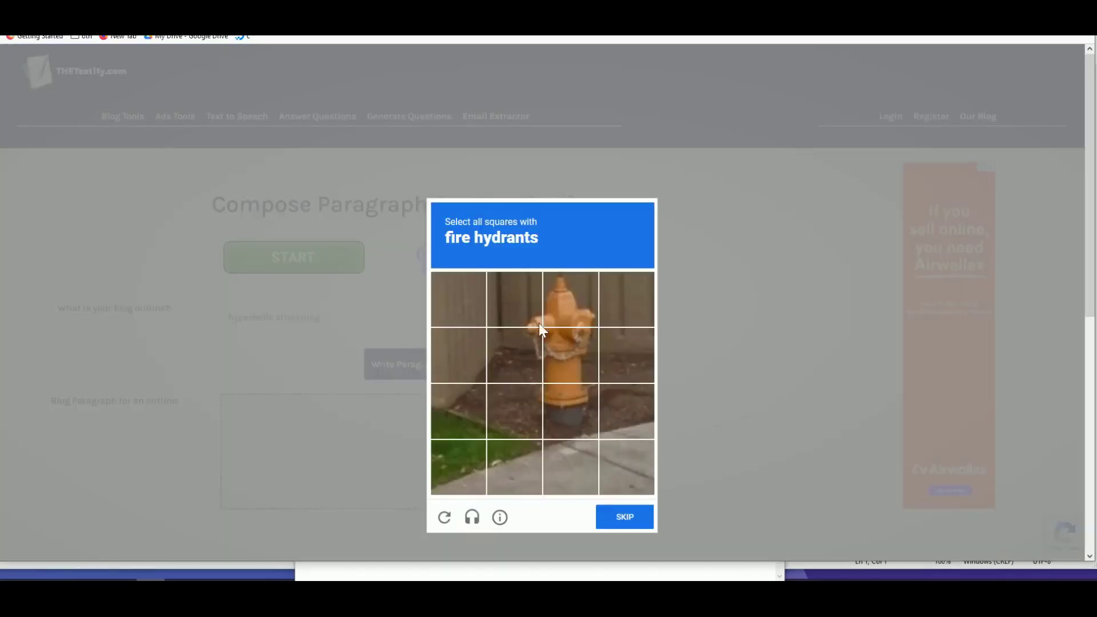
Step: Complete the fire hydrant image verification so that the paragraph is generated
left_click(560, 337)
left_click(514, 355)
left_click(514, 299)
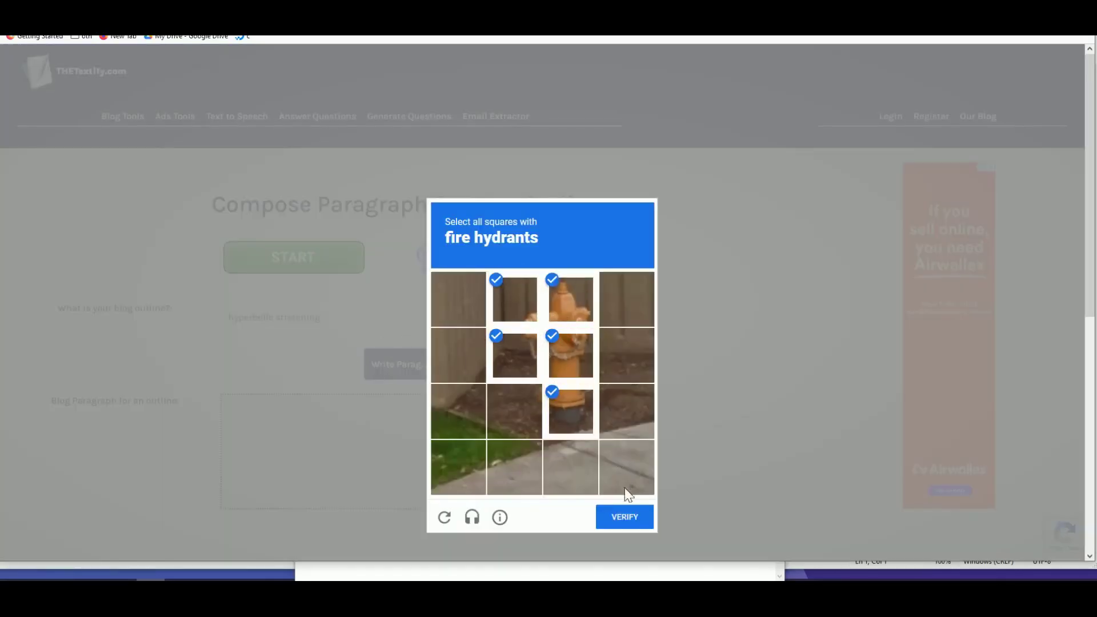
left_click(621, 515)
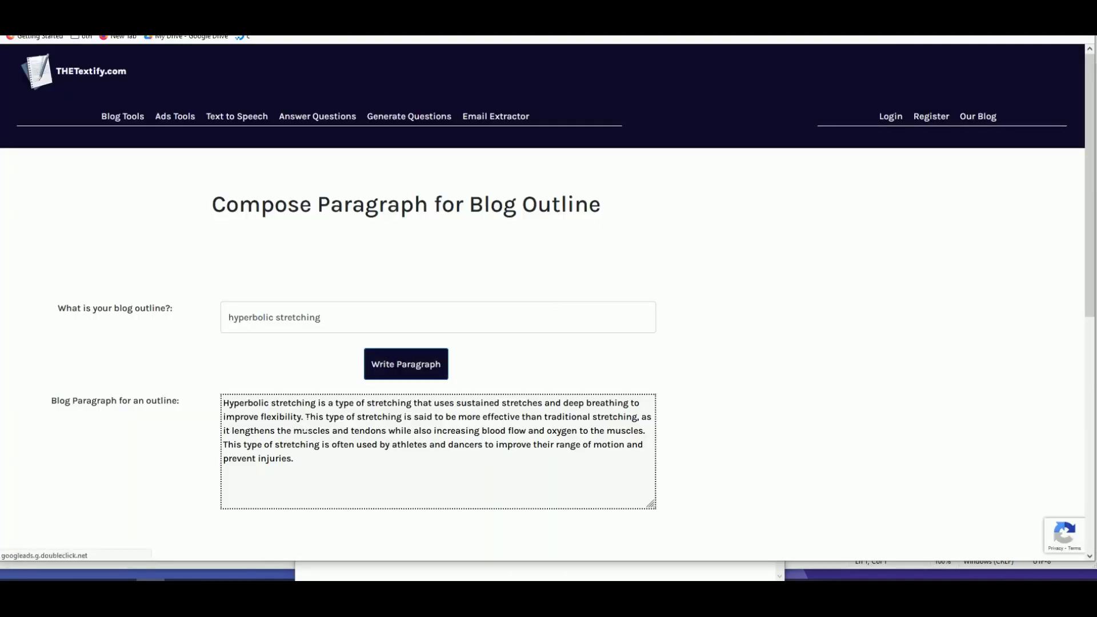
Step: Copy the entire generated hyperbolic stretching paragraph from the result box
left_click(231, 403)
key("ctrl+a")
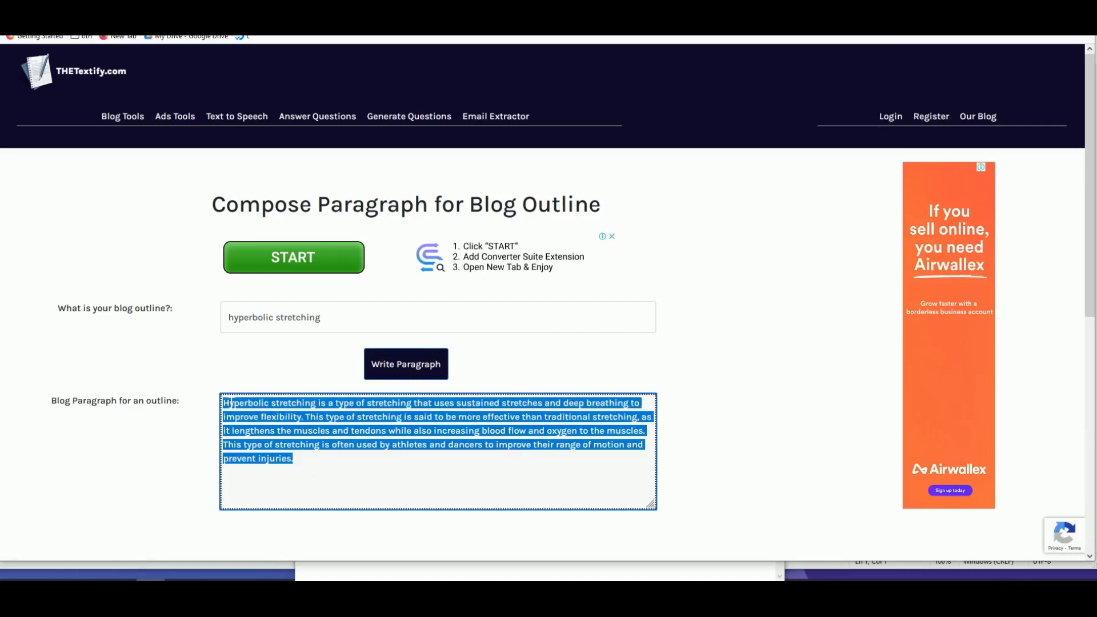
right_click(244, 423)
left_click(277, 277)
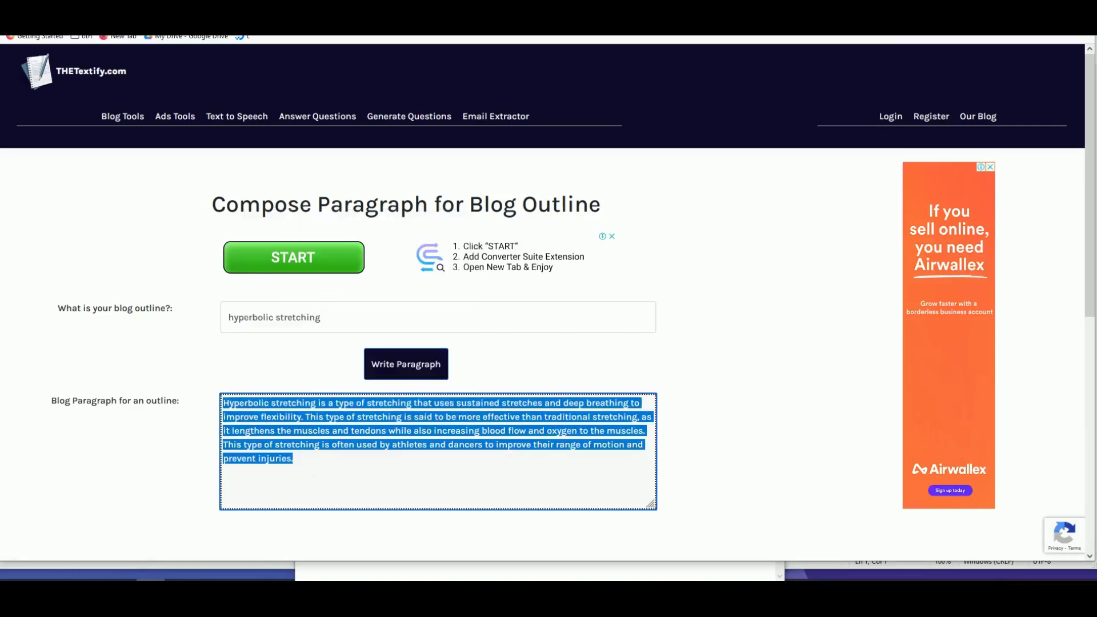
Step: Paste the generated hyperbolic stretching paragraph into the offer's Article Text and save the offer
key("ctrl+Tab")
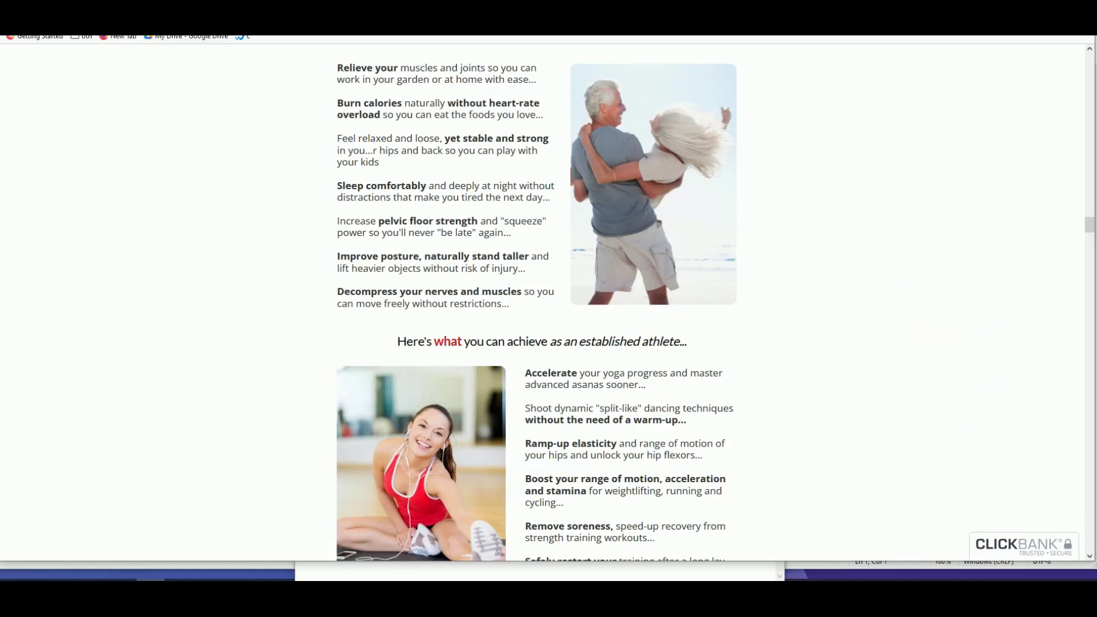
key("ctrl+Tab")
key("ctrl+v")
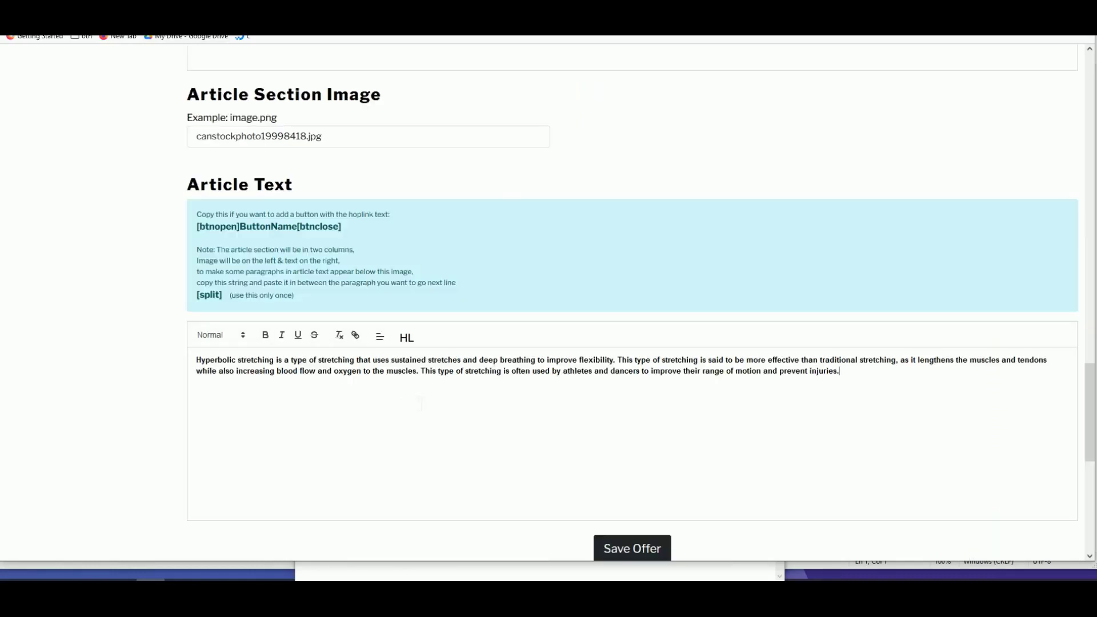
left_click(639, 548)
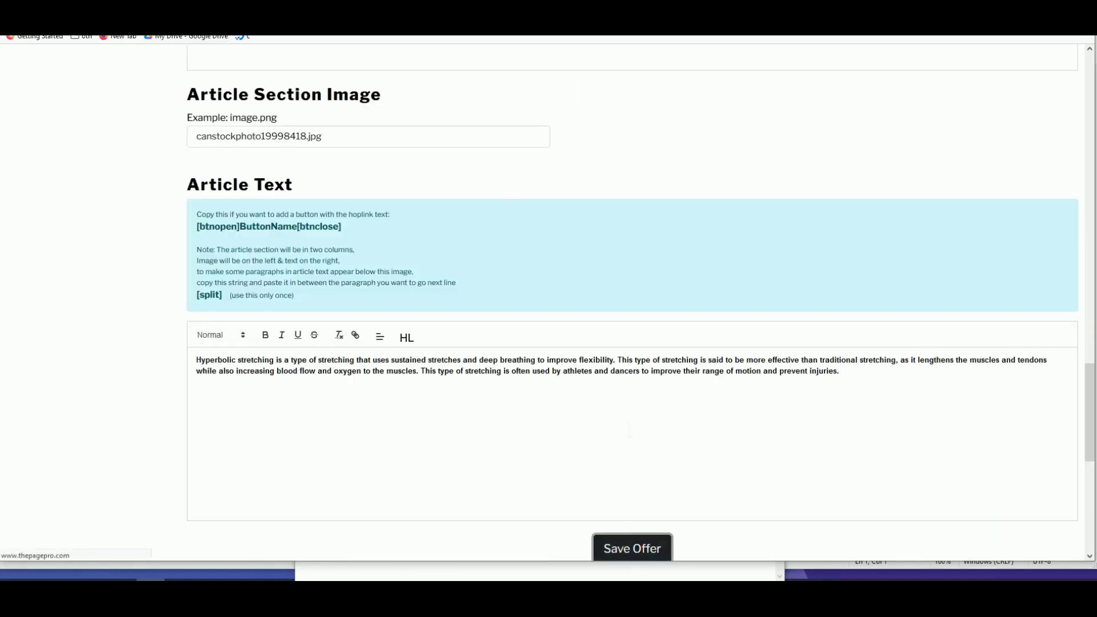
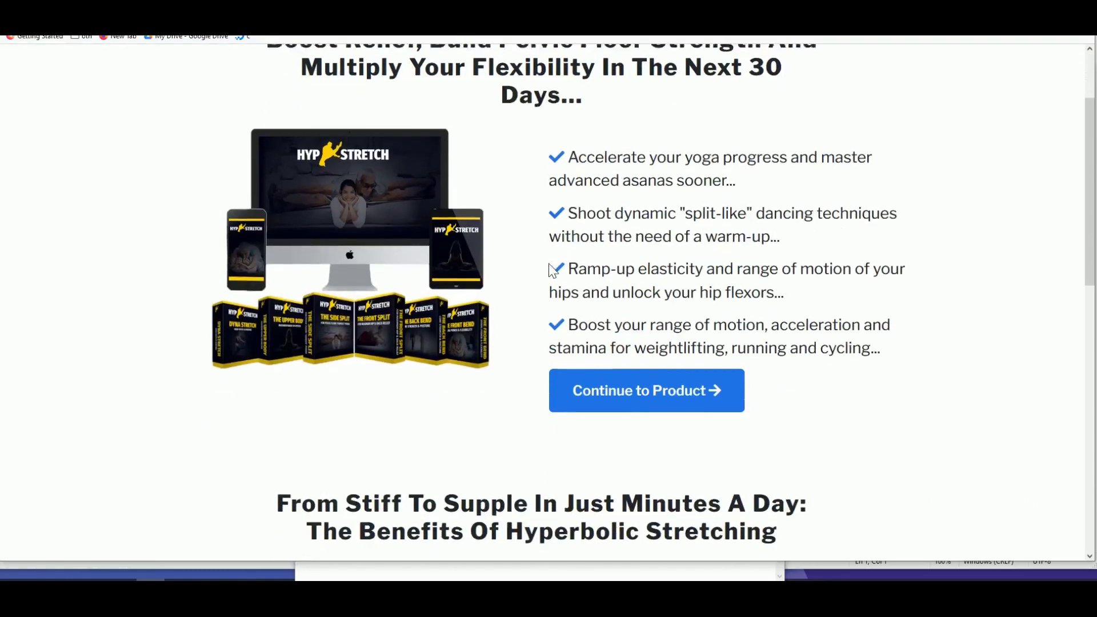
Step: Examine the landing page's article section, checking the headline, image, paragraph and Continue to Product link
scroll(566, 279, "down", 2)
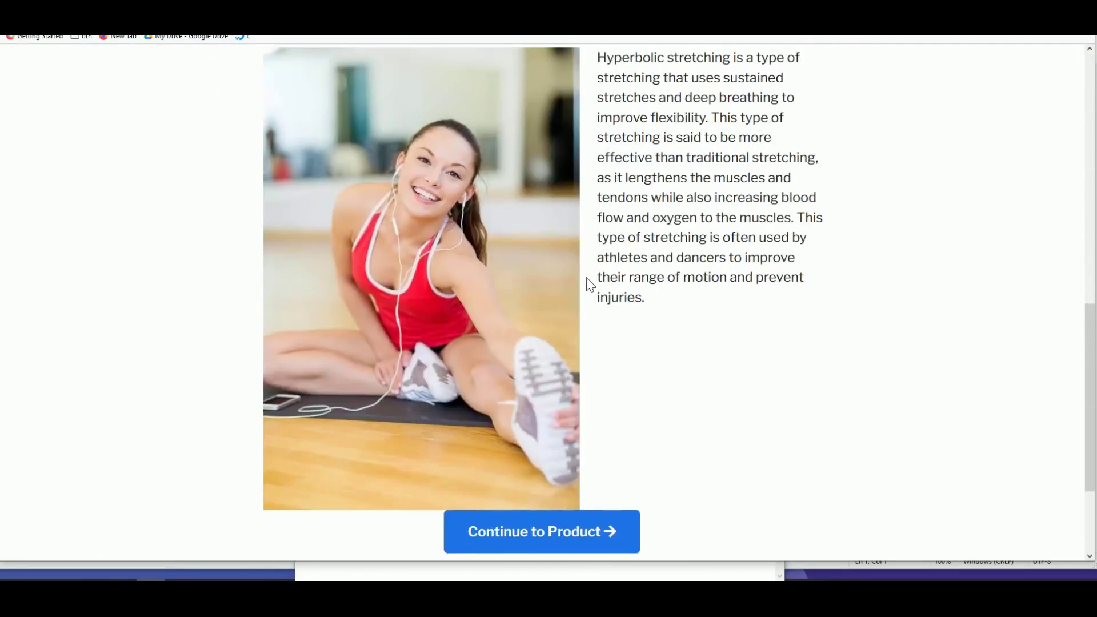
scroll(610, 277, "up", 1)
scroll(620, 289, "down", 2)
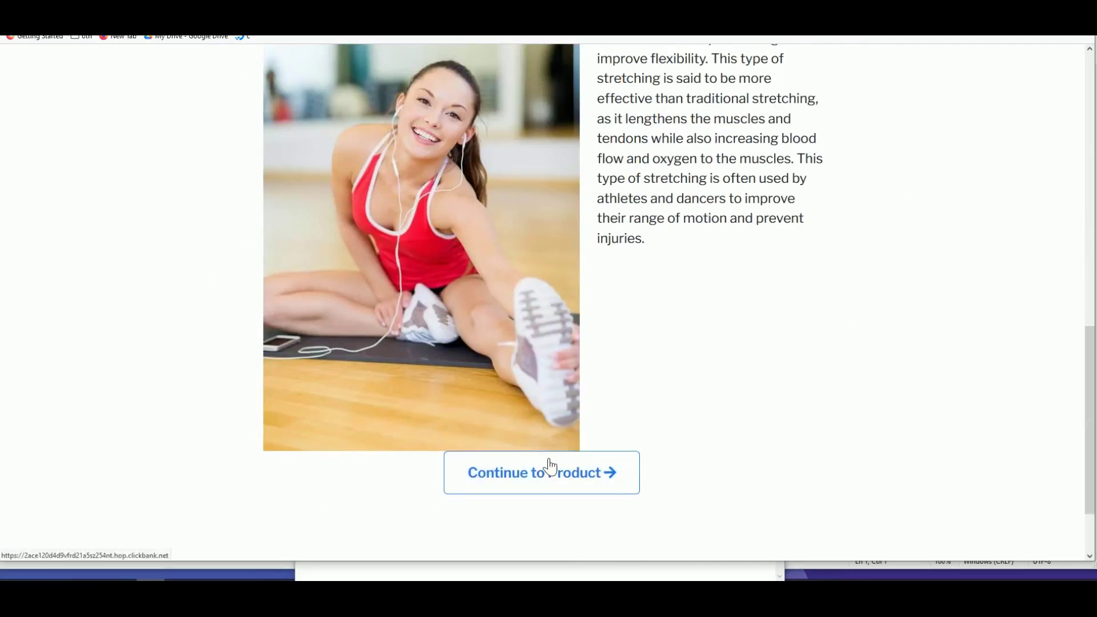
scroll(581, 395, "up", 2)
left_click_drag(607, 116, 705, 357)
left_click(706, 362)
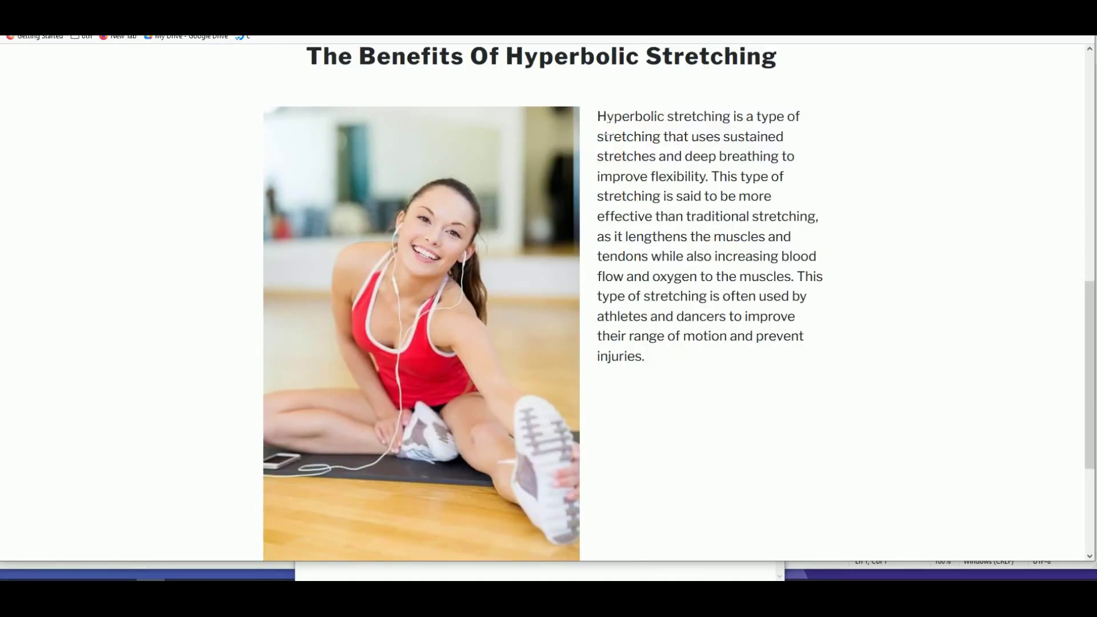
left_click_drag(608, 117, 611, 316)
left_click(675, 350)
scroll(676, 351, "down", 3)
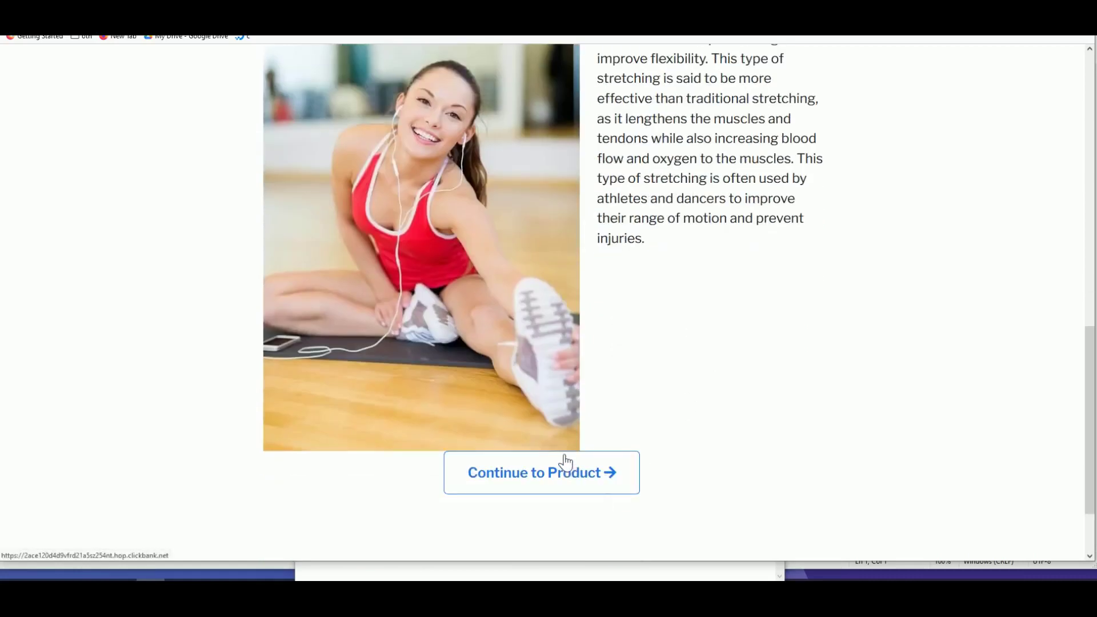
scroll(547, 411, "up", 2)
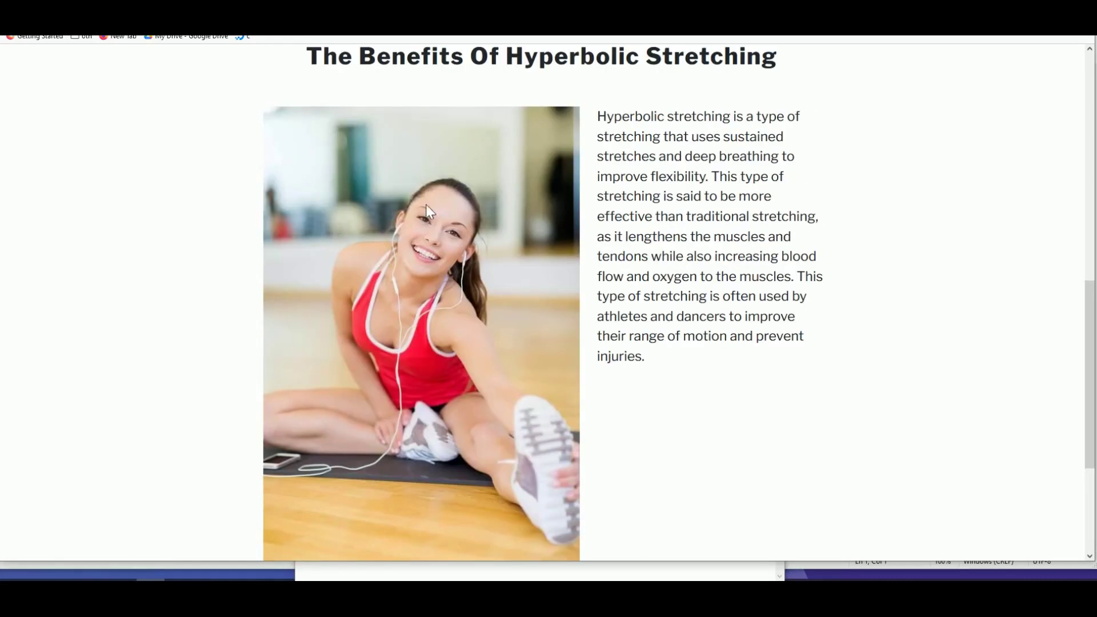
scroll(426, 204, "down", 1)
scroll(367, 184, "up", 2)
scroll(509, 229, "down", 2)
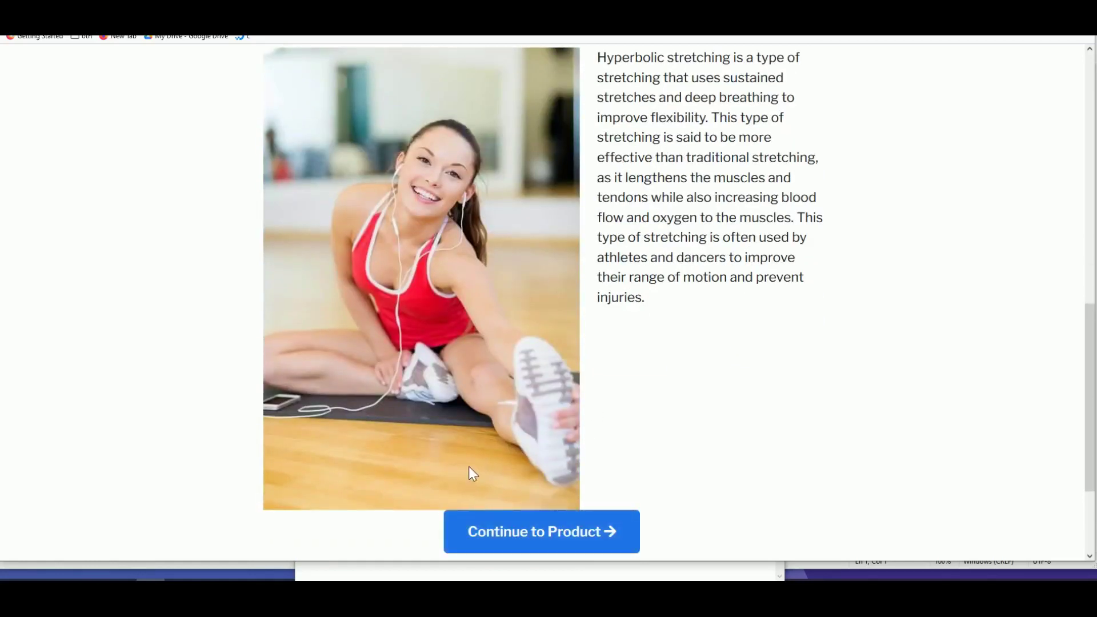
scroll(468, 466, "up", 3)
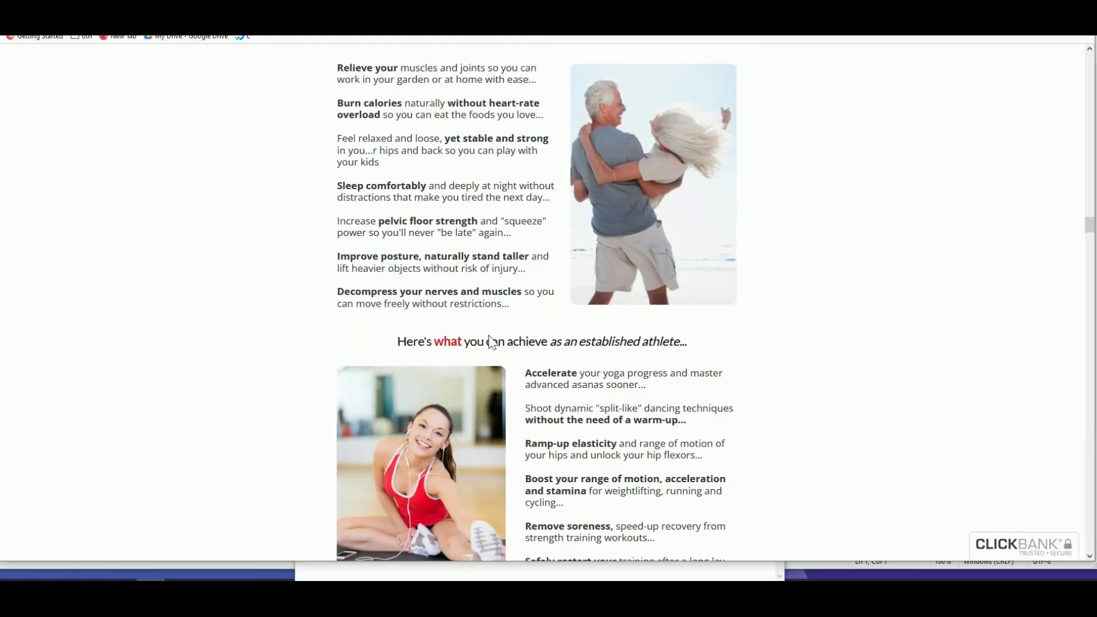
Step: Copy the benefits list from "Relieve your muscles" through "move freely without restrictions" on the Hyperbolic Stretching sales page
scroll(452, 247, "down", 2)
scroll(451, 247, "up", 3)
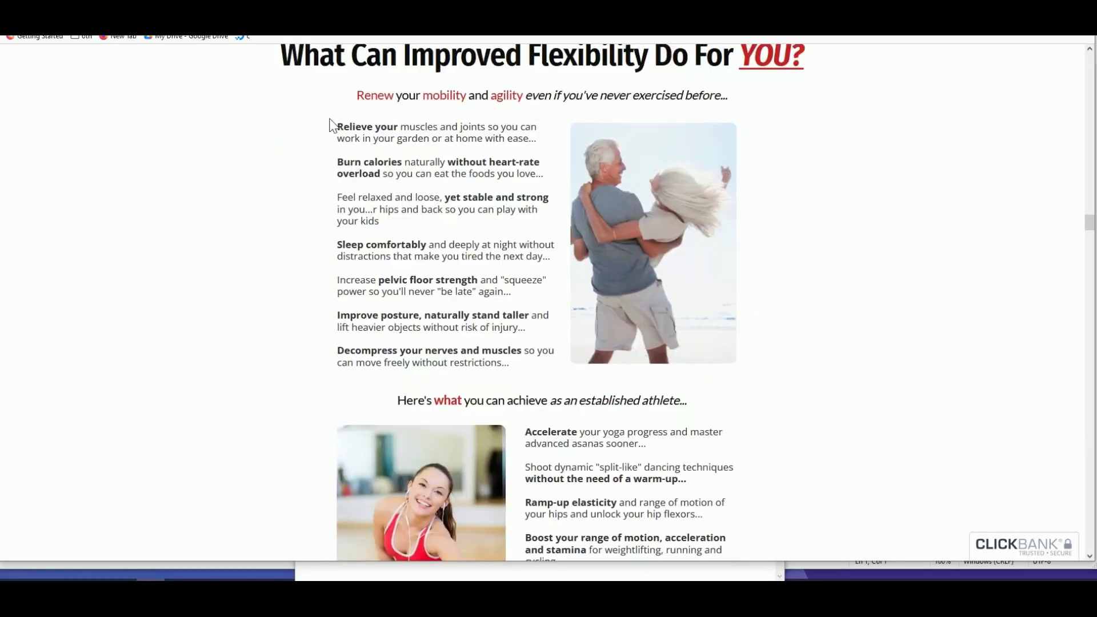
left_click_drag(332, 122, 468, 260)
left_click(472, 280)
left_click_drag(512, 375, 338, 126)
right_click(351, 132)
left_click(366, 143)
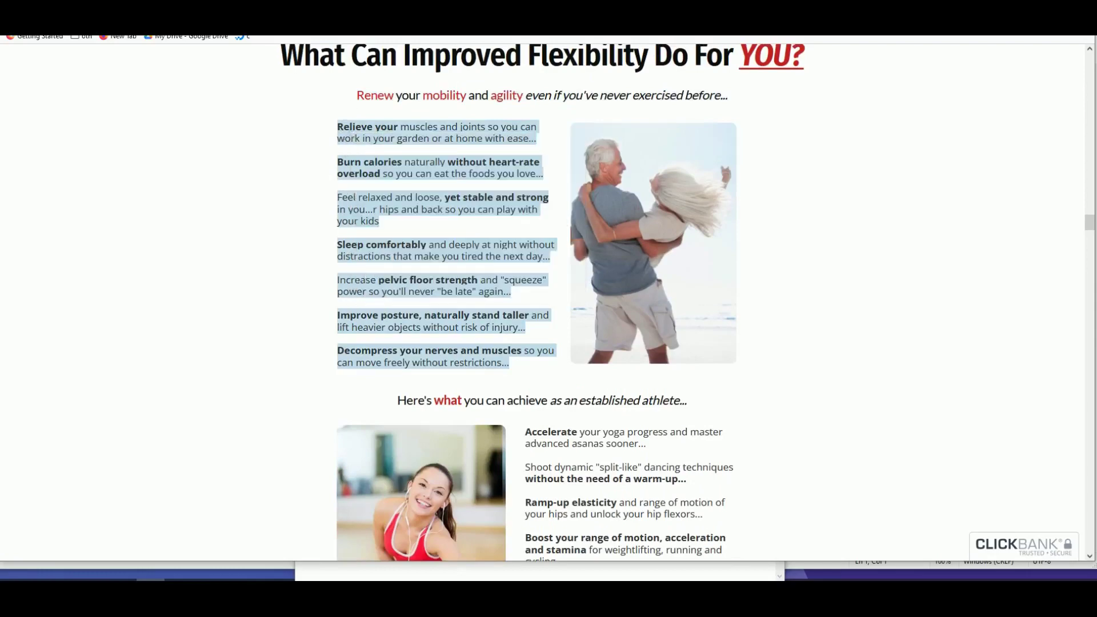
Step: Append the copied benefits after the existing paragraph in the offer's Article Text and save the offer
key("ctrl+Tab")
scroll(396, 355, "down", 15)
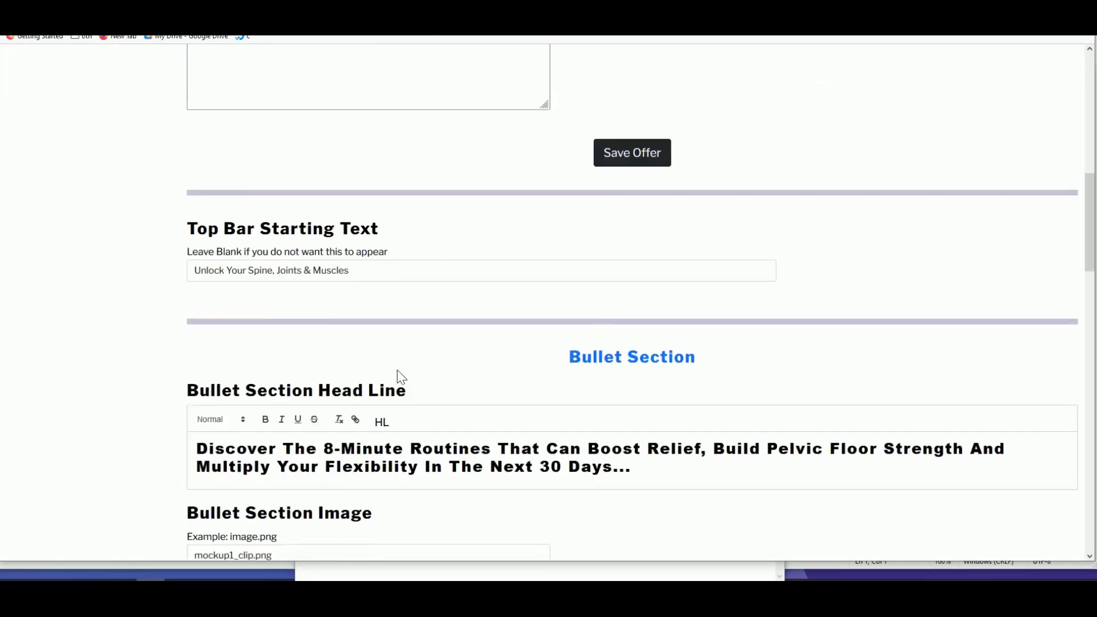
scroll(399, 380, "down", 4)
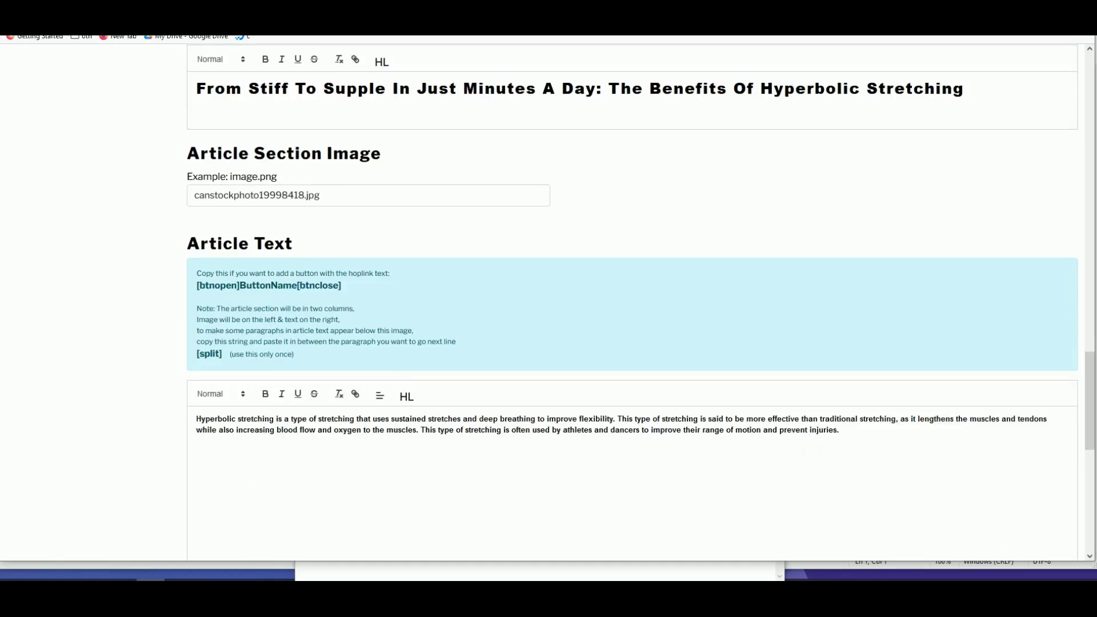
key("ctrl+v")
scroll(640, 400, "down", 3)
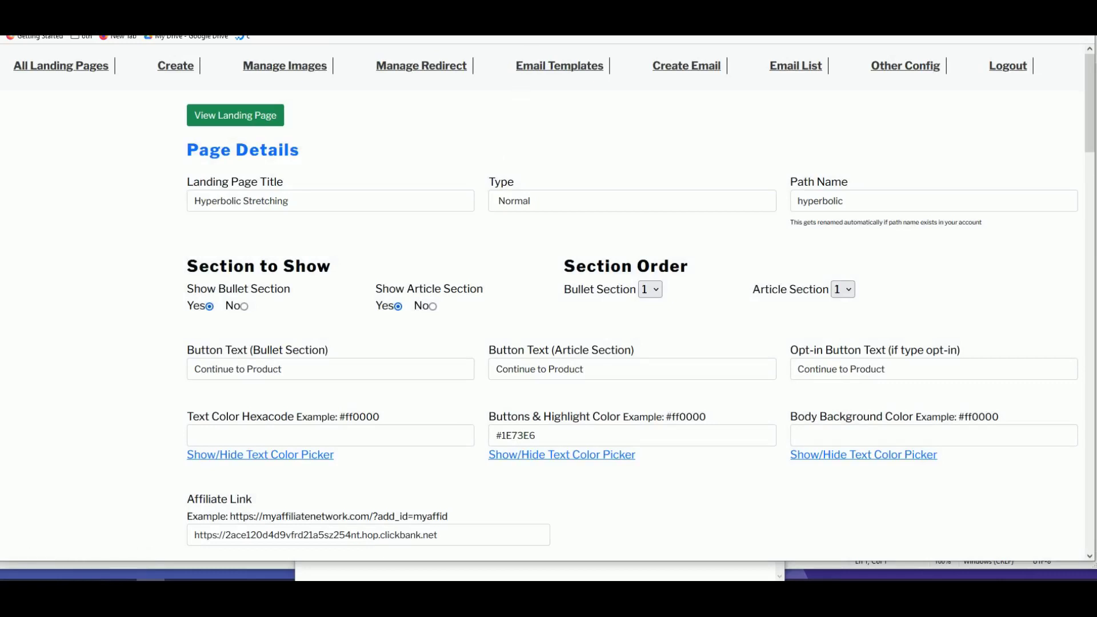
Step: Reload the landing page and examine how the added benefits are laid out beside the article image
key("ctrl+Tab")
scroll(160, 69, "up", 3)
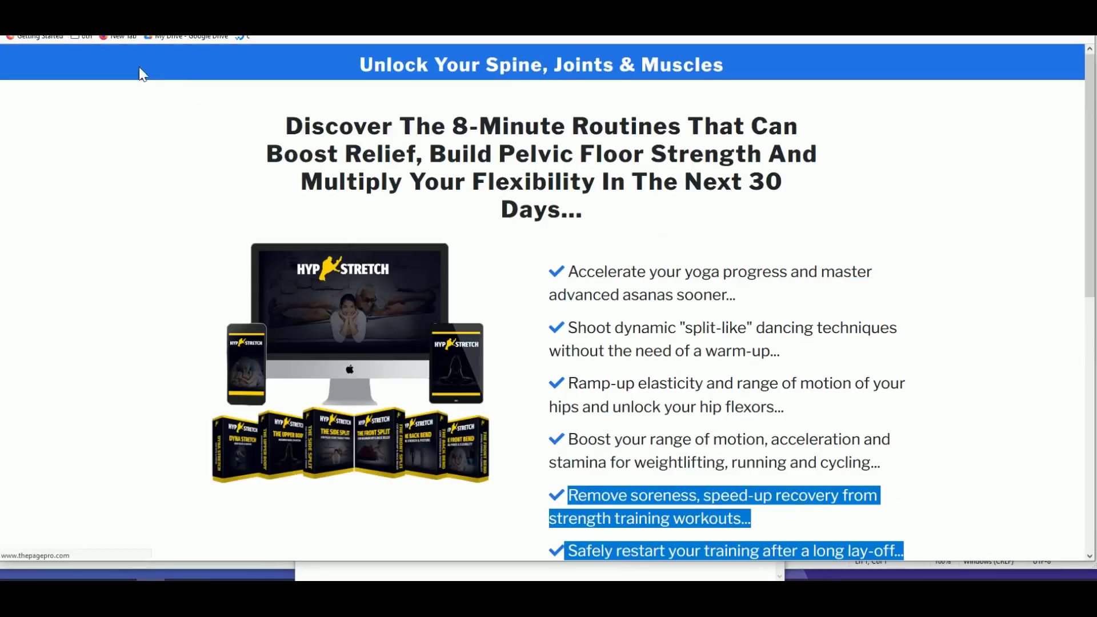
key("F5")
scroll(707, 338, "down", 5)
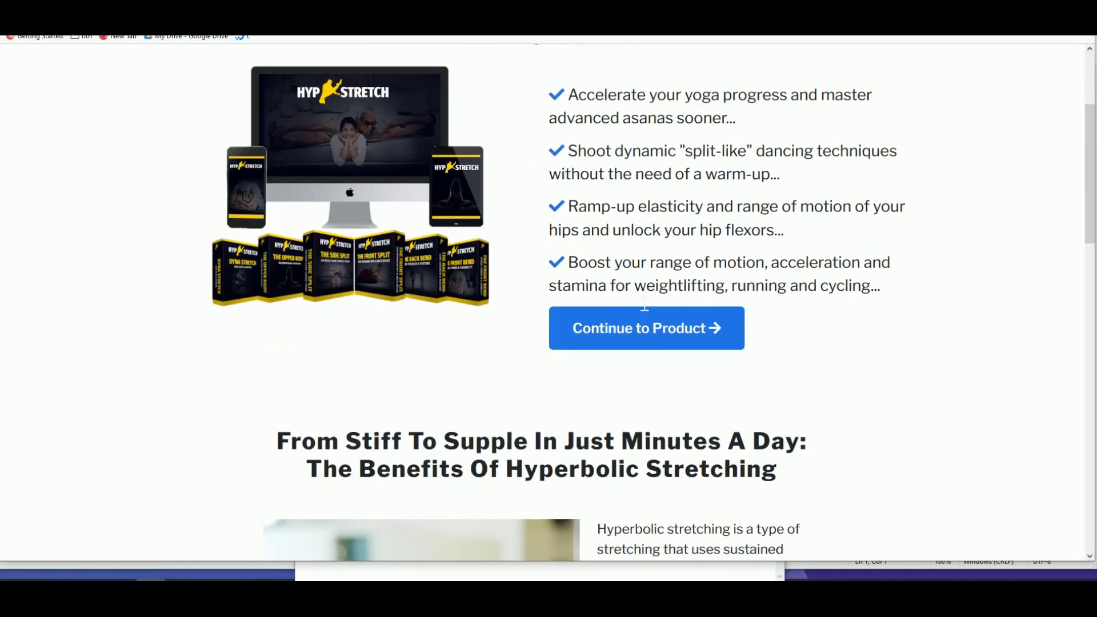
scroll(706, 338, "down", 8)
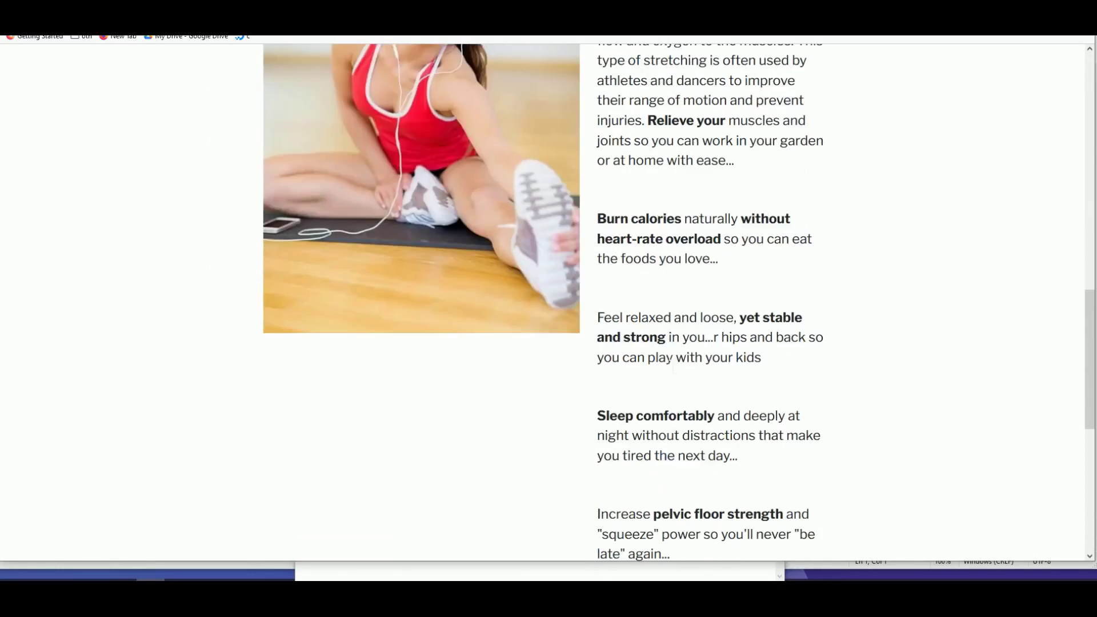
scroll(672, 360, "up", 1)
scroll(673, 360, "down", 2)
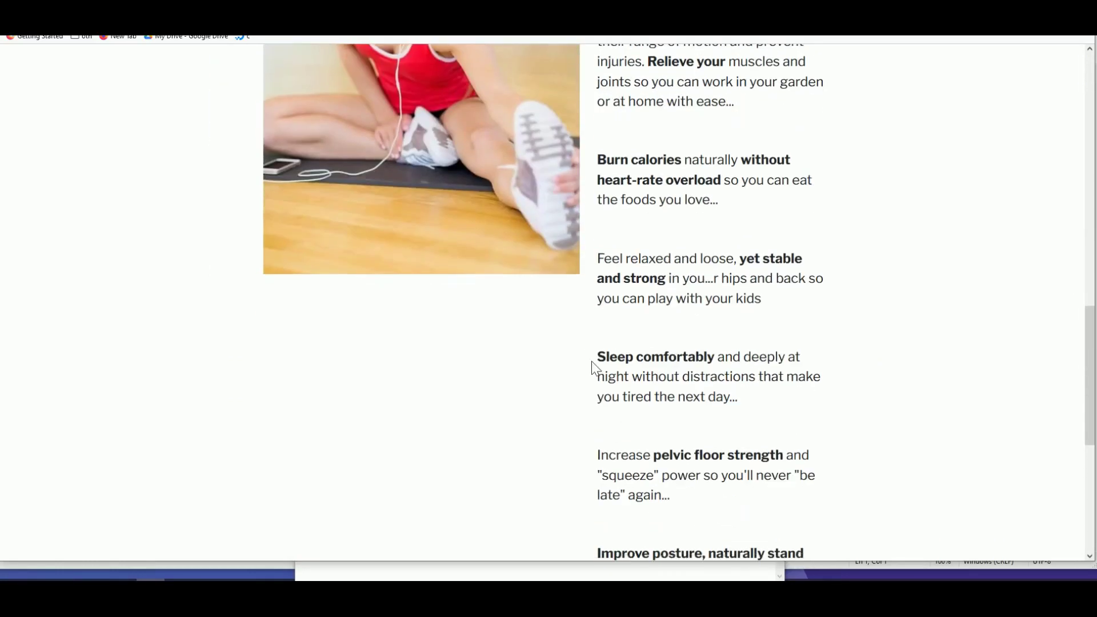
scroll(594, 368, "down", 2)
scroll(612, 374, "down", 2)
scroll(439, 176, "up", 3)
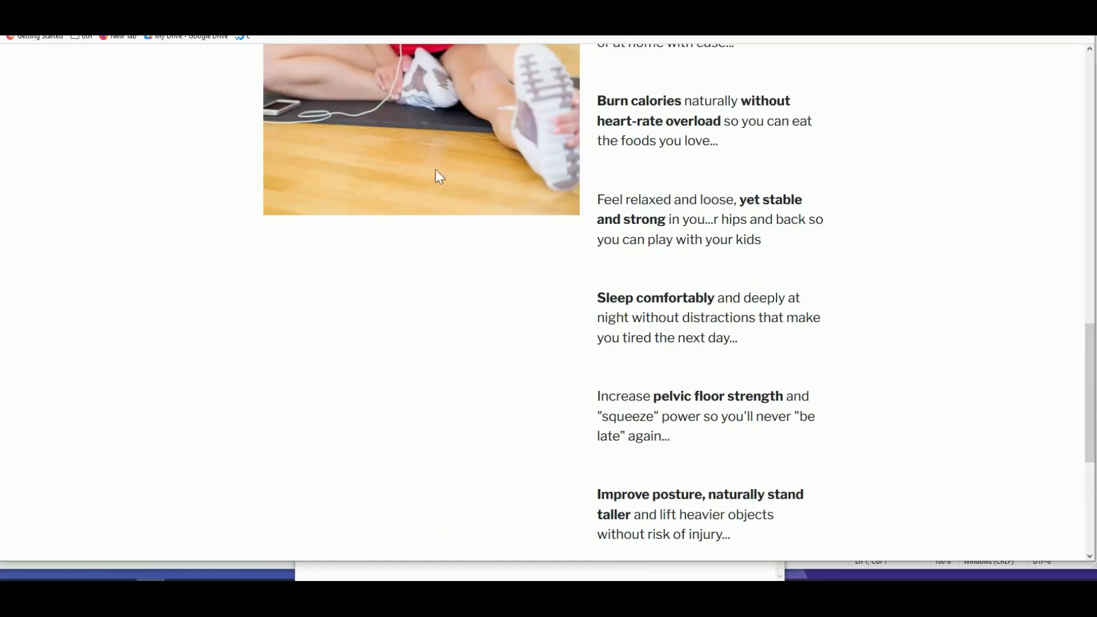
scroll(434, 234, "up", 3)
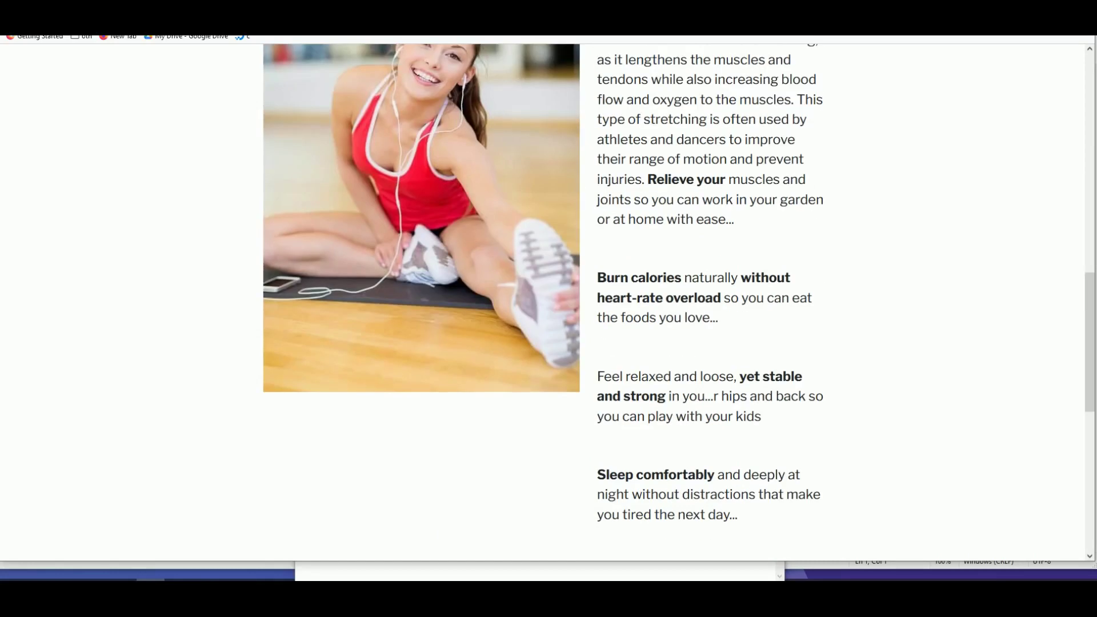
Step: Insert the [split] marker in Article Text between the "play with your kids" and "Sleep comfortably" paragraphs, and save the offer
key("ctrl+Tab")
scroll(318, 345, "down", 15)
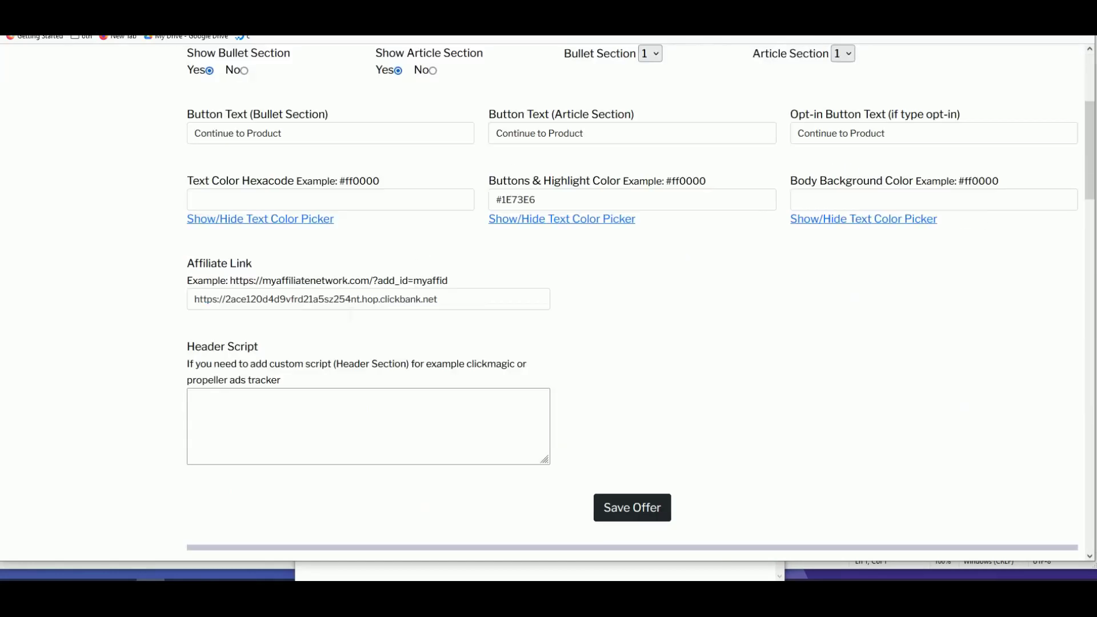
scroll(317, 345, "down", 8)
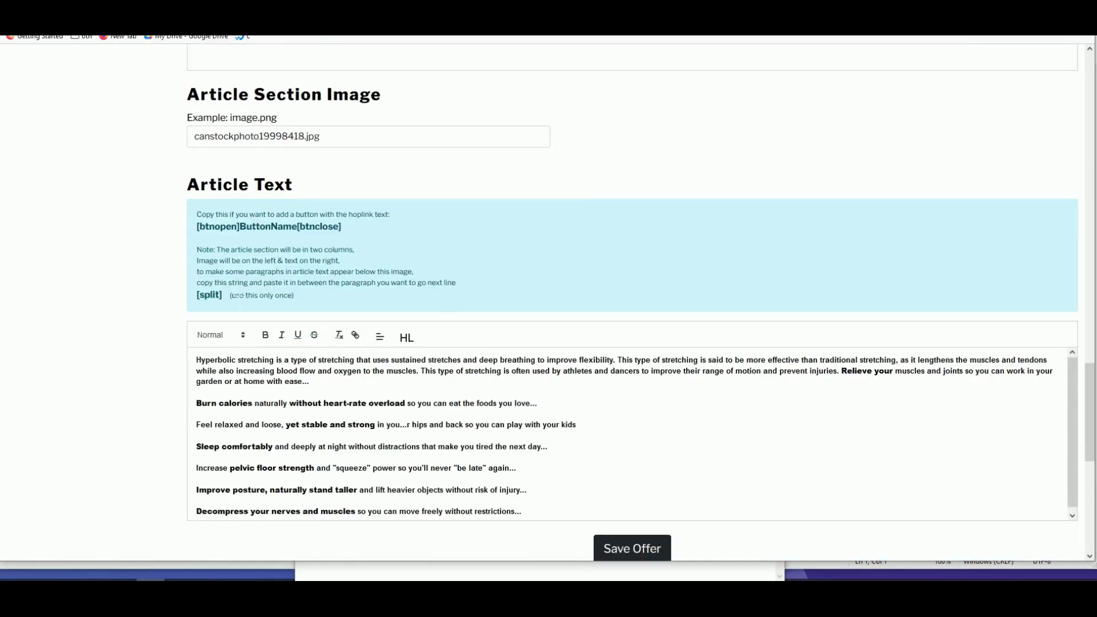
left_click_drag(224, 294, 197, 294)
left_click(240, 437)
key("ctrl+v")
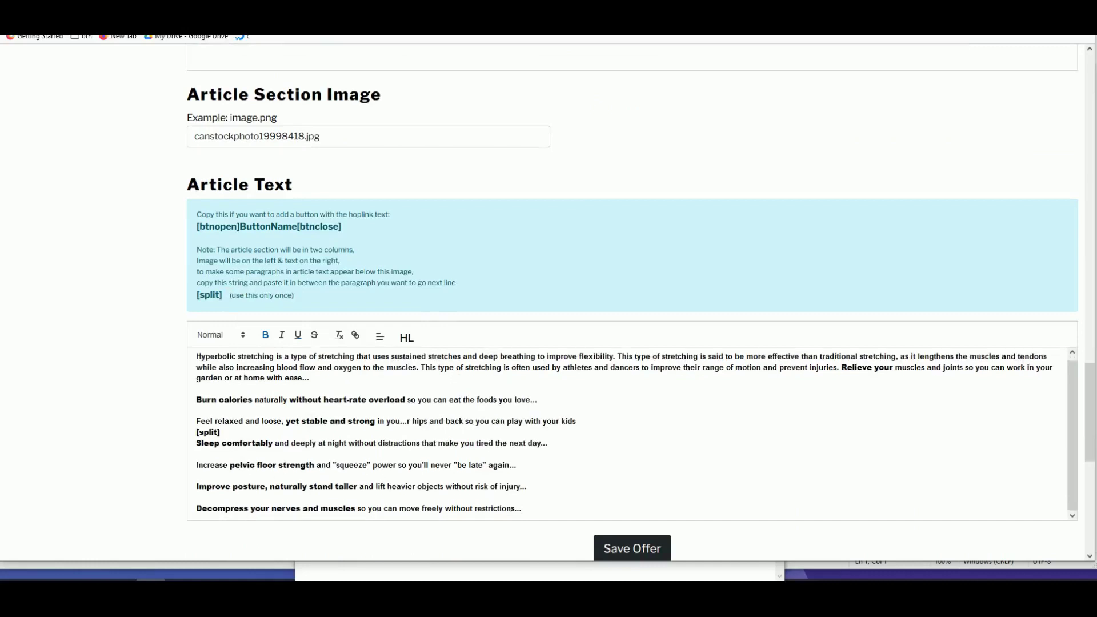
left_click(631, 547)
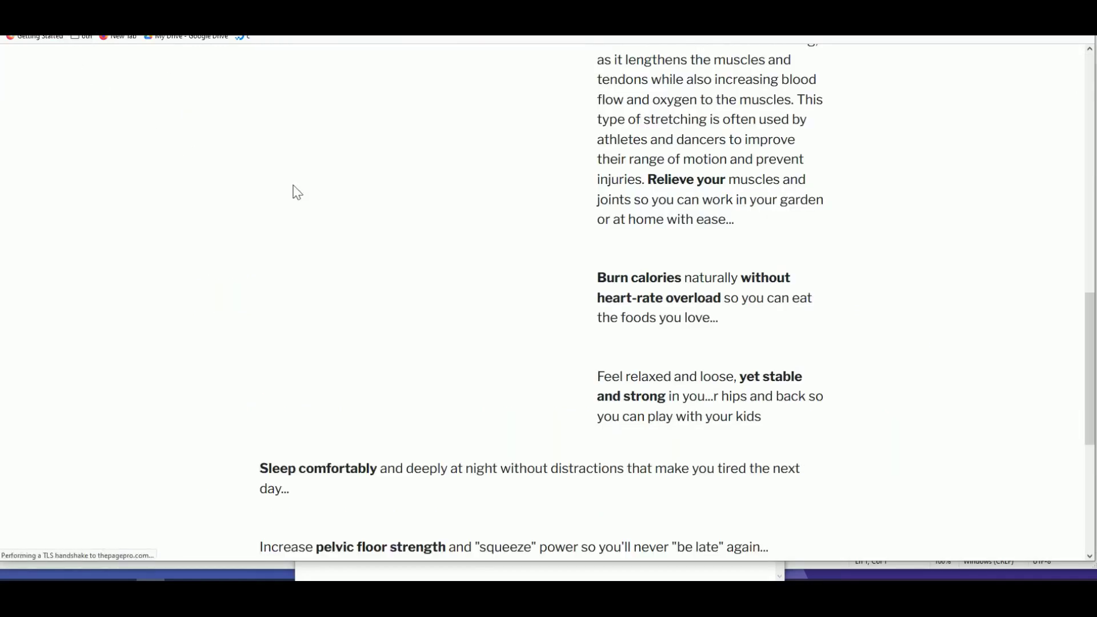
Step: Review the landing page from top to footer, checking the text split below the article image, and close the page
scroll(568, 445, "down", 4)
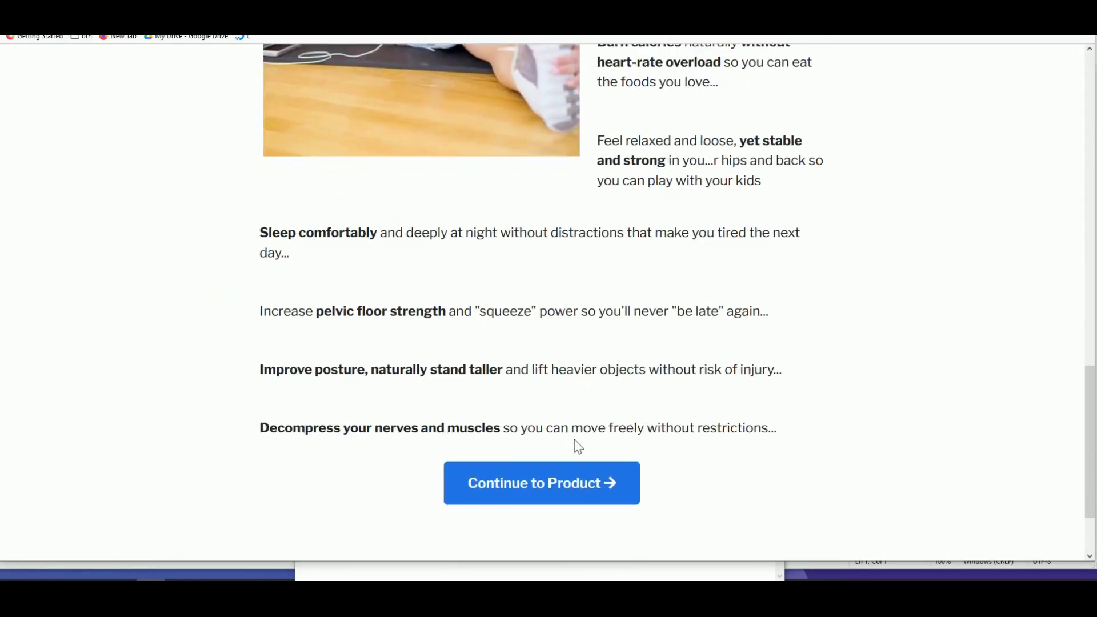
scroll(514, 409, "down", 2)
scroll(486, 394, "up", 8)
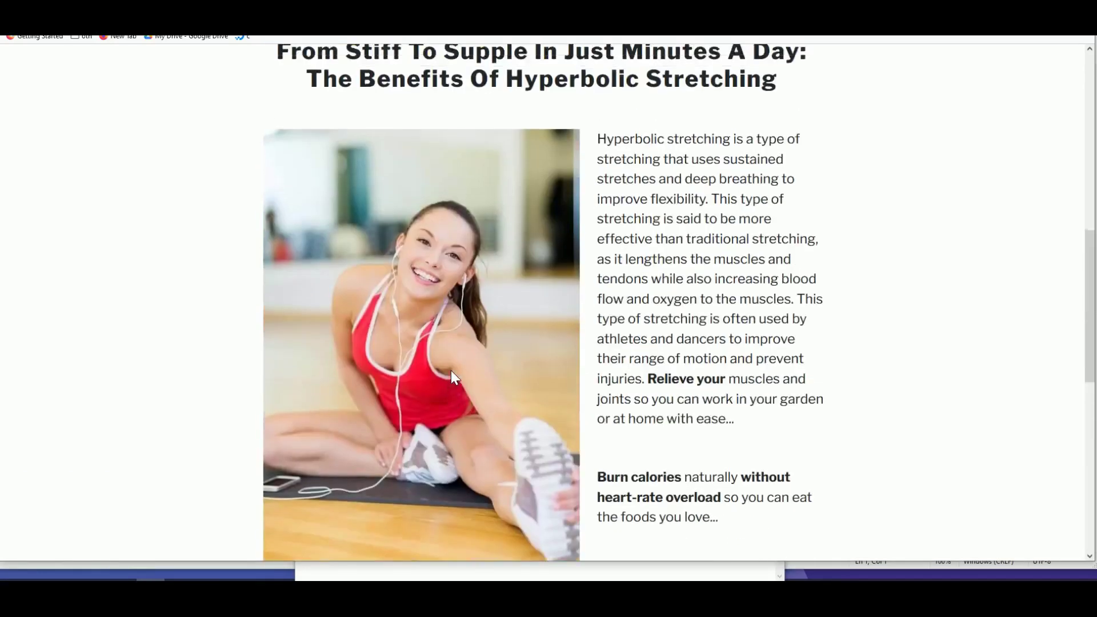
scroll(450, 371, "up", 9)
scroll(554, 291, "down", 12)
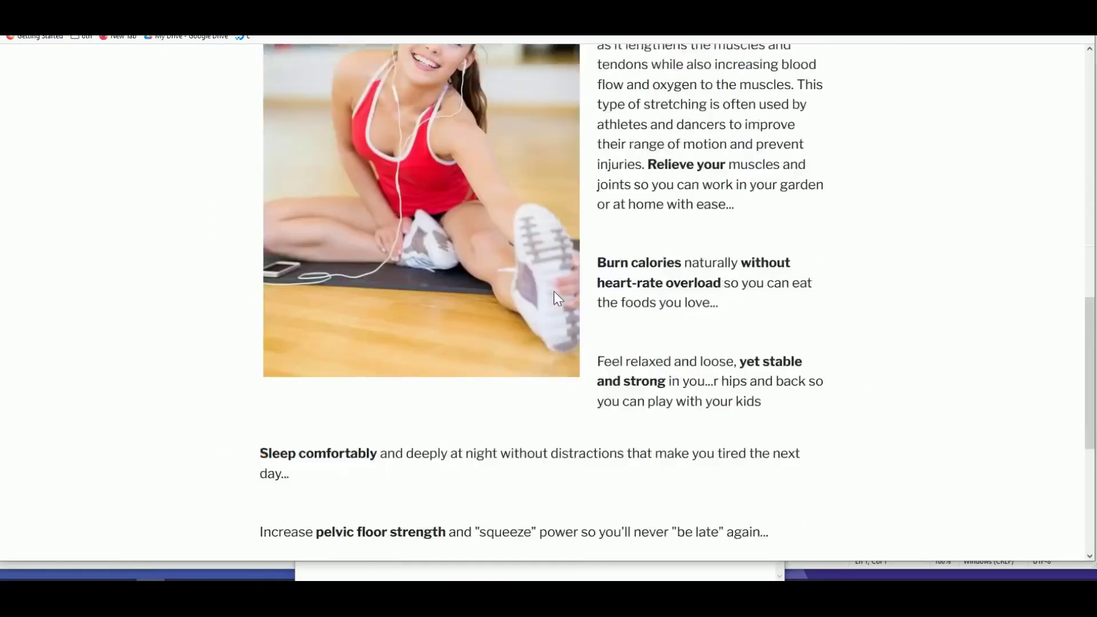
scroll(553, 297, "down", 5)
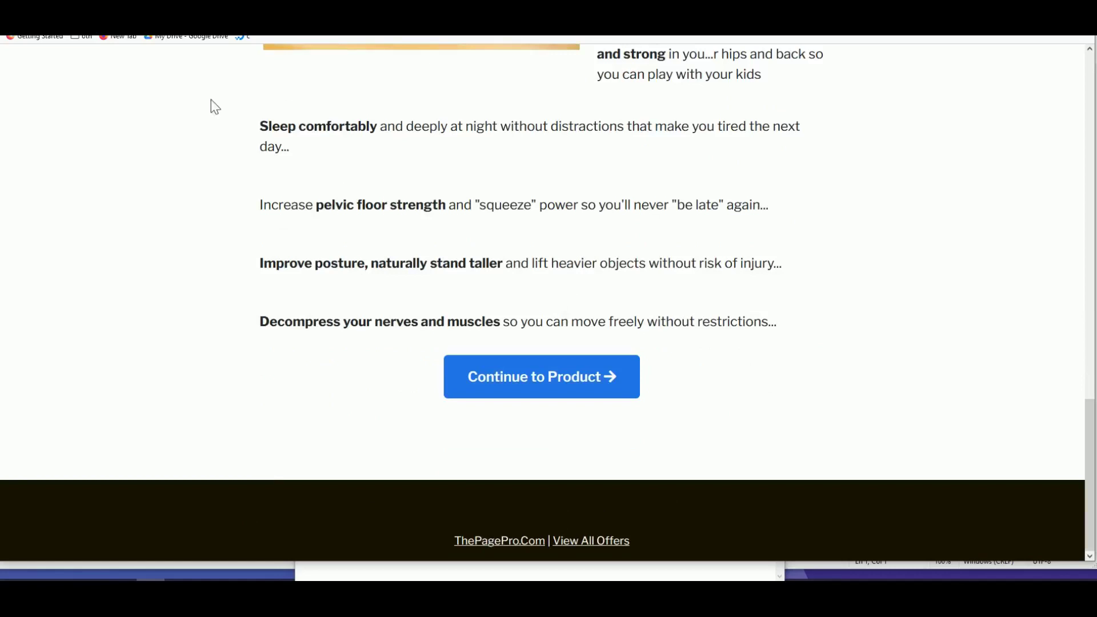
key("ctrl+w")
Step: Check the Footer Text editor below the offer's article section
scroll(419, 367, "down", 20)
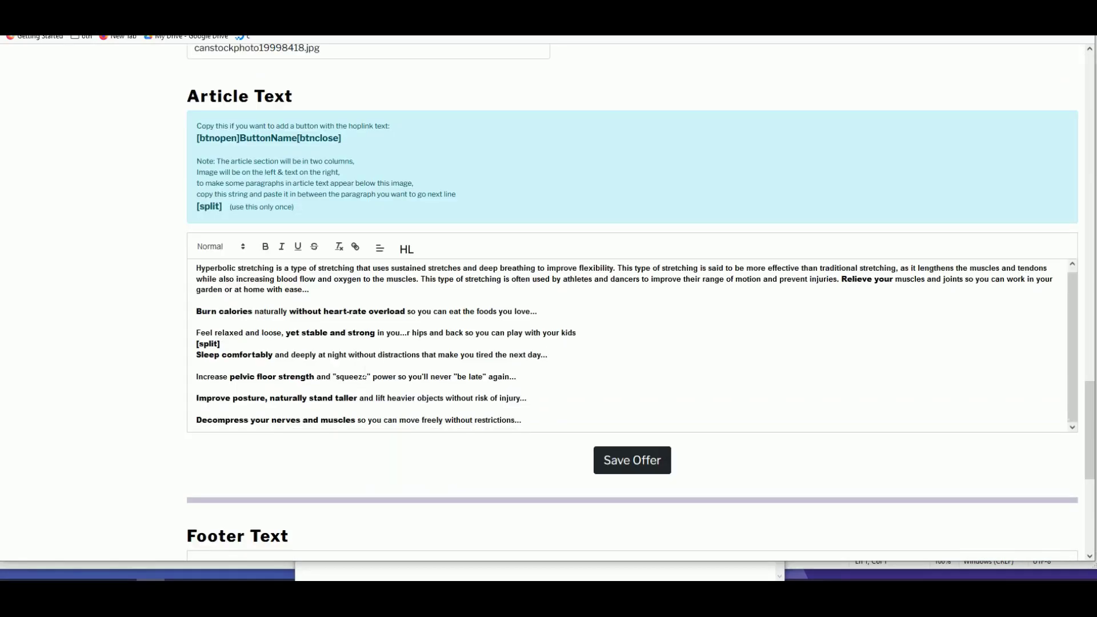
scroll(364, 377, "down", 6)
left_click(291, 250)
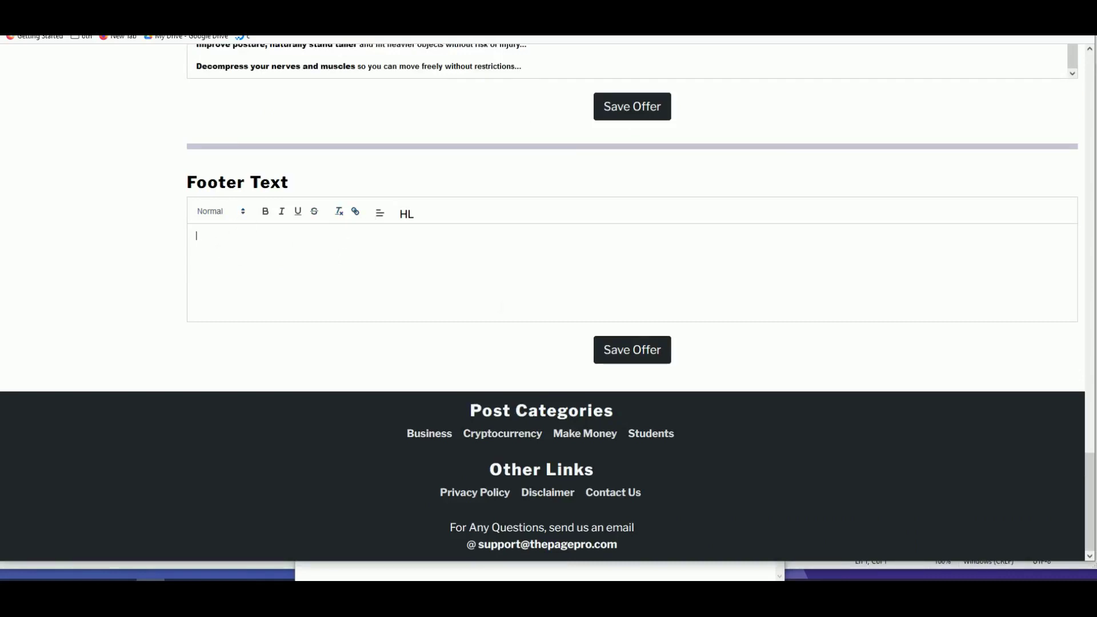
Step: Leave the offer editor and open the list of all landing pages
scroll(315, 279, "up", 6)
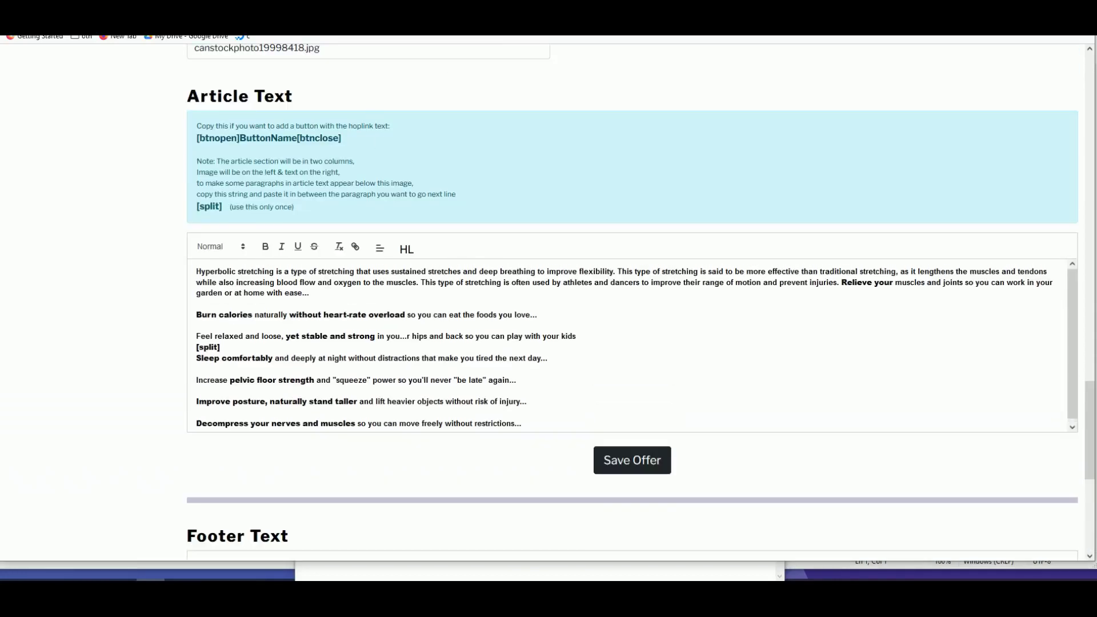
scroll(632, 297, "up", 15)
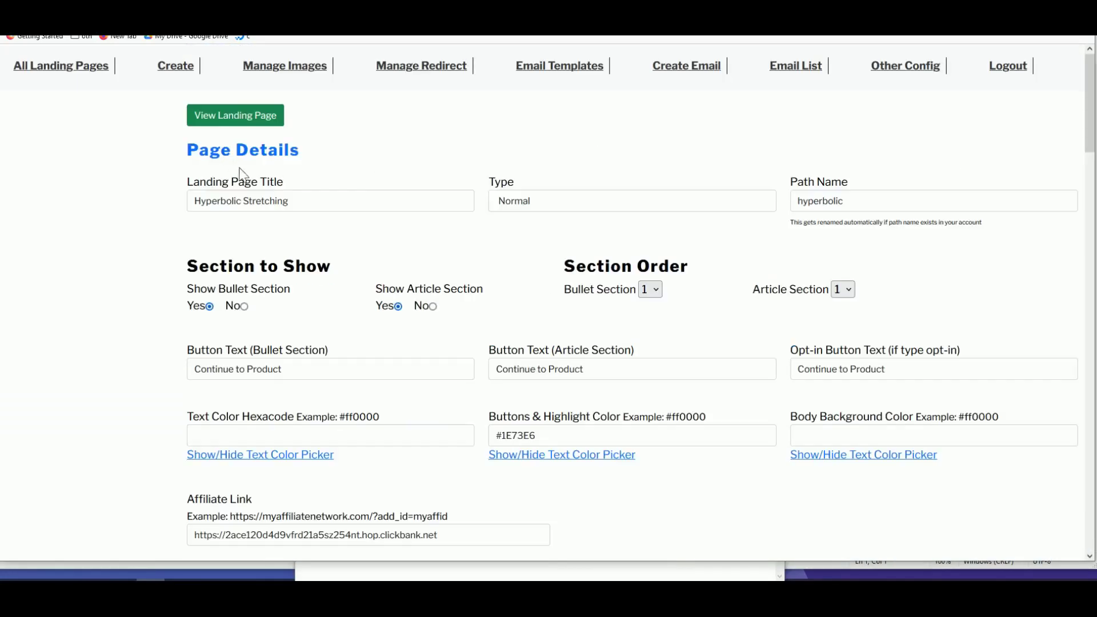
left_click(69, 70)
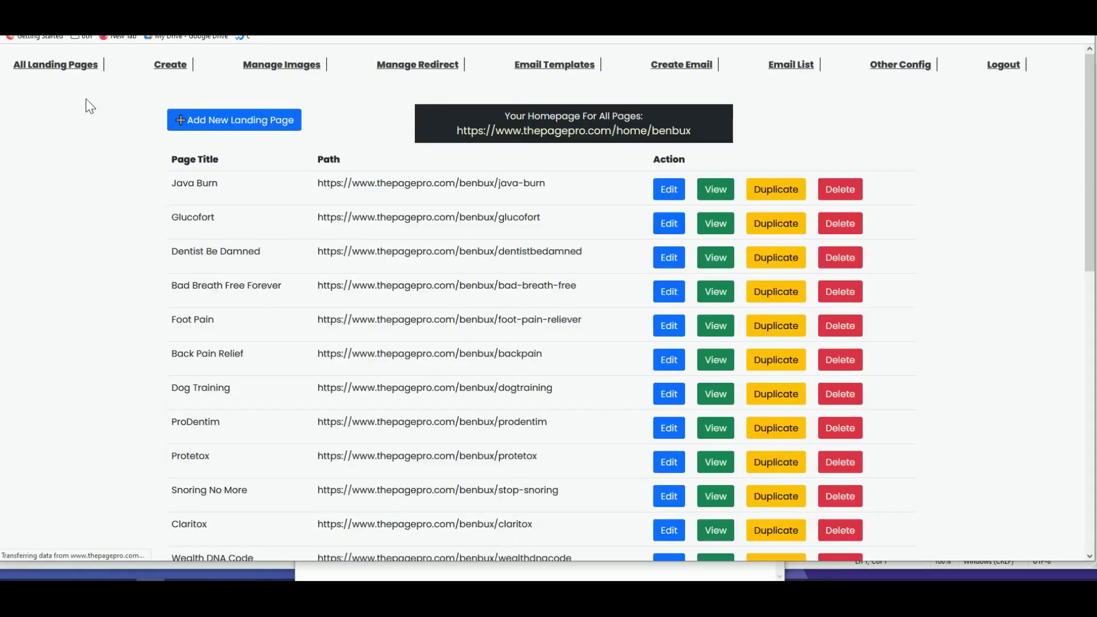
Step: Copy the URL of the Hyperbolic Stretching landing page from the page list
scroll(409, 337, "down", 6)
triple_click(359, 350)
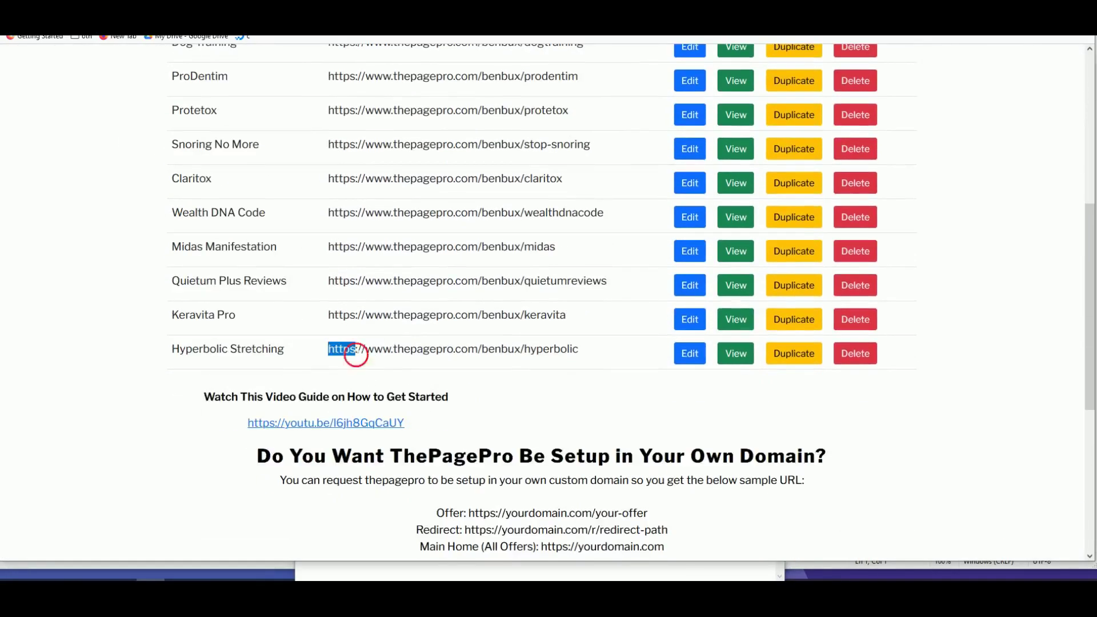
right_click(382, 351)
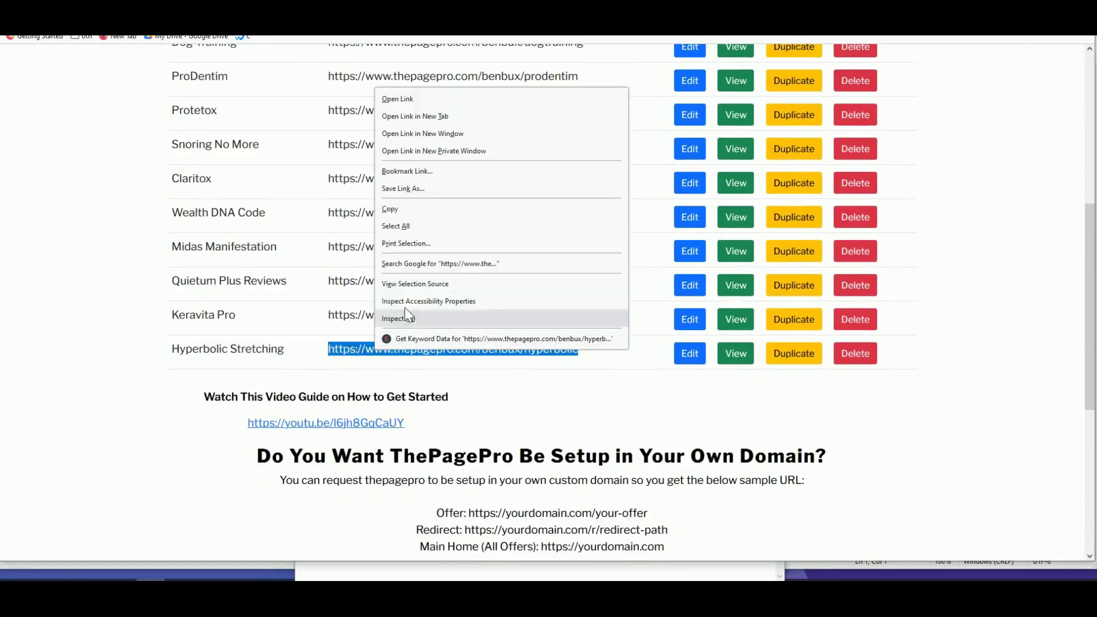
left_click(396, 211)
left_click(423, 353)
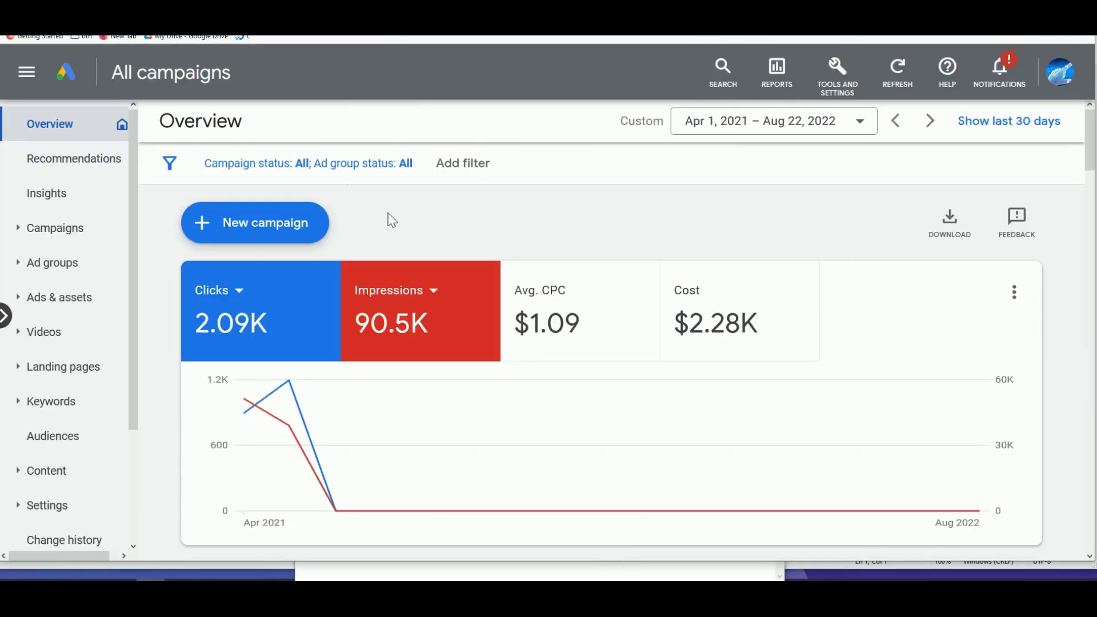
Step: In Google Ads, start a new campaign with the Website traffic objective and the Search campaign type
left_click(274, 226)
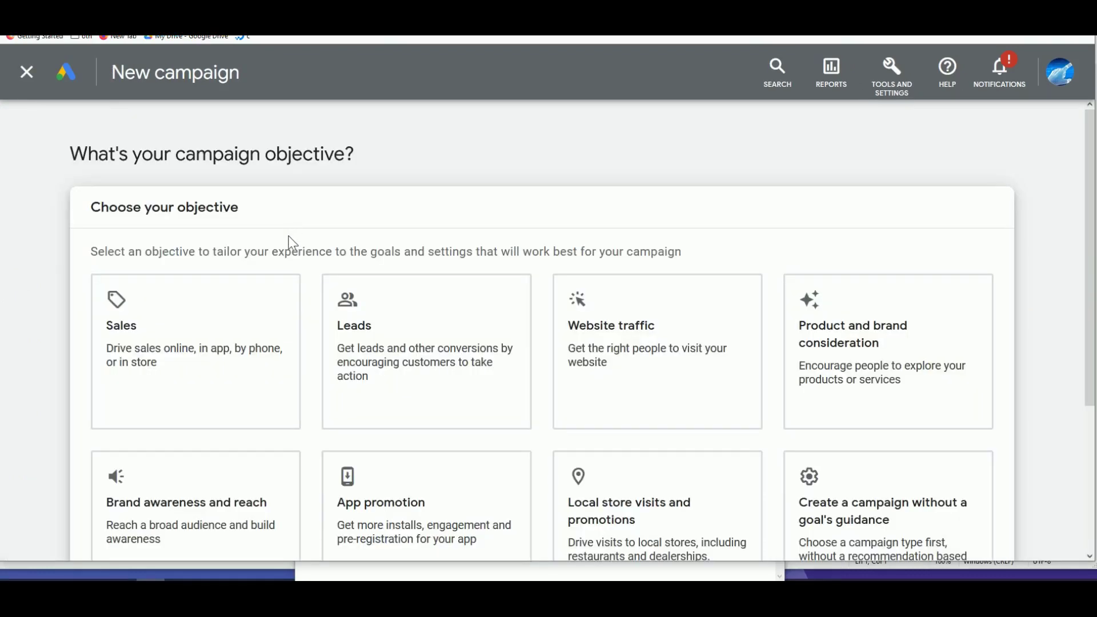
left_click(656, 358)
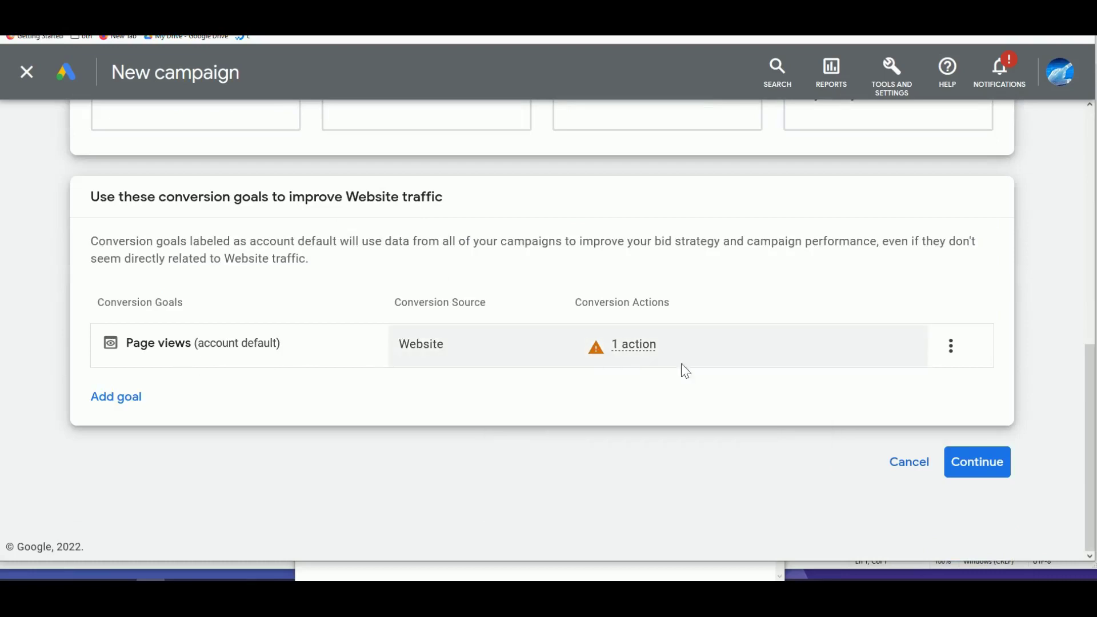
left_click(965, 472)
scroll(856, 462, "down", 5)
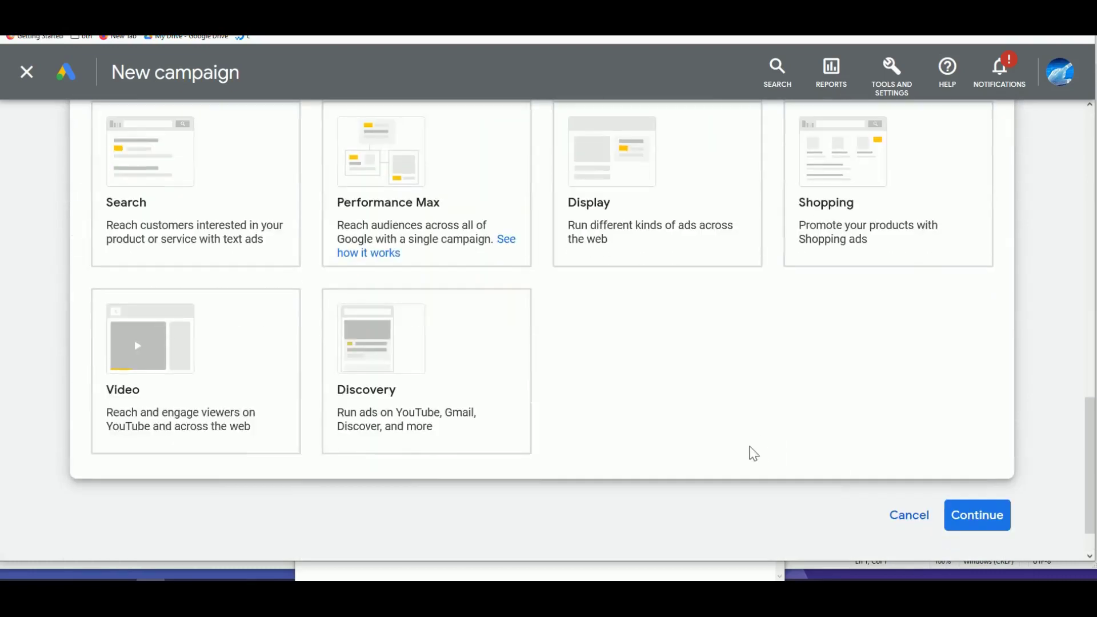
left_click(183, 194)
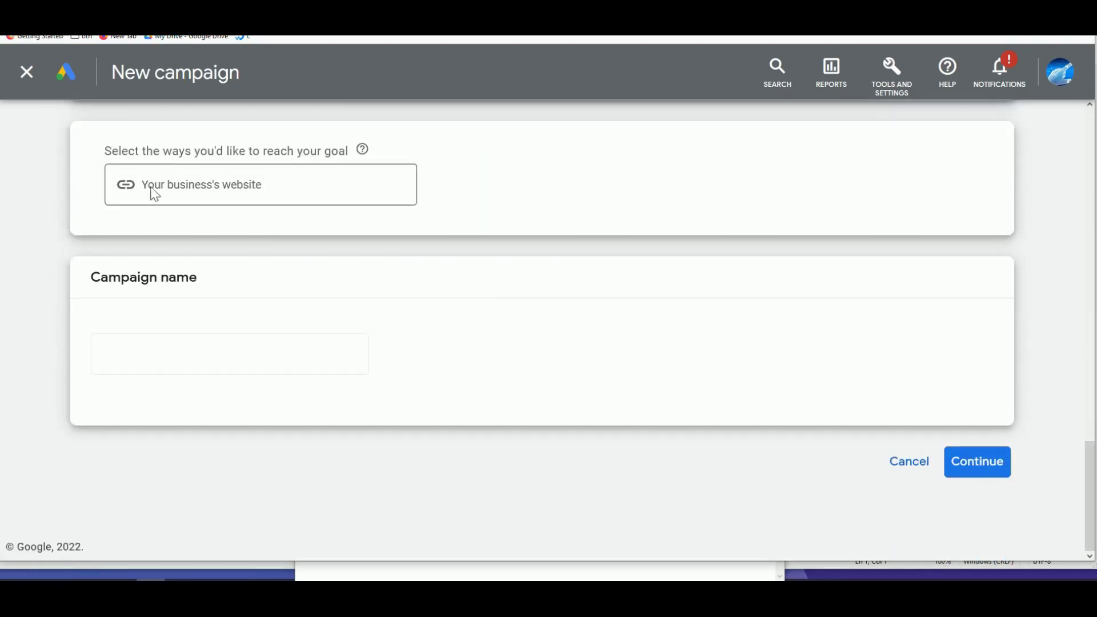
Step: Name the campaign "Hyperbolic" and continue to the bidding settings
left_click(170, 366)
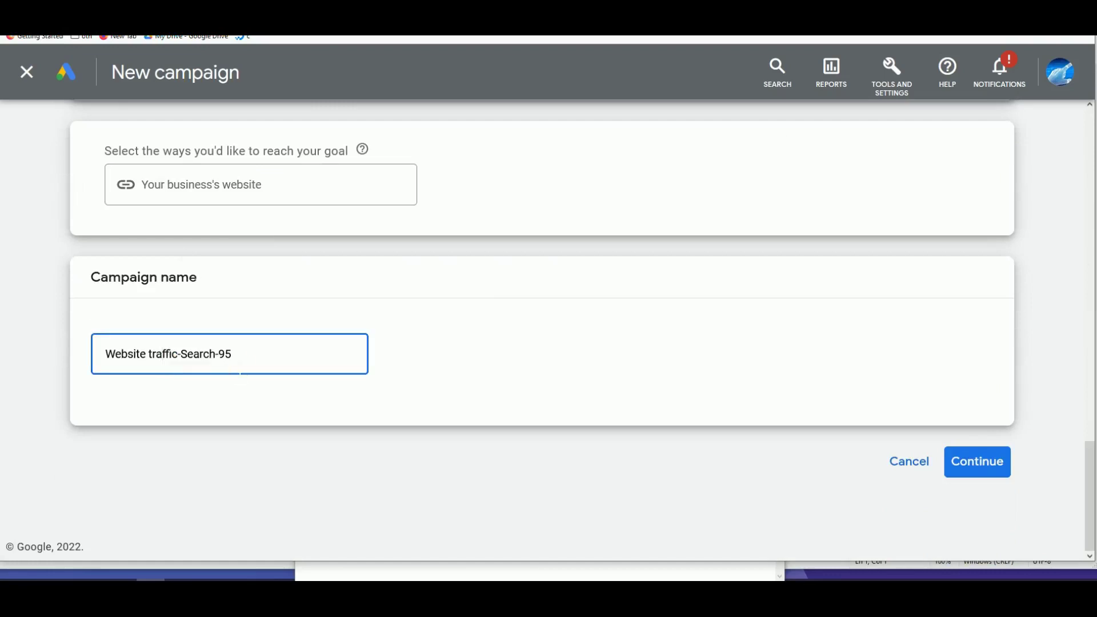
triple_click(156, 353)
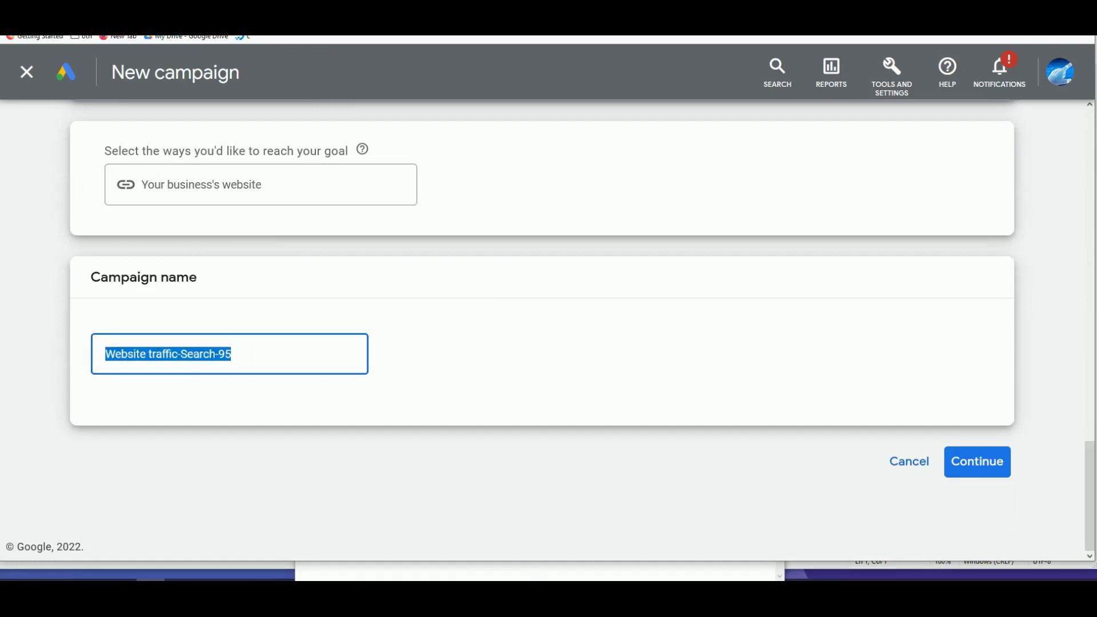
type("Hyli")
key("BackSpace")
key("BackSpace")
type("per")
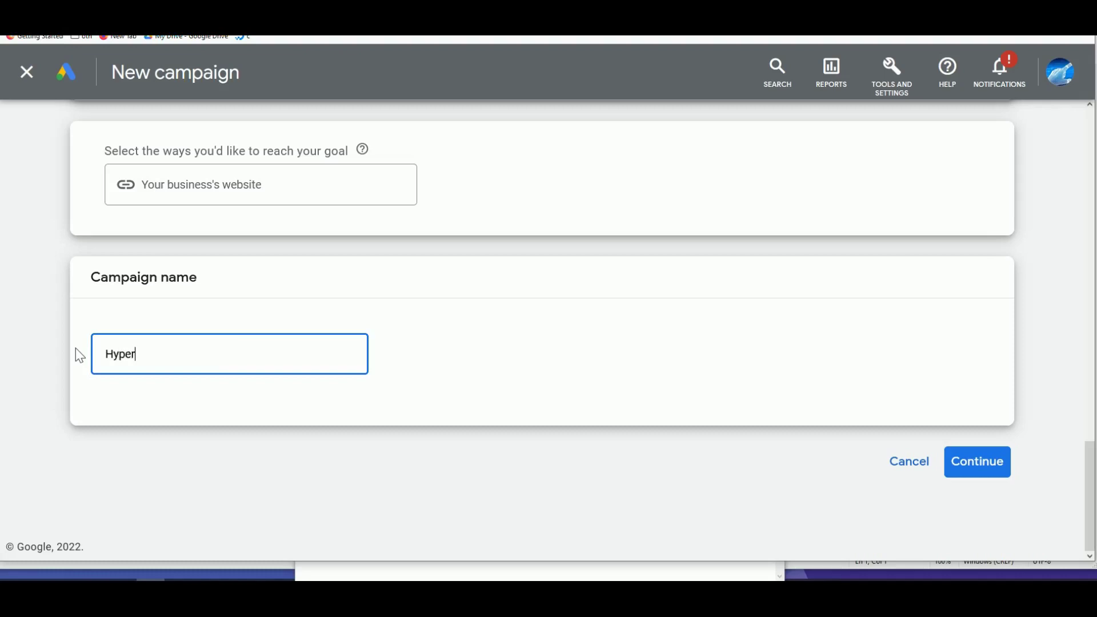
type("bolic")
left_click(987, 478)
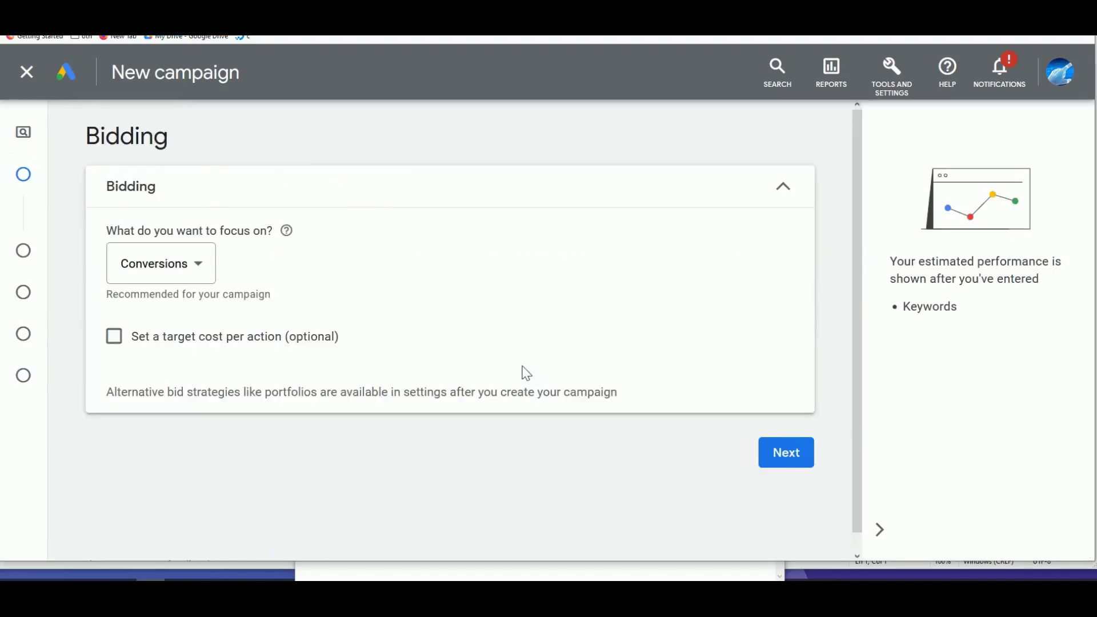
Step: Set the bidding focus to Clicks with a maximum CPC bid limit of SGD 0.25
left_click(203, 269)
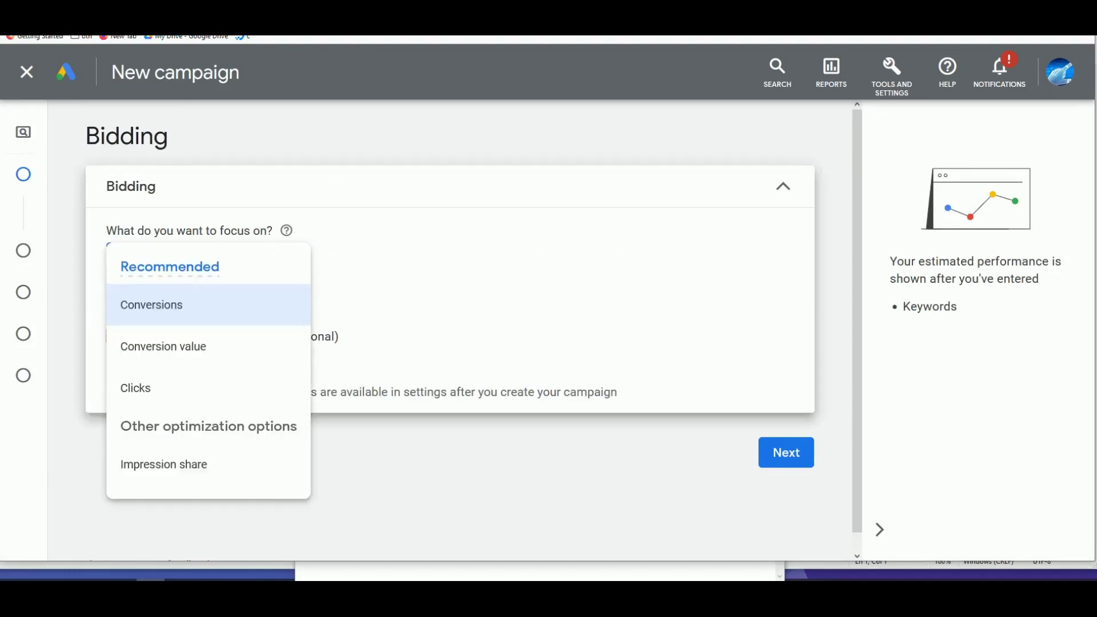
left_click(159, 389)
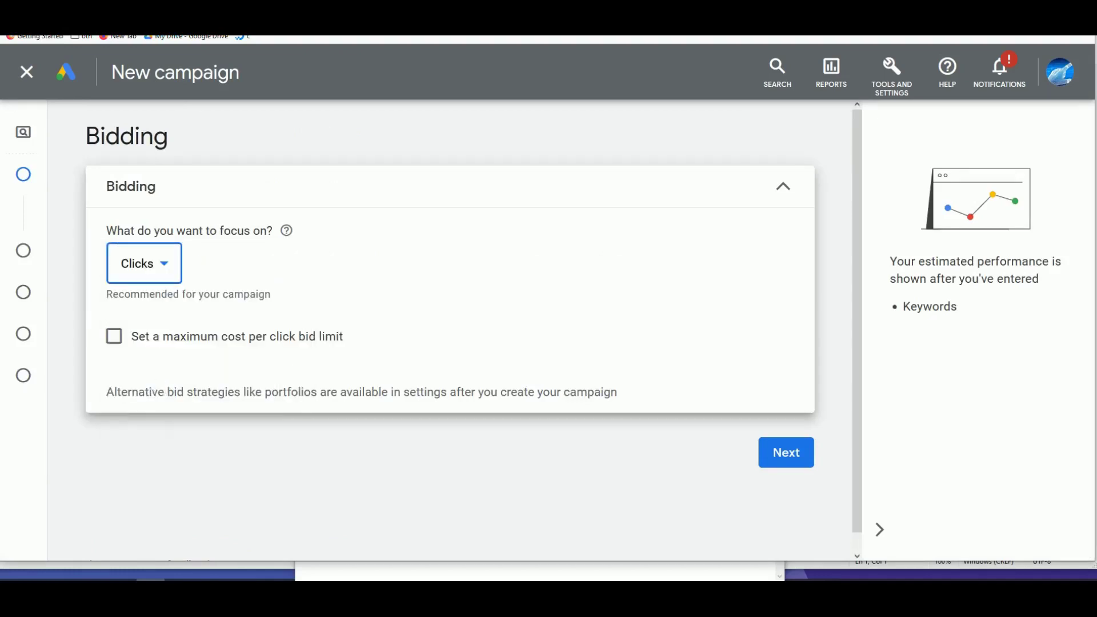
left_click(157, 343)
left_click(189, 406)
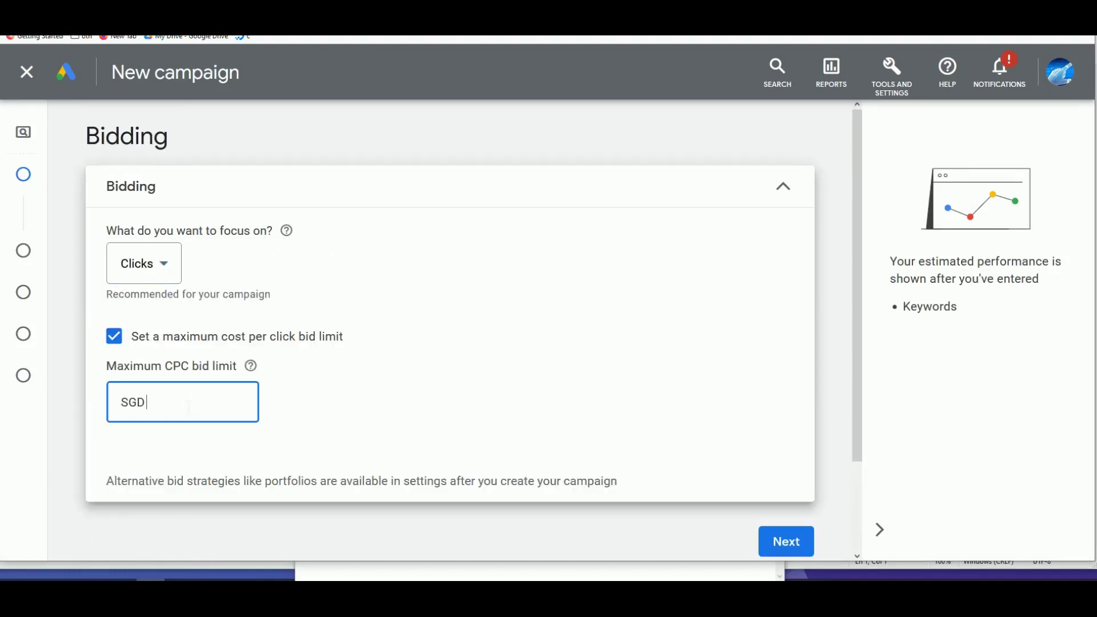
type("0")
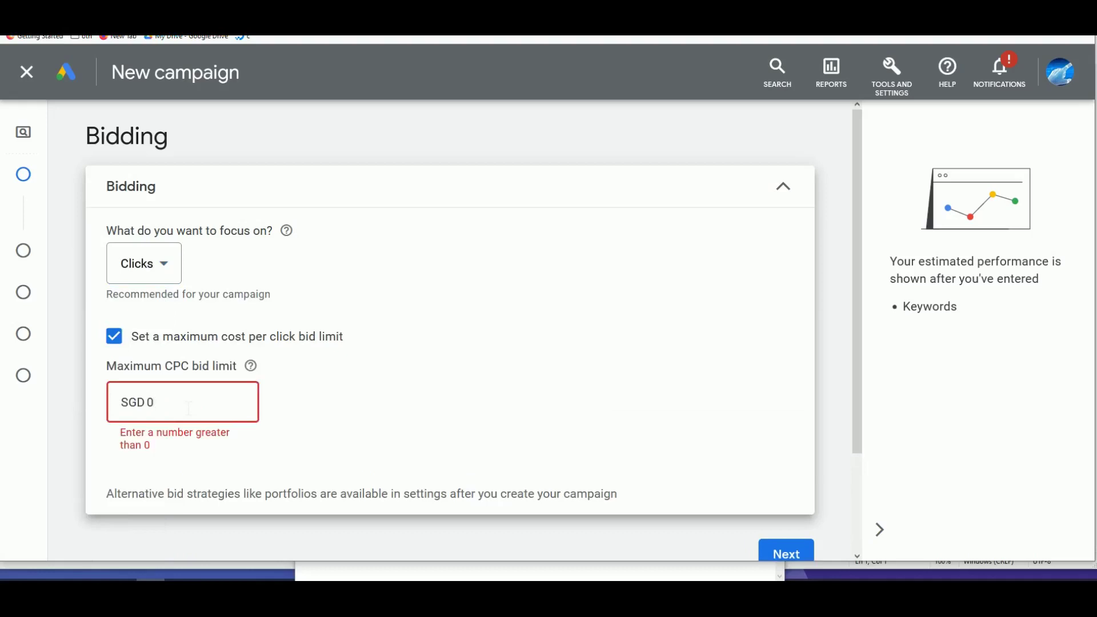
type(".25")
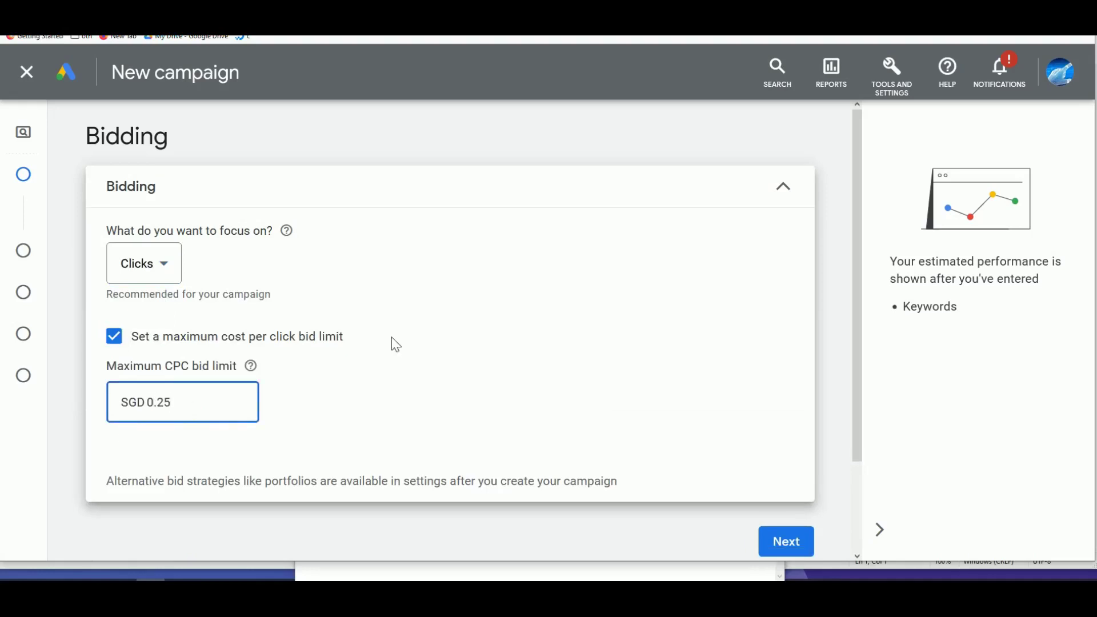
left_click(397, 344)
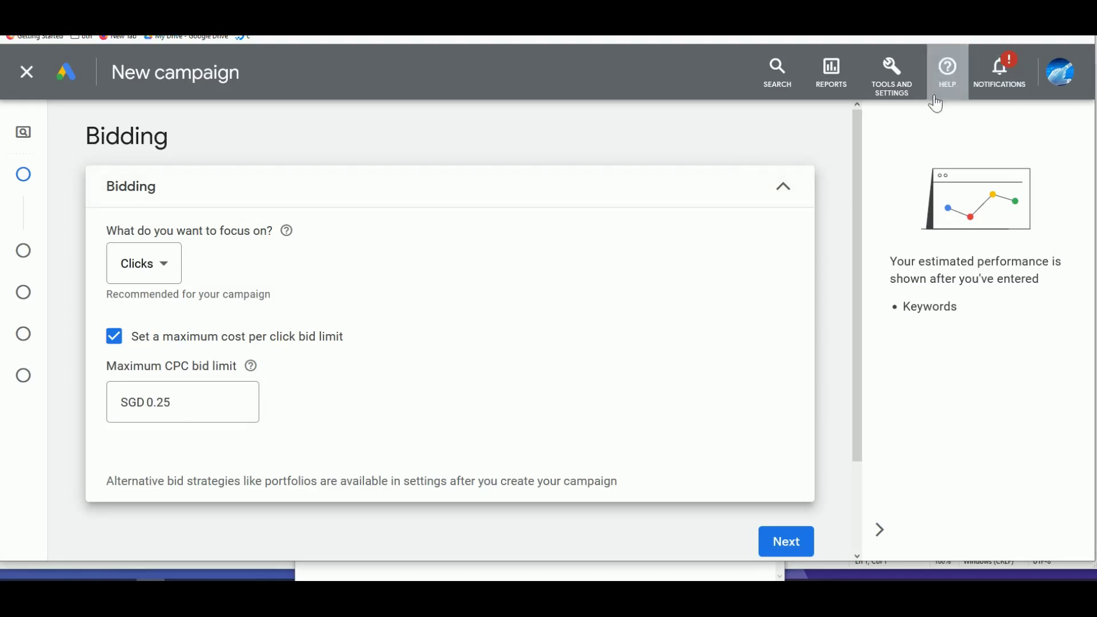
Step: Open Keyword Planner and start discovering new keywords
left_click(902, 93)
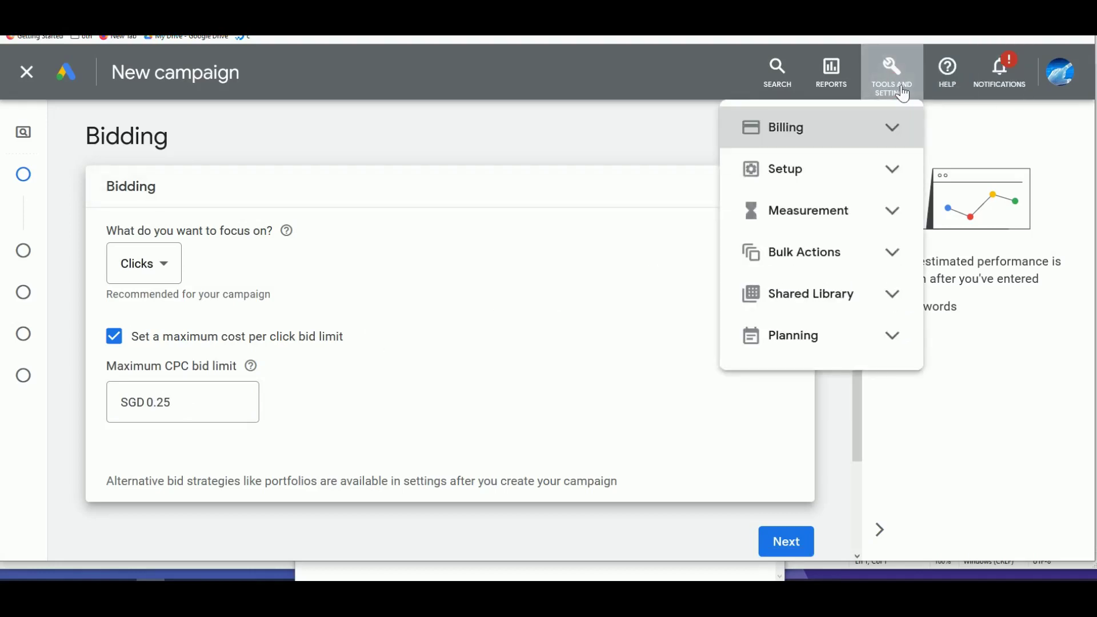
left_click(869, 338)
left_click(808, 393)
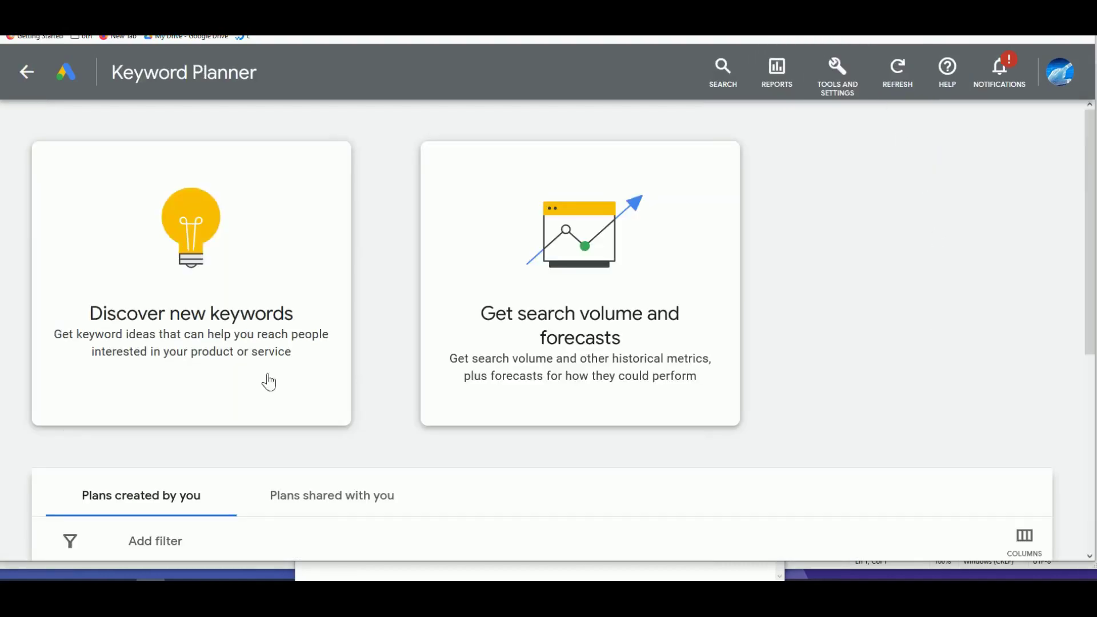
left_click(221, 333)
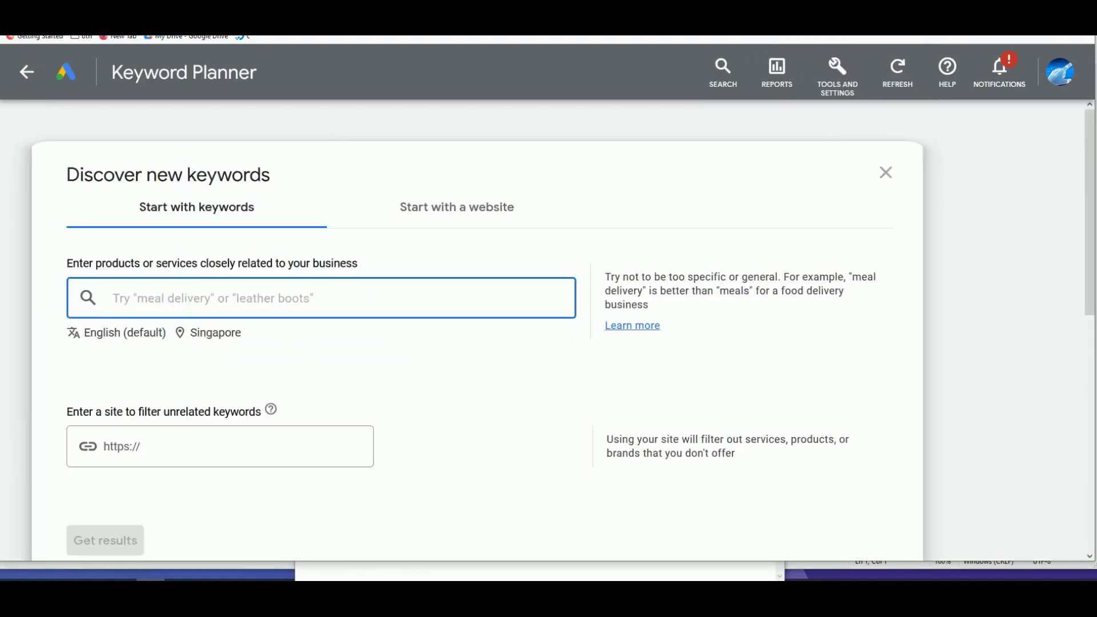
Step: Replace Singapore with United States as the targeted location for the keyword search and save it
left_click(212, 335)
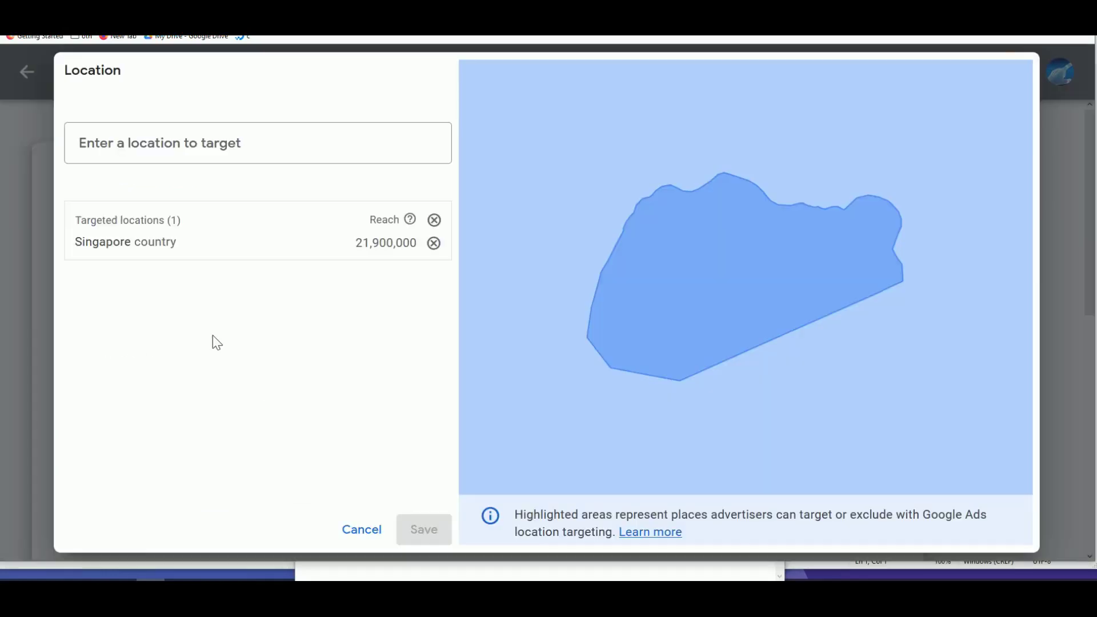
left_click(434, 219)
left_click(238, 160)
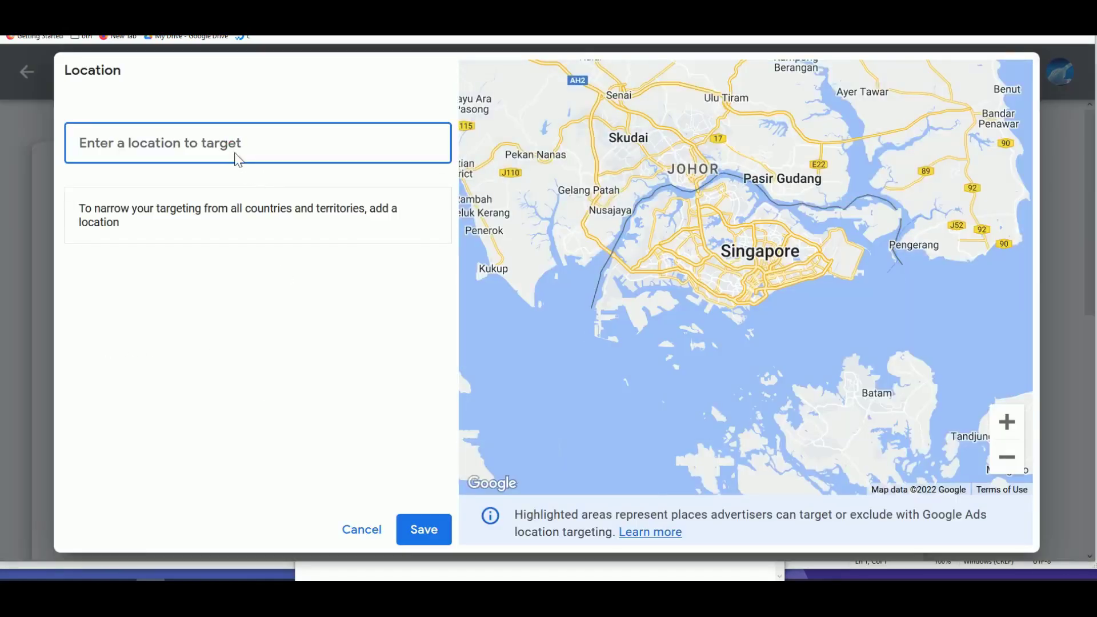
type("united states")
key("Return")
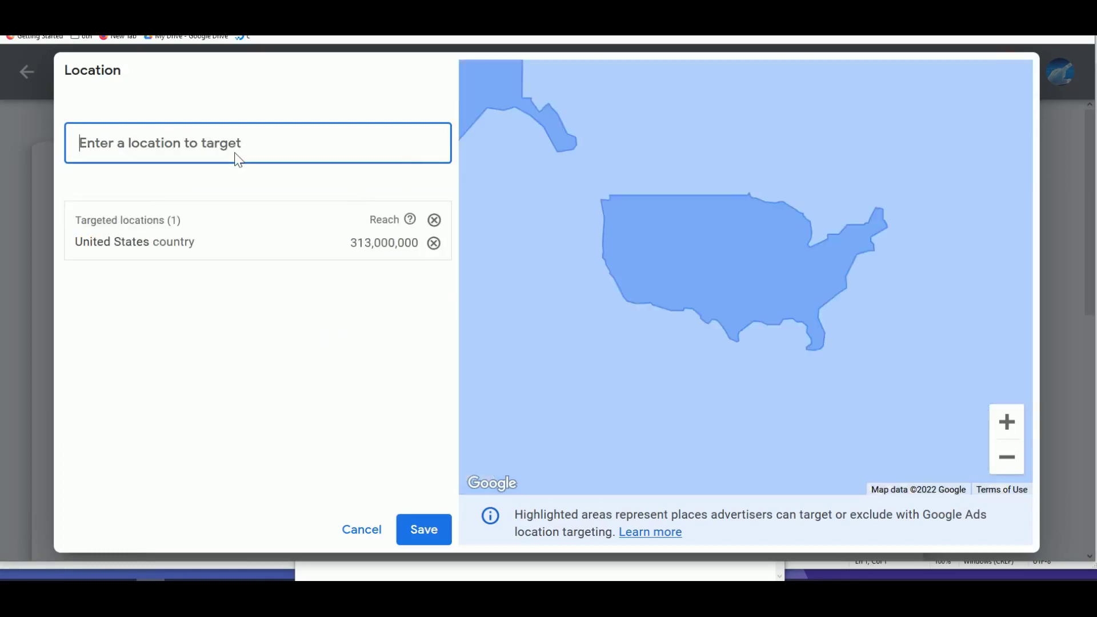
left_click(421, 528)
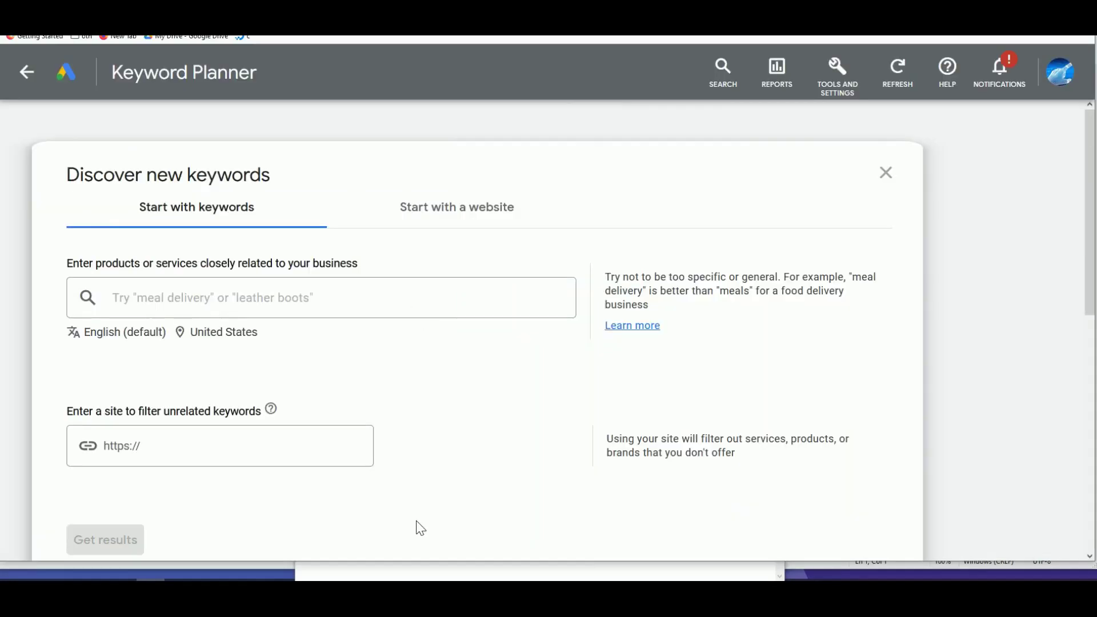
Step: Get keyword ideas for "hyperbolic stretching"
left_click(237, 301)
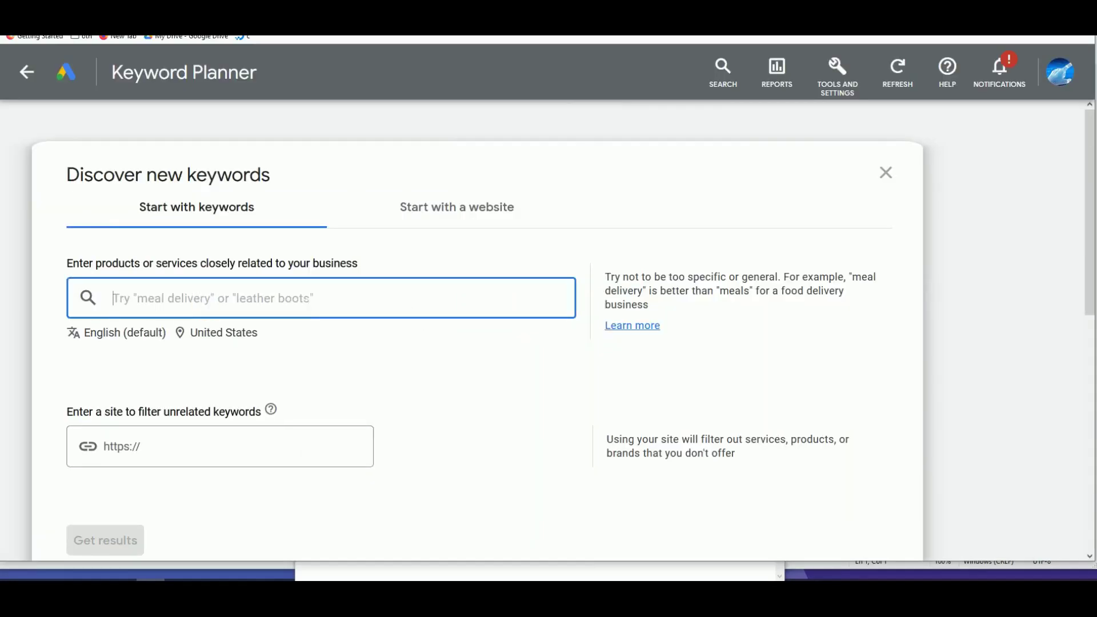
type("hyperb")
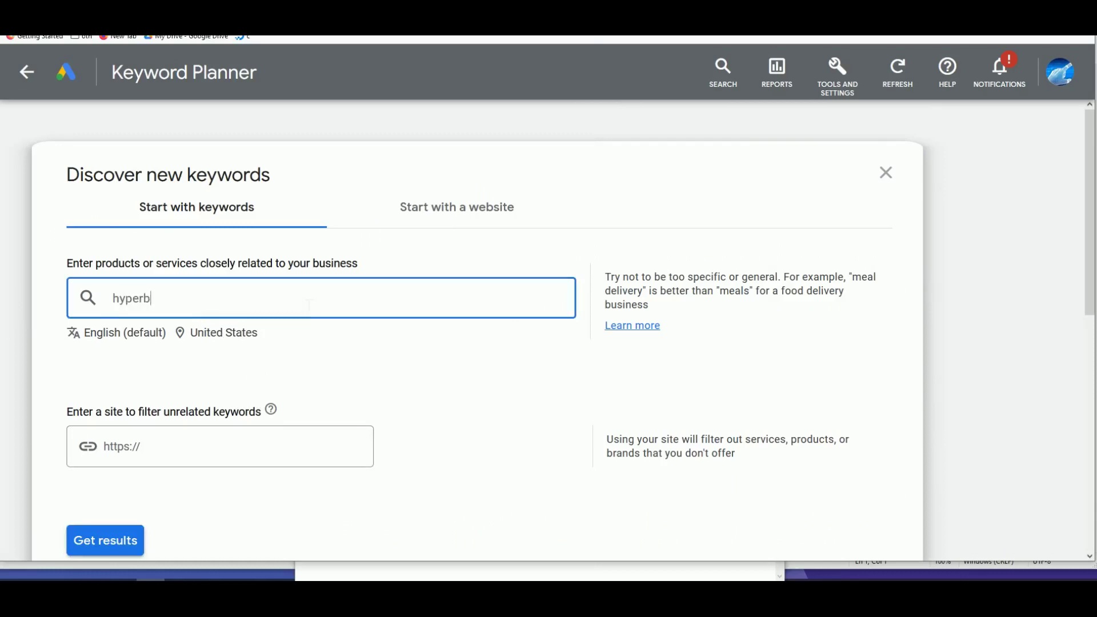
type("olic stretching")
key("Return")
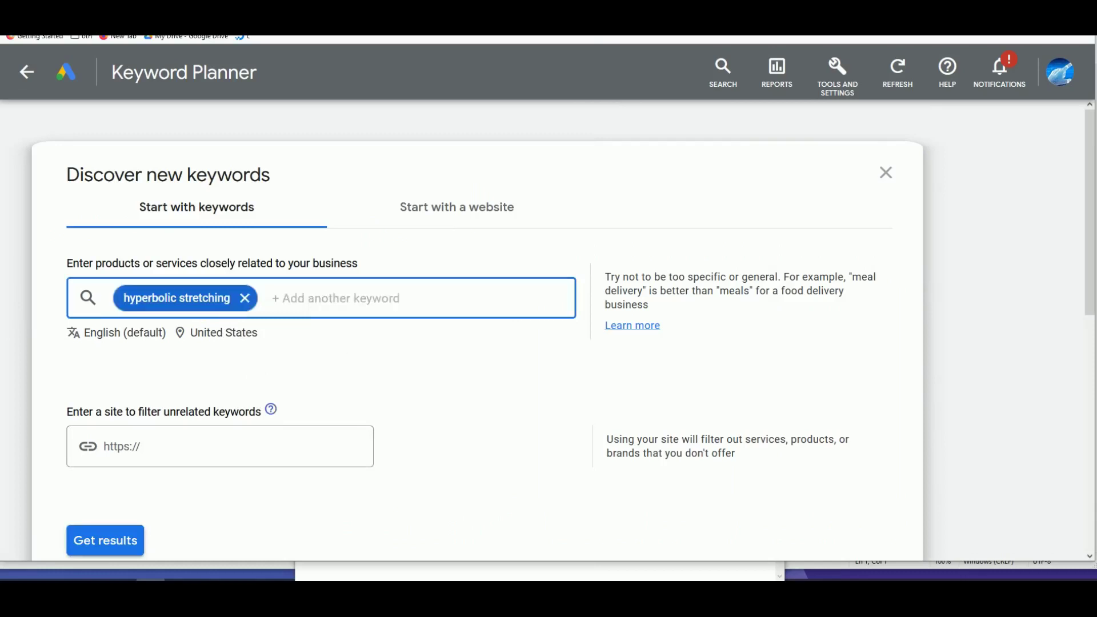
left_click(134, 538)
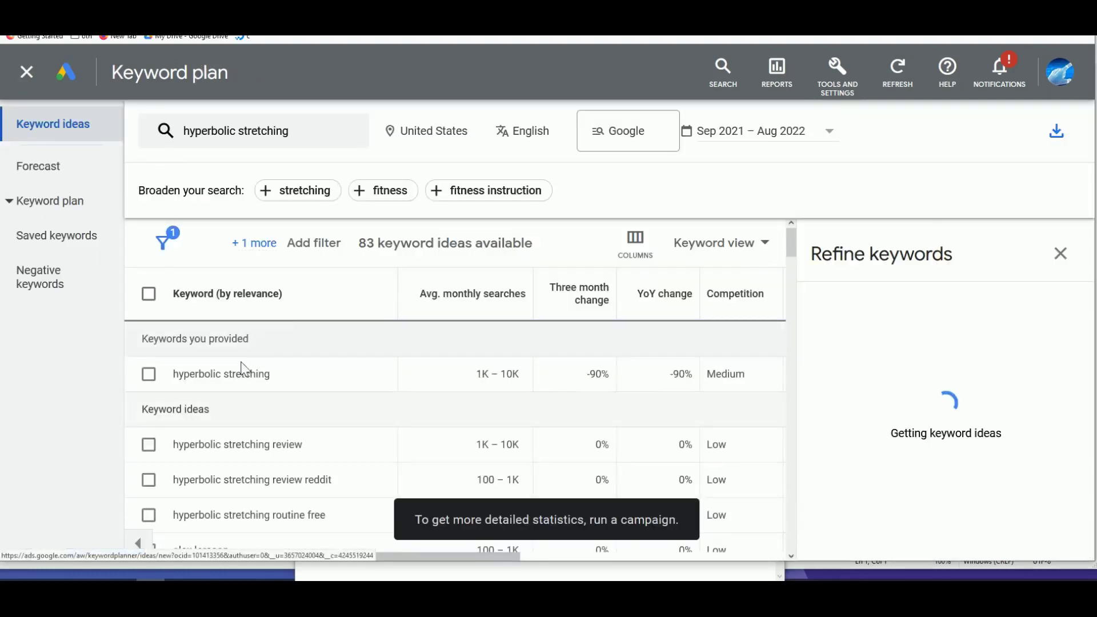
Step: Examine the average monthly searches for "hyperbolic stretching" and the related keyword ideas such as its review and free variants
left_click_drag(476, 374, 512, 374)
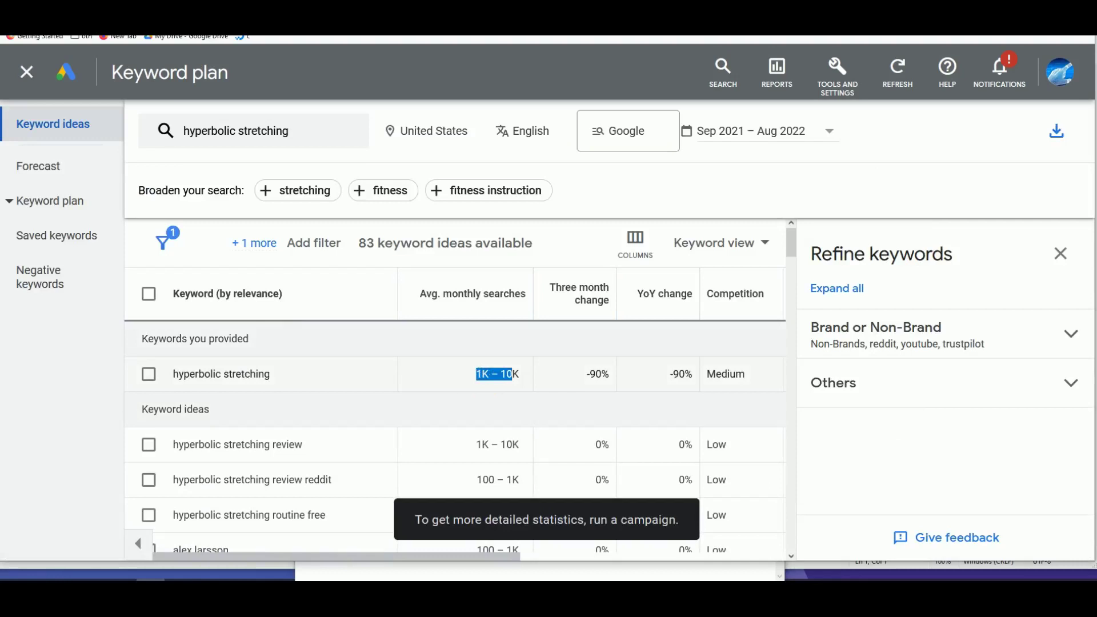
left_click(511, 374)
scroll(401, 403, "down", 1)
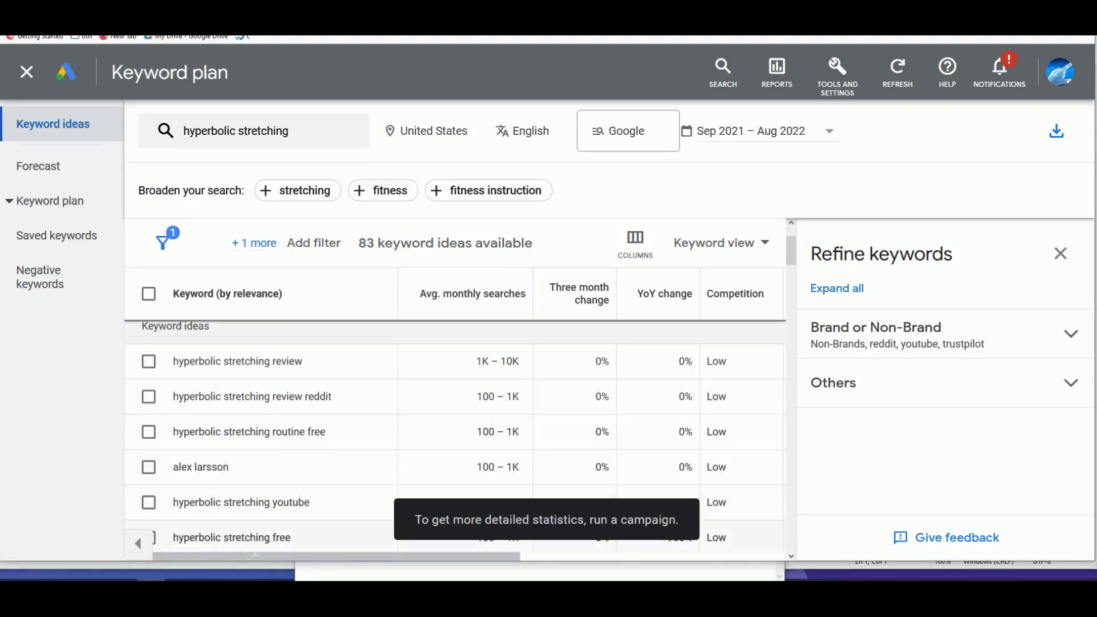
left_click_drag(241, 537, 279, 537)
double_click(282, 537)
scroll(275, 529, "up", 2)
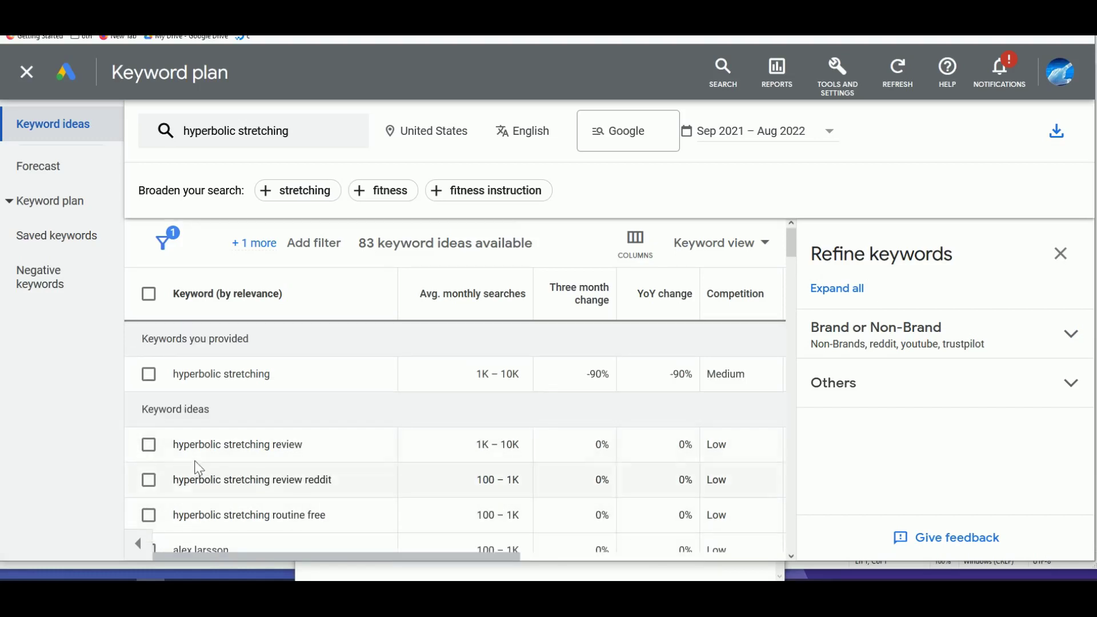
left_click_drag(194, 444, 263, 445)
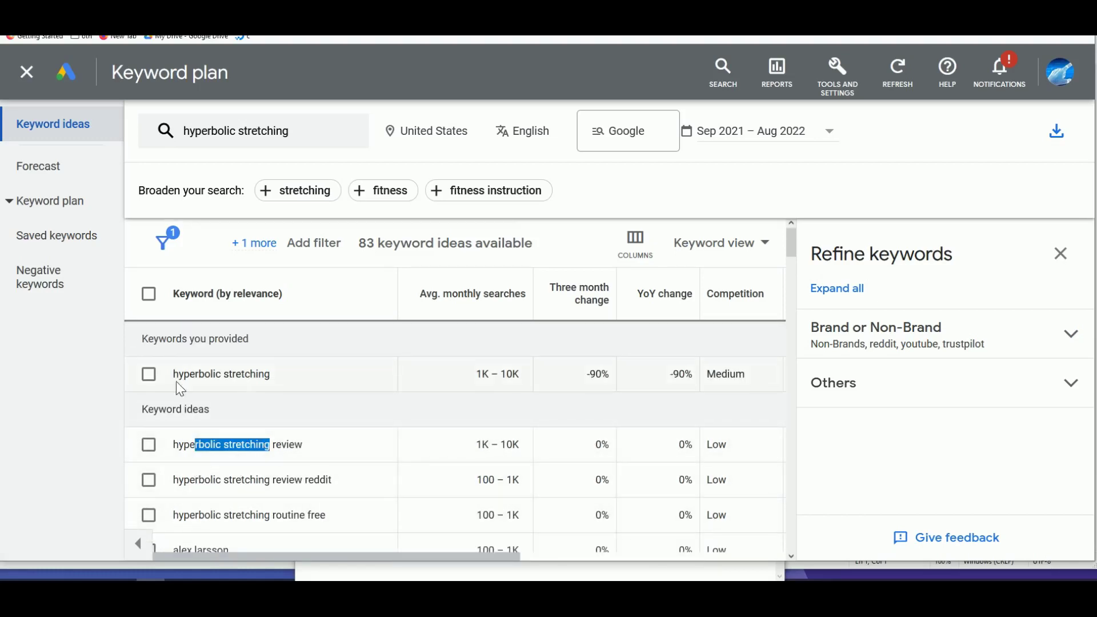
left_click_drag(172, 374, 264, 374)
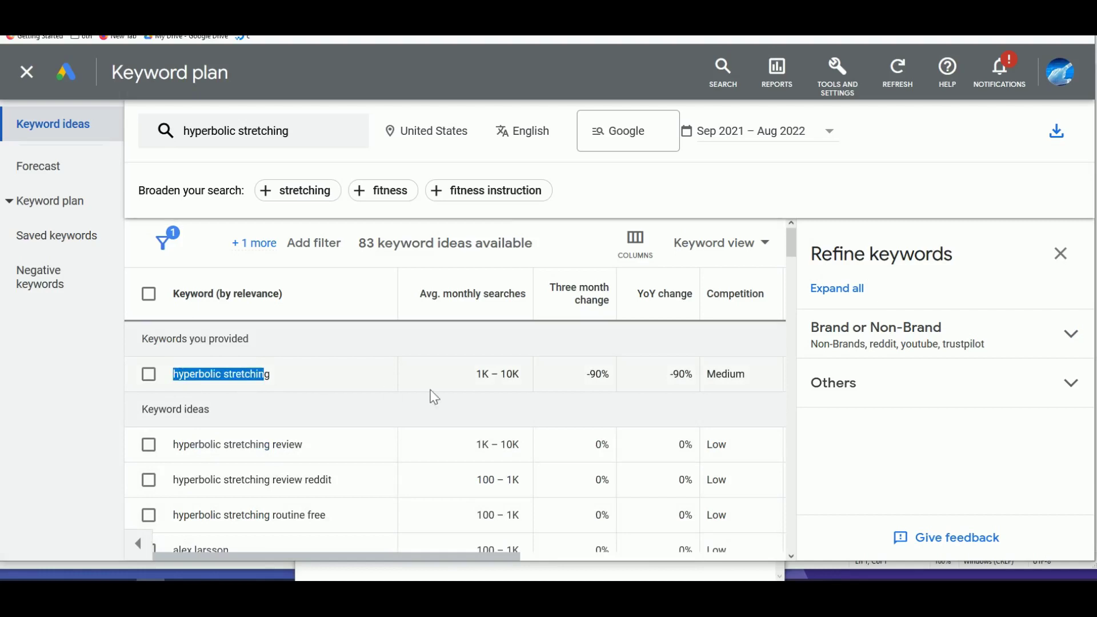
left_click(461, 388)
left_click_drag(475, 374, 519, 374)
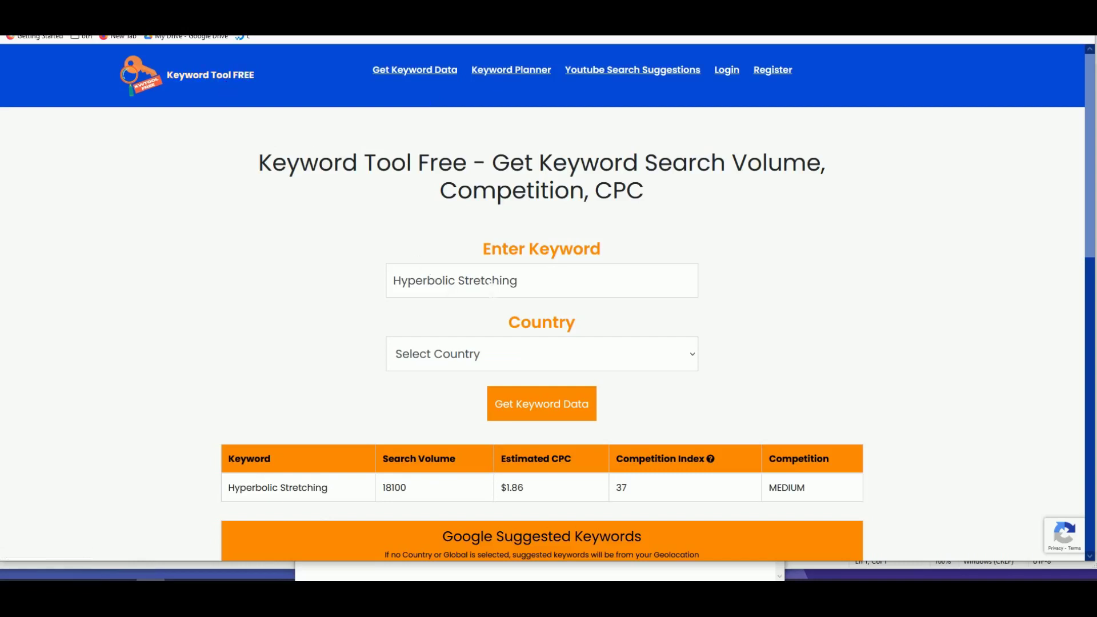
Step: In Keyword Tool Free, examine the search volume for Hyperbolic Stretching and the Google Suggested Keywords below it
double_click(395, 487)
left_click(405, 488)
double_click(405, 489)
left_click(428, 494)
triple_click(303, 487)
double_click(395, 487)
left_click(308, 394)
scroll(305, 211, "down", 2)
scroll(305, 211, "up", 1)
scroll(305, 210, "down", 3)
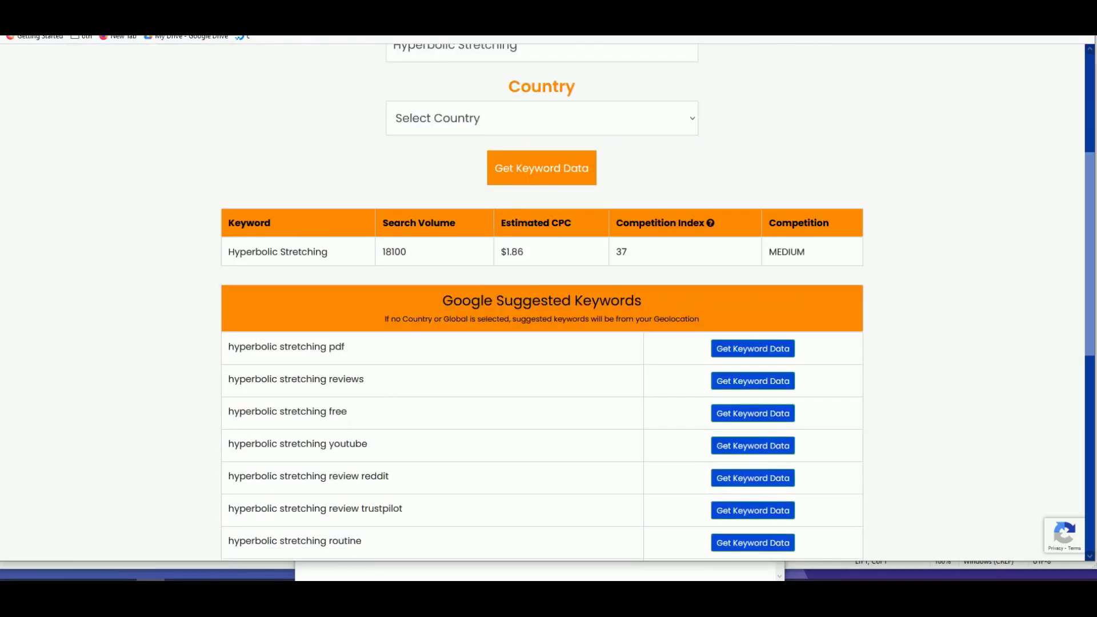
Step: Examine the suggested keywords such as "hyperbolic stretching reviews" and "hyperbolic stretching free" as candidates for the campaign
triple_click(280, 411)
triple_click(277, 392)
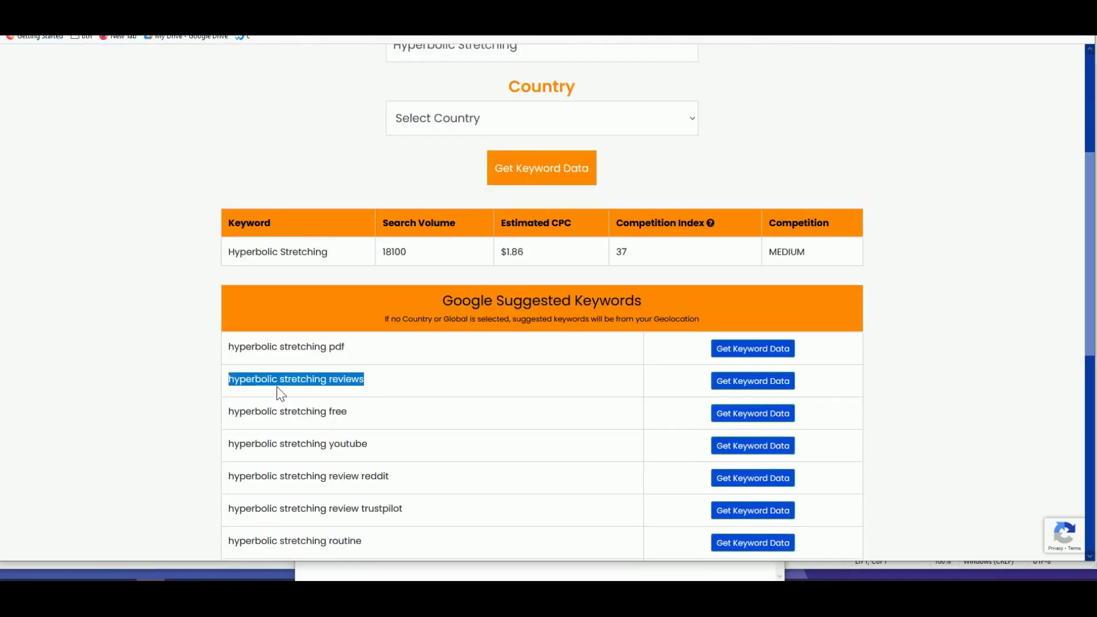
scroll(295, 402, "down", 1)
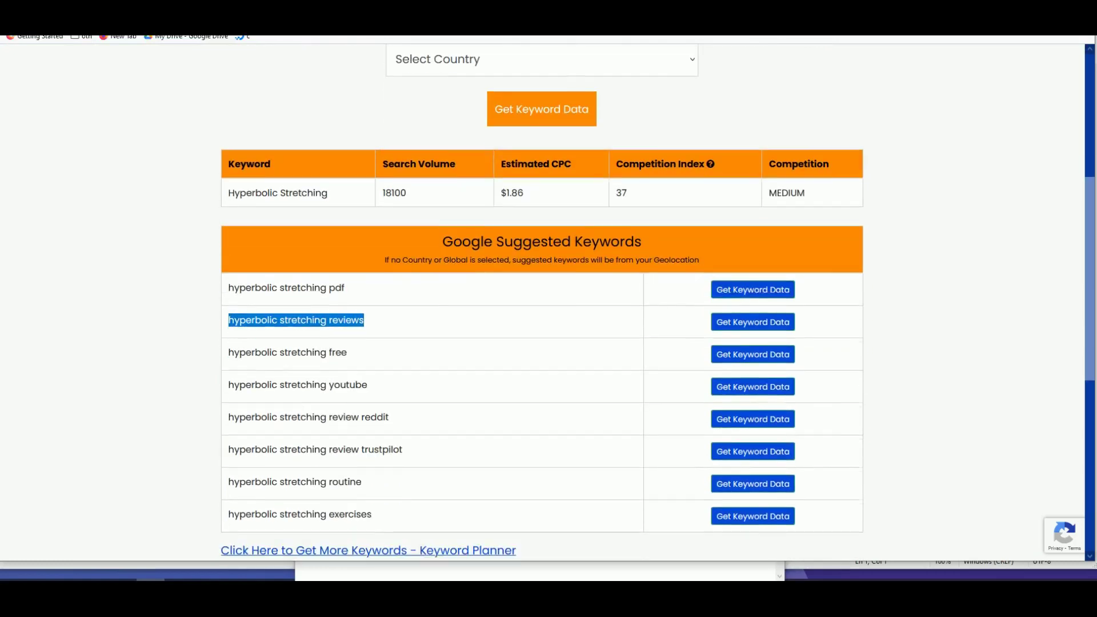
triple_click(295, 402)
scroll(294, 403, "up", 5)
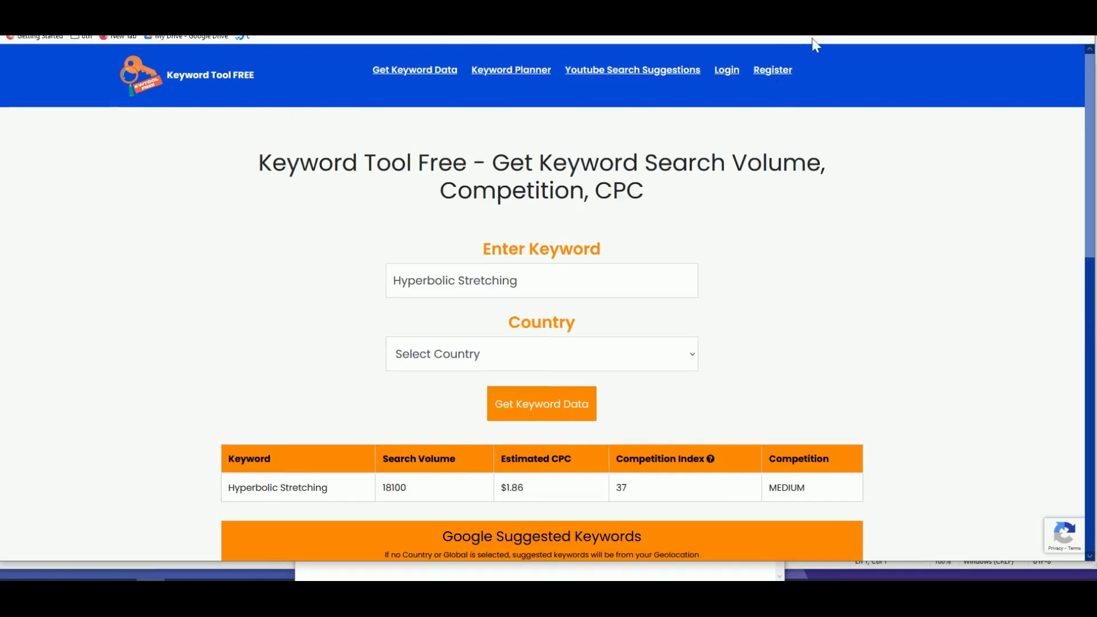
Step: Return to the new Google Ads campaign, set its maximum CPC bid limit to SGD 0.50 and continue to the campaign settings
key("ctrl+Tab")
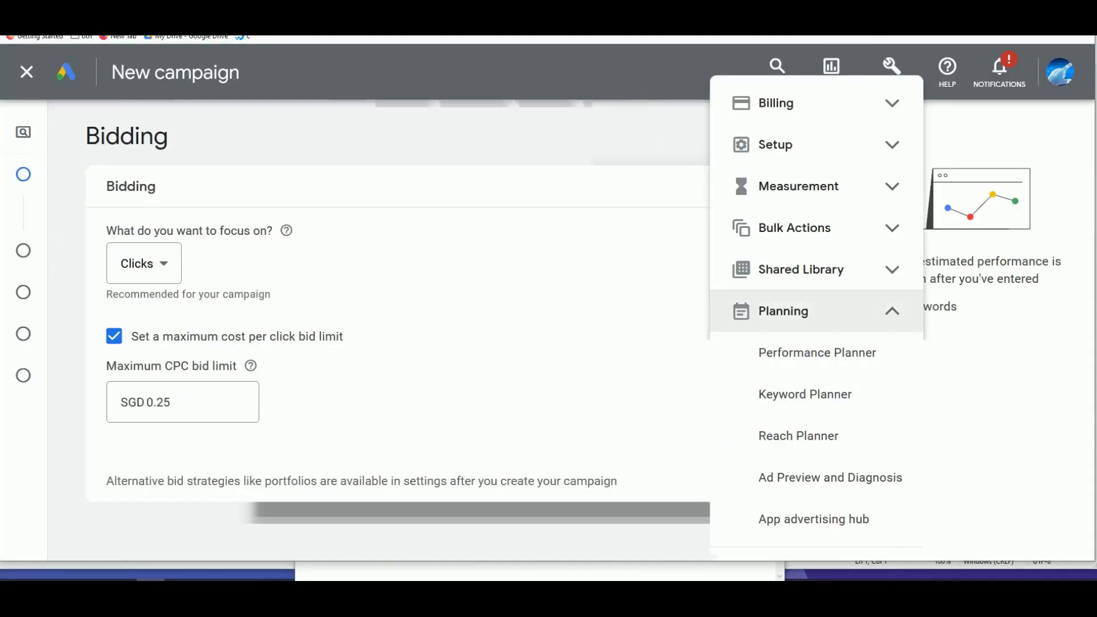
left_click(196, 416)
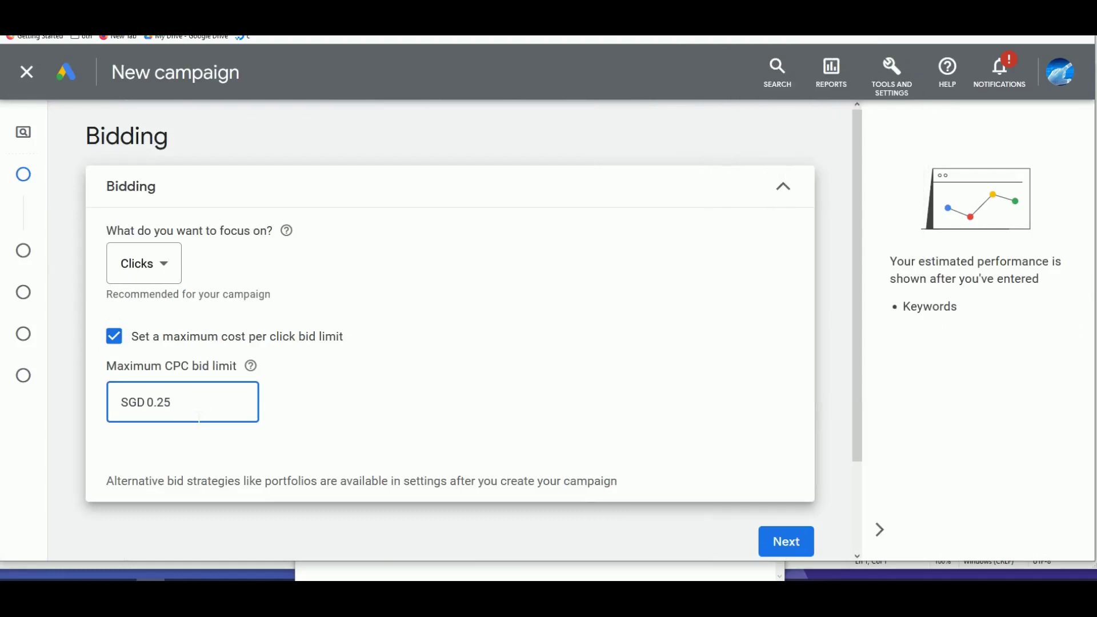
key("shift+Left")
key("shift+Left")
type("50")
left_click(440, 407)
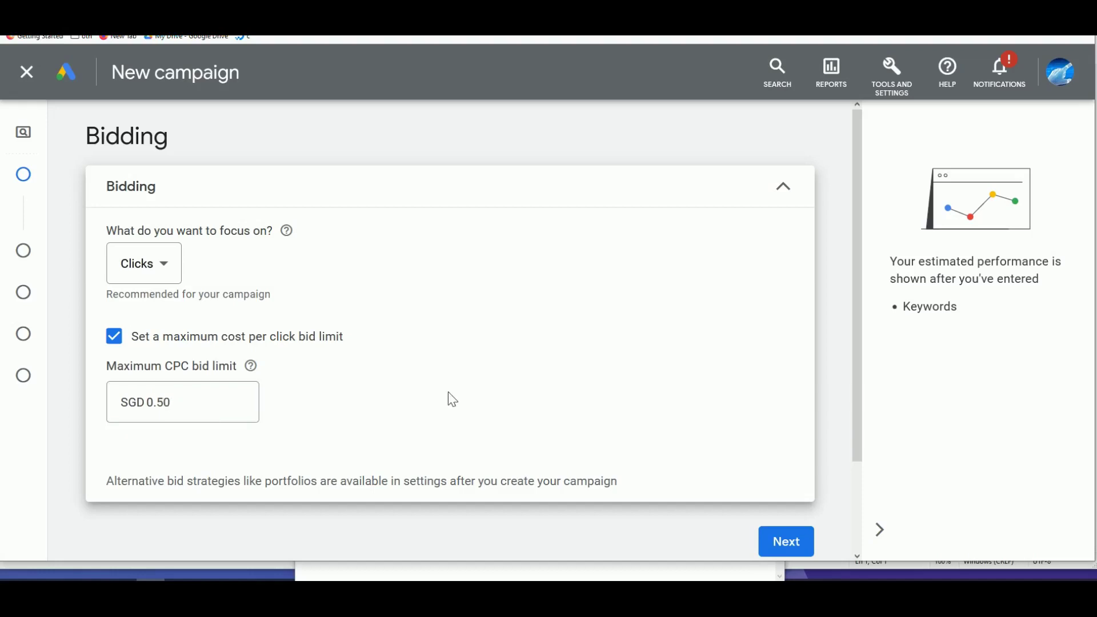
left_click(789, 539)
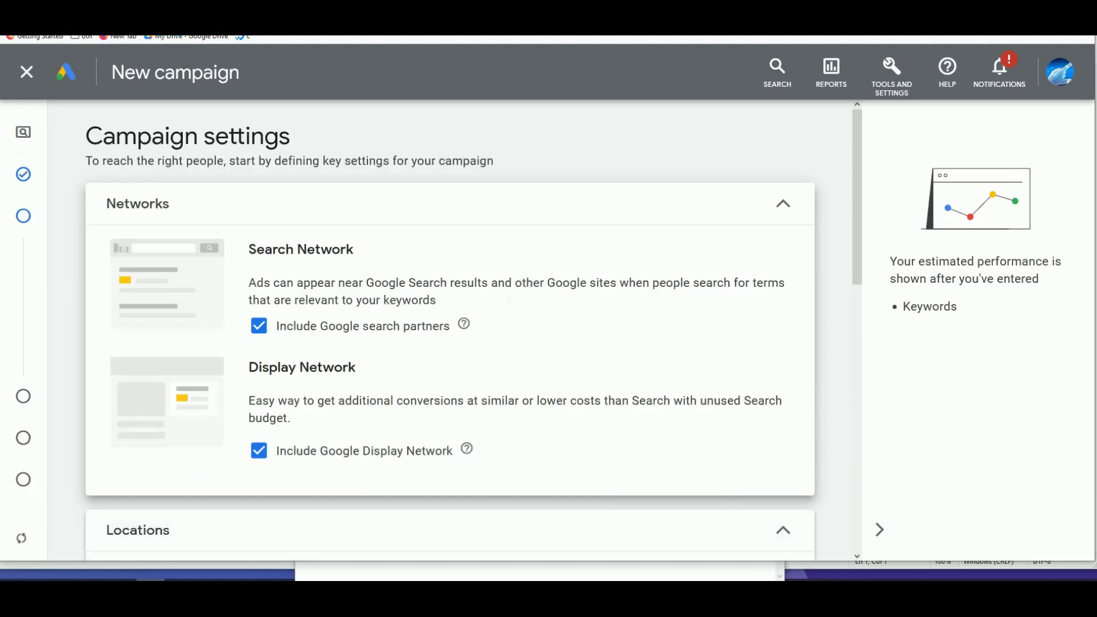
Step: Exclude both Google search partners and the Google Display Network from the campaign's networks
left_click(346, 324)
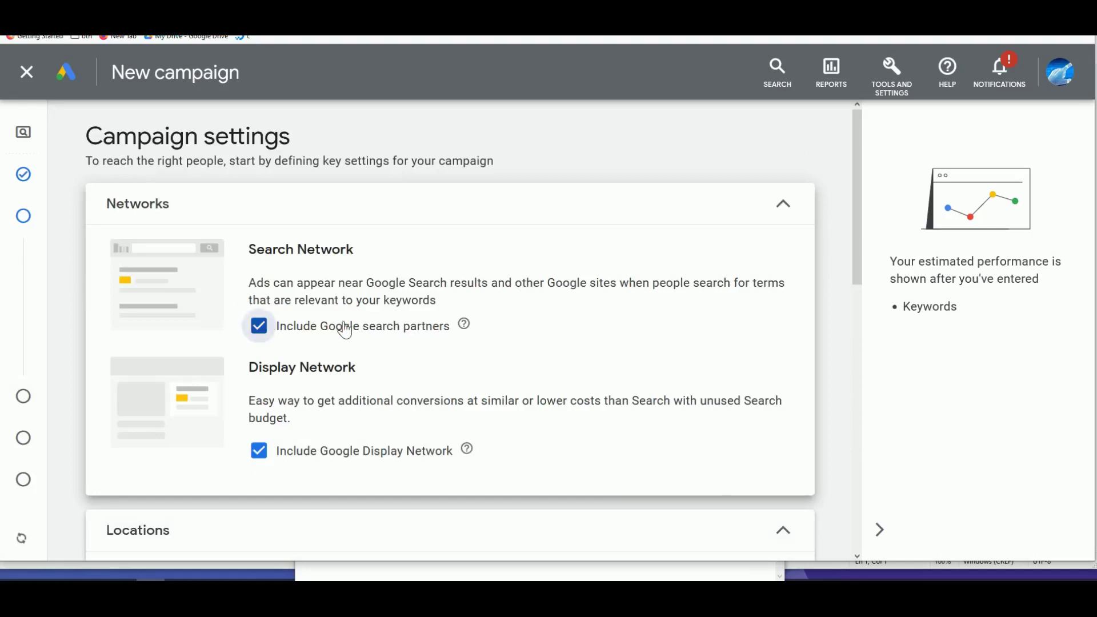
left_click(261, 454)
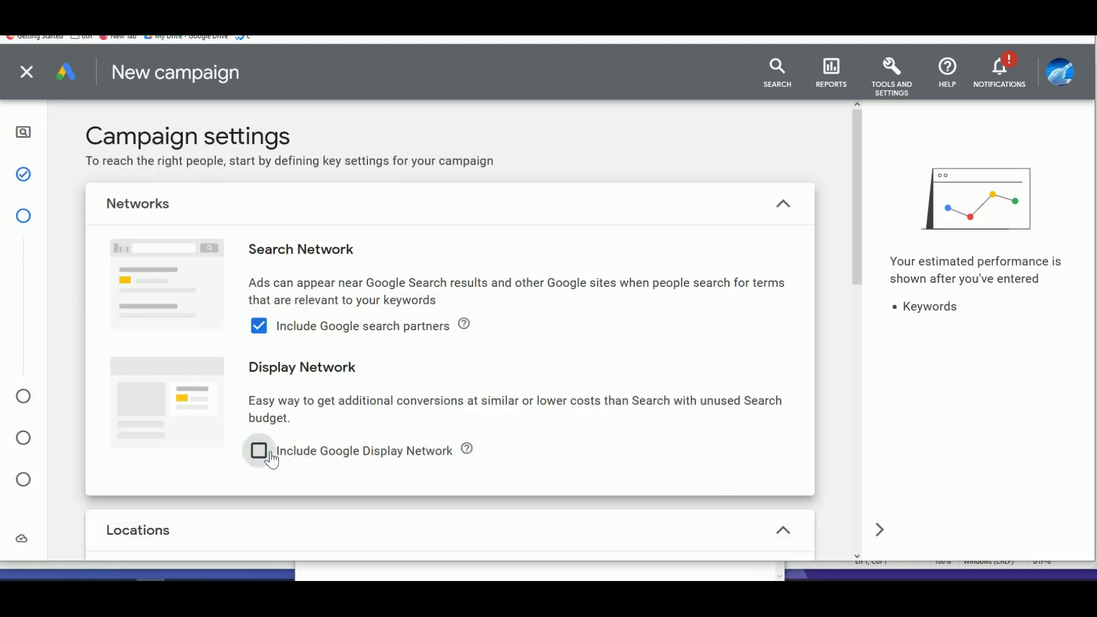
left_click(260, 327)
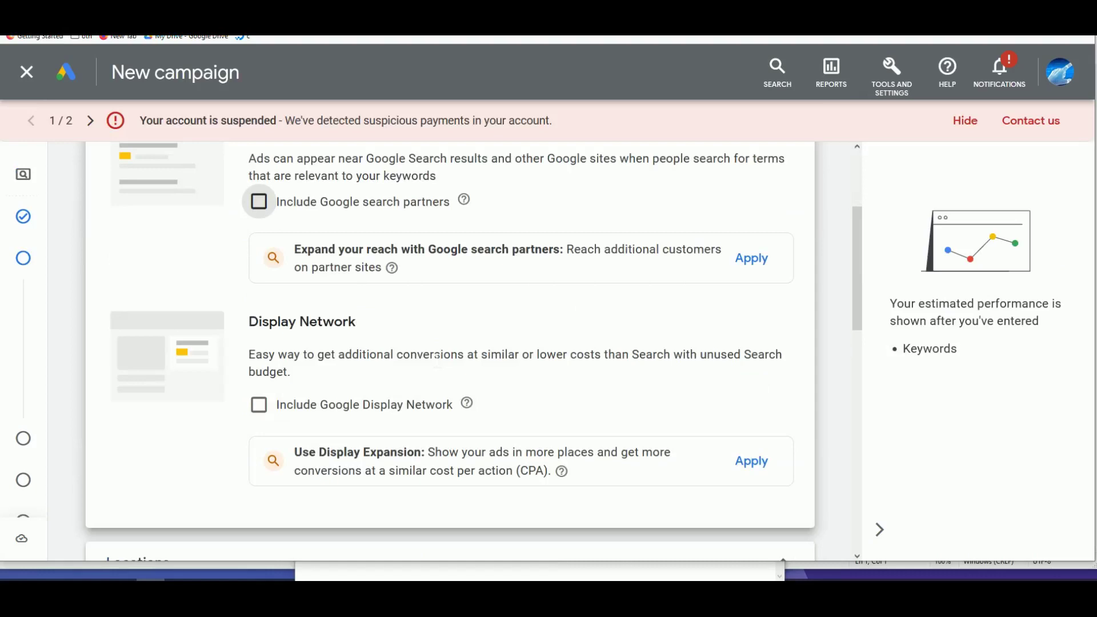
Step: Target the United States instead of all countries and territories and continue to the campaign's keywords and ads
scroll(453, 323, "down", 6)
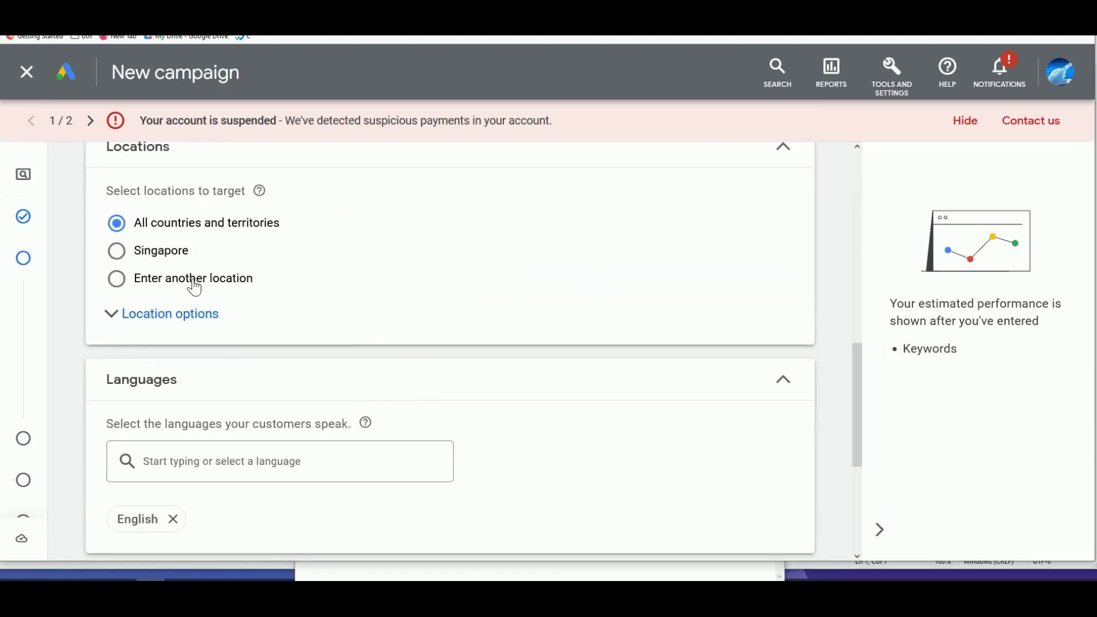
left_click(181, 246)
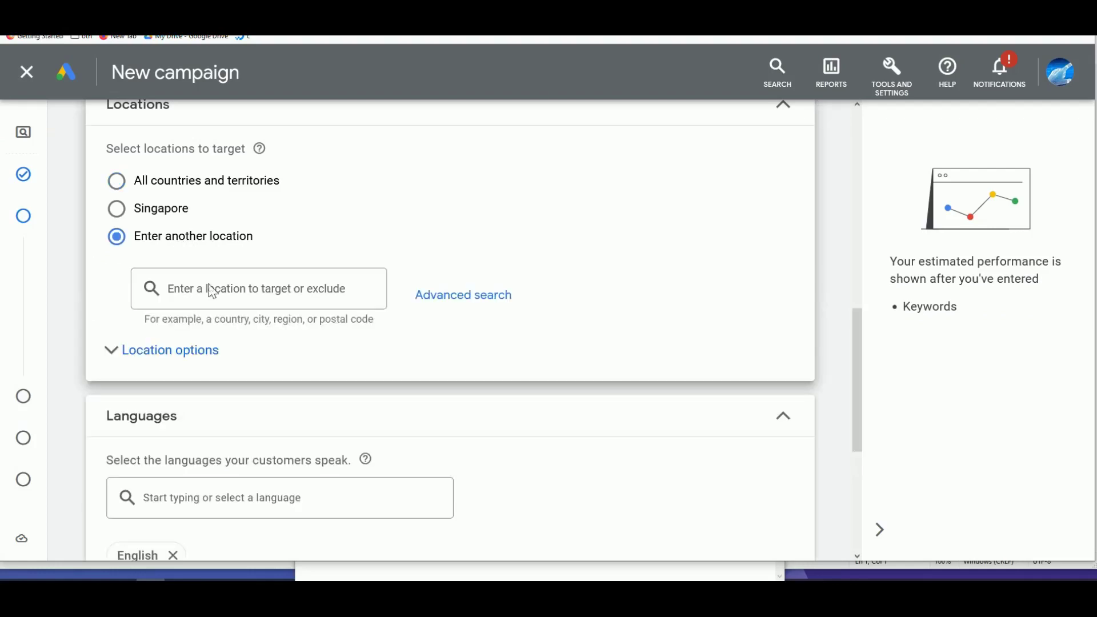
left_click(216, 289)
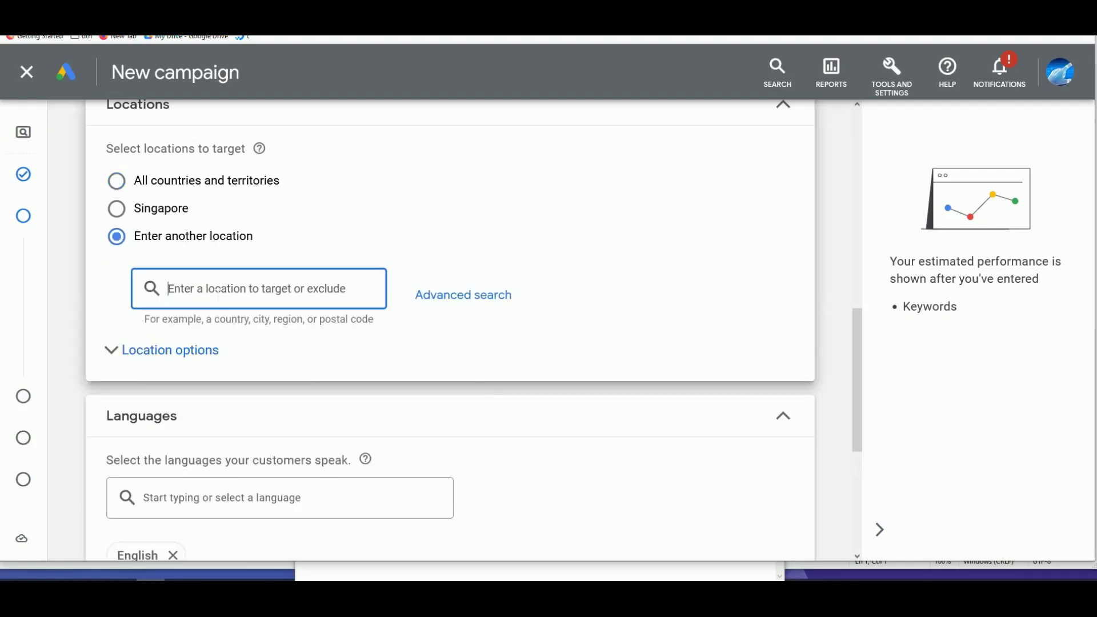
type("united stat")
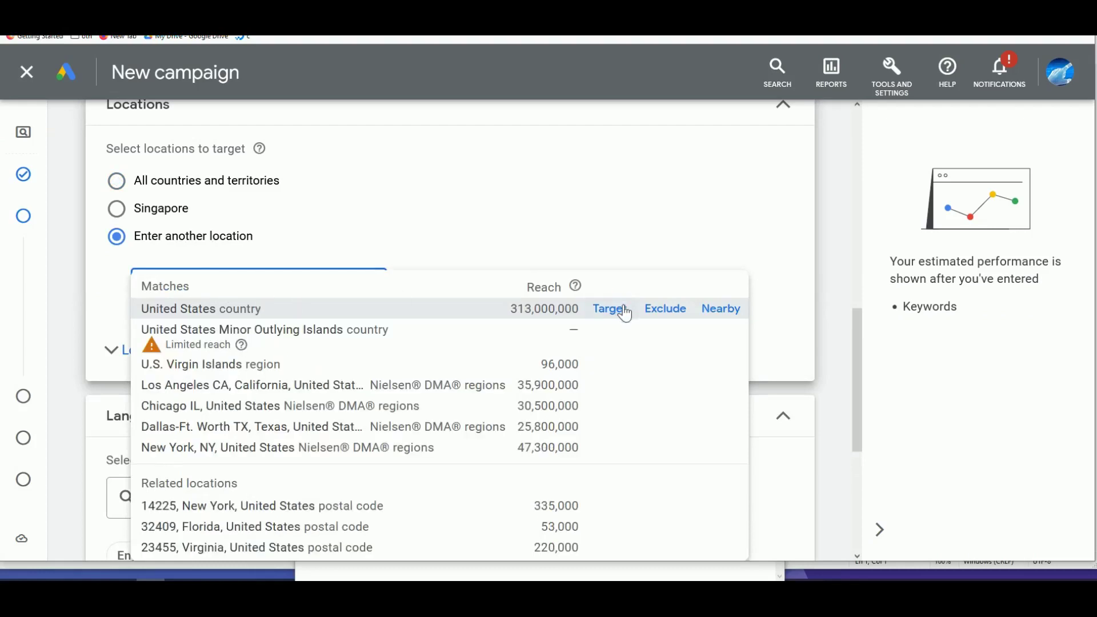
left_click(621, 308)
scroll(553, 279, "down", 6)
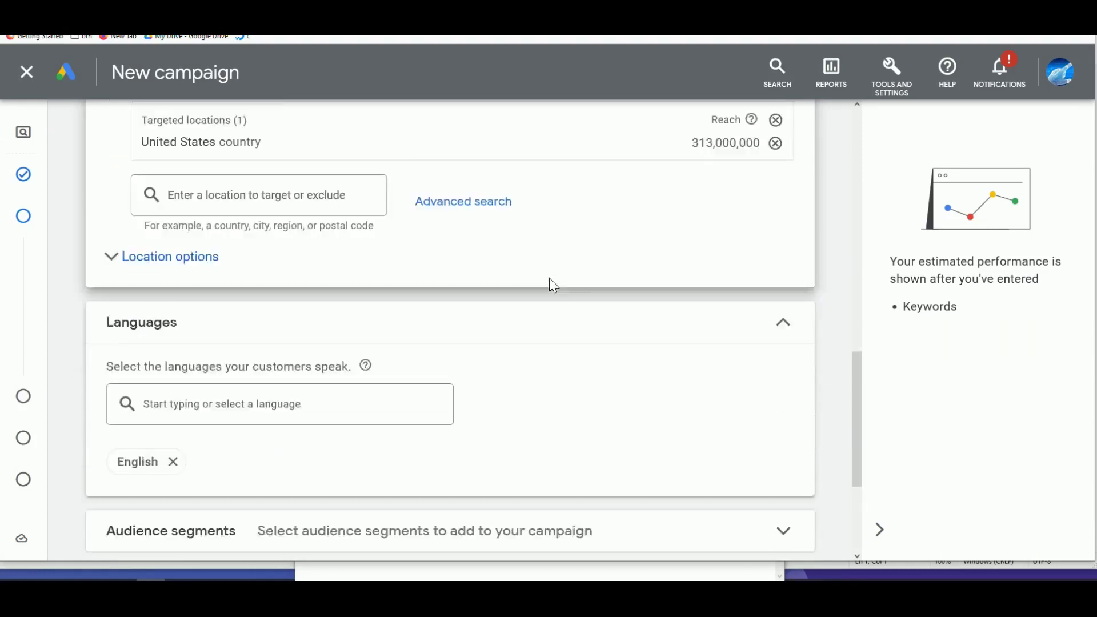
left_click(789, 441)
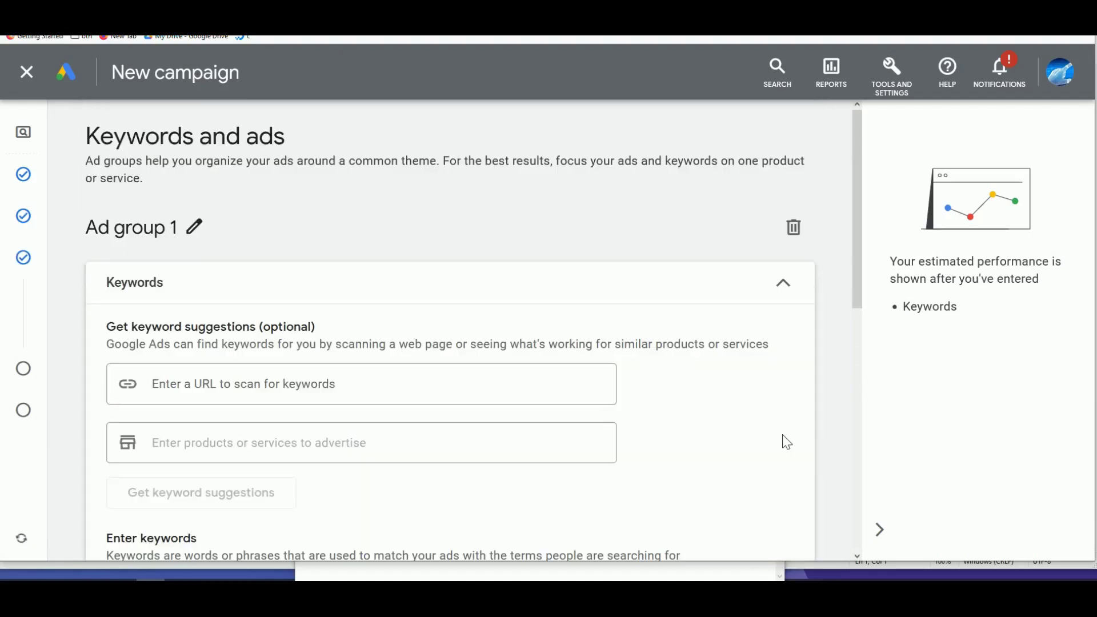
Step: Copy the keyword "hyperbolic stretching" from the keyword plan into Ad group 1's keyword list
scroll(286, 248, "down", 6)
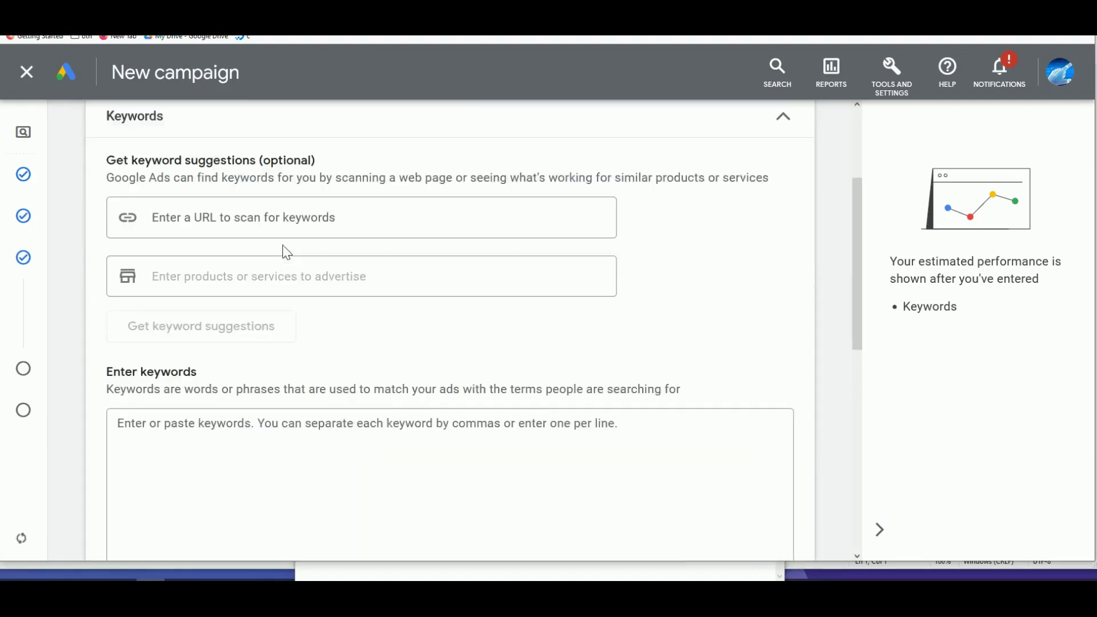
scroll(232, 286, "up", 7)
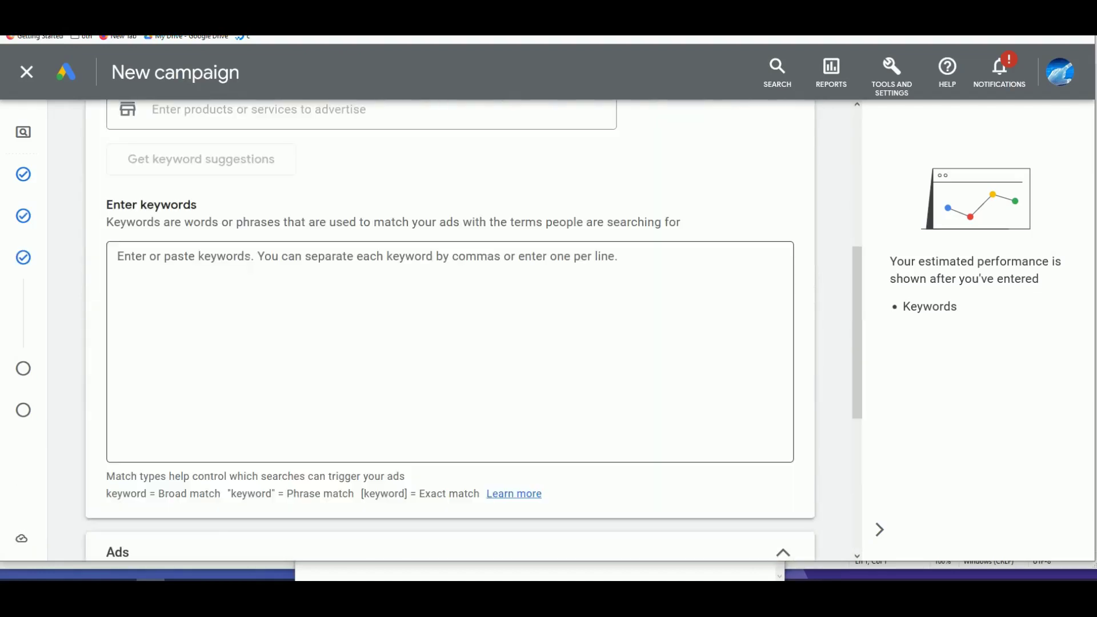
left_click(274, 296)
scroll(294, 299, "down", 1)
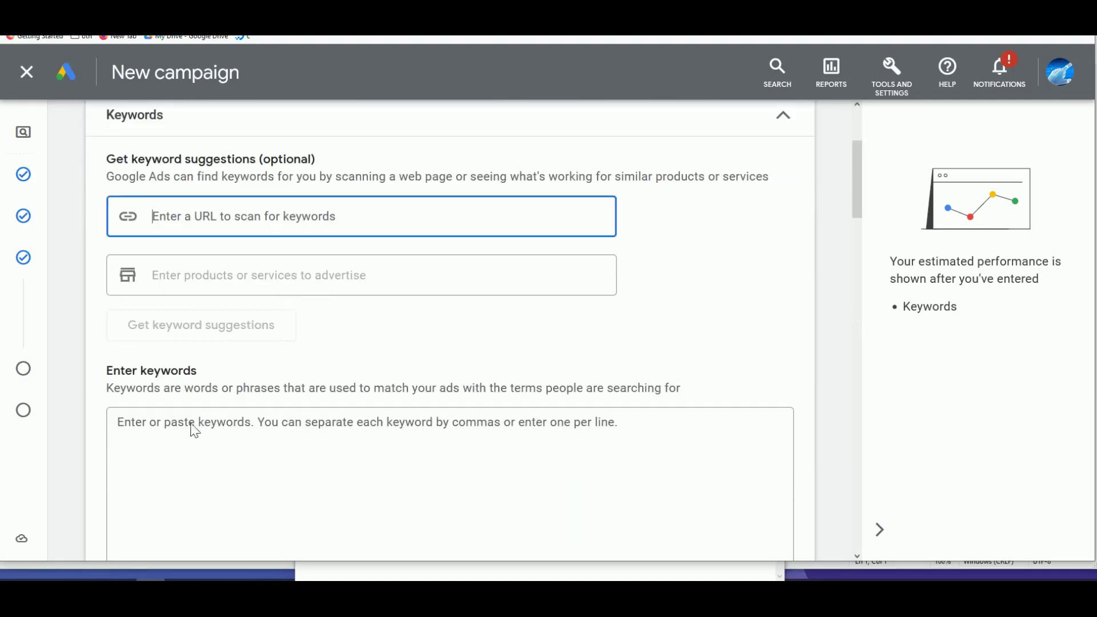
left_click(514, 463)
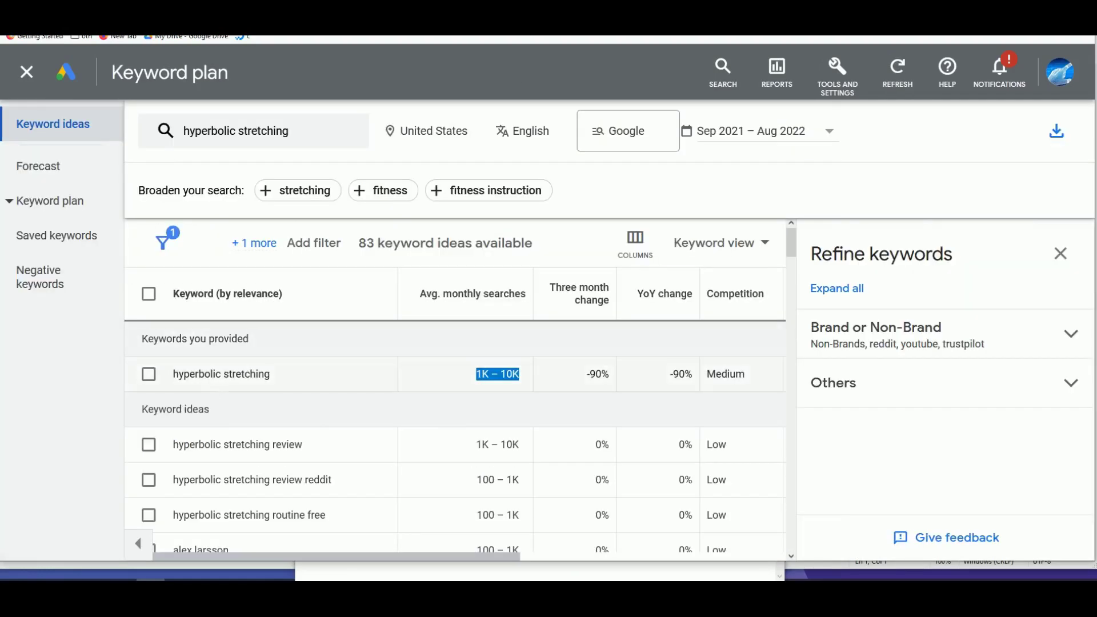
left_click_drag(173, 374, 271, 375)
right_click(213, 377)
left_click(231, 388)
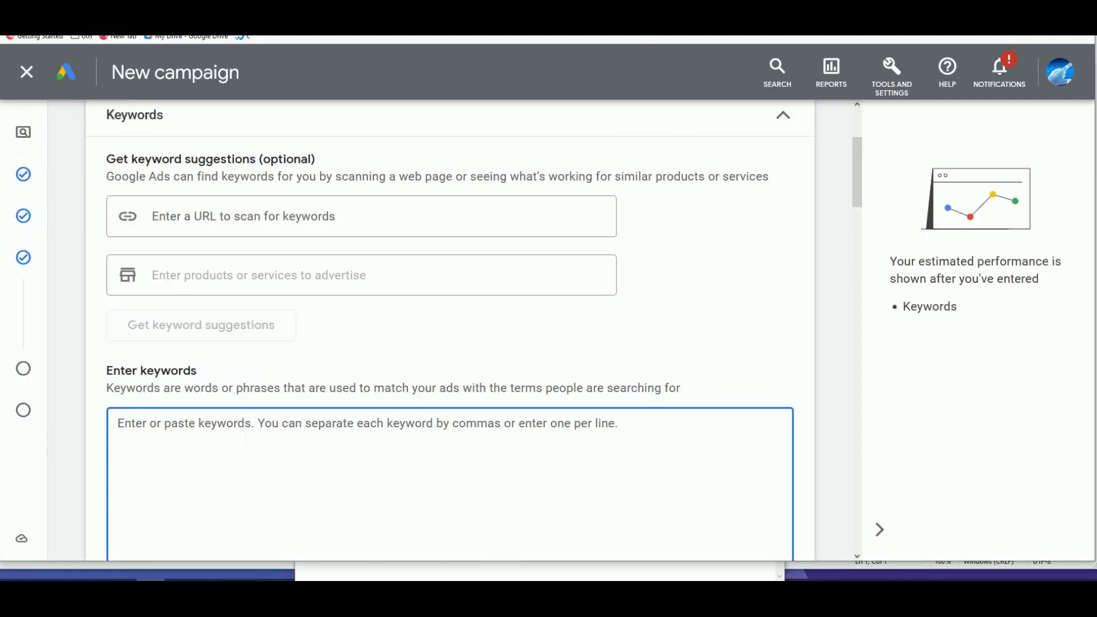
key("ctrl+v")
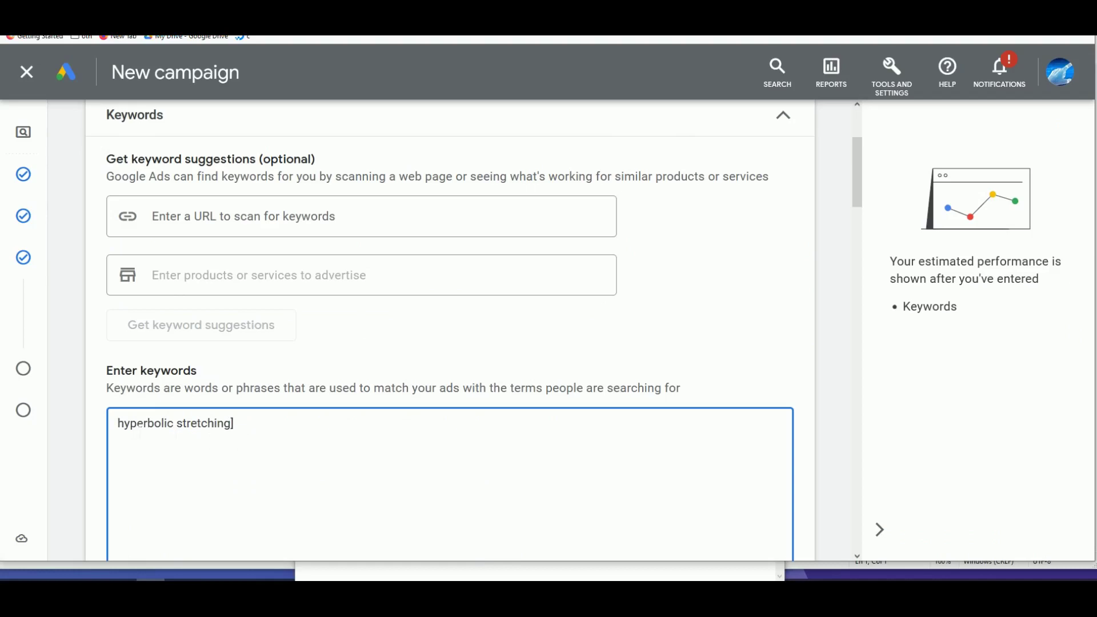
Step: Enclose the hyperbolic stretching keyword in square brackets to make it an exact match
type("]")
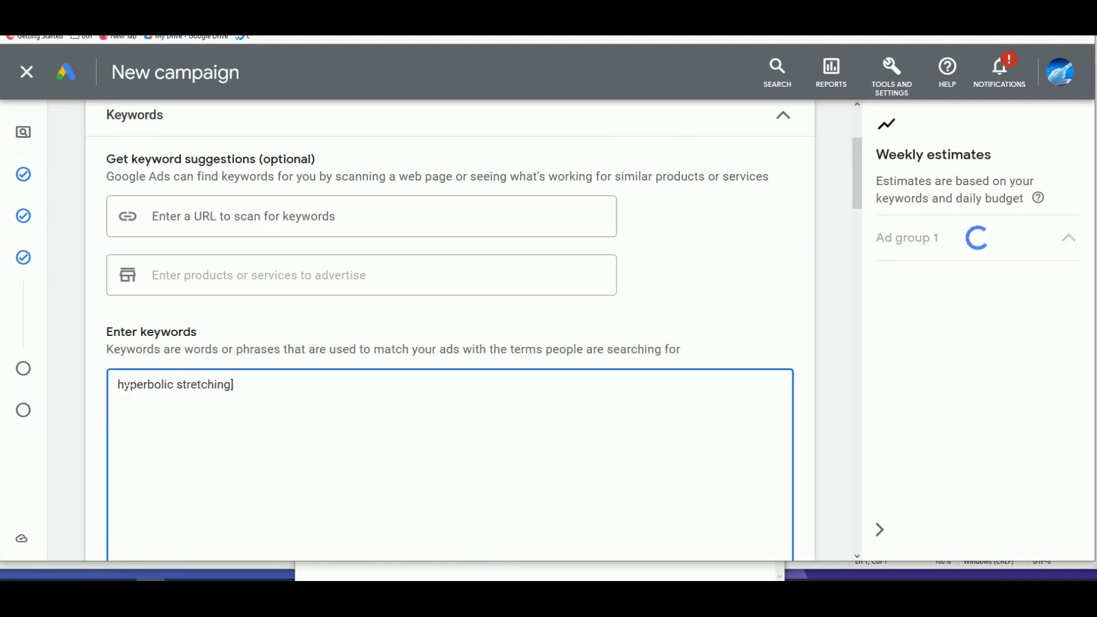
key("Home")
type("[")
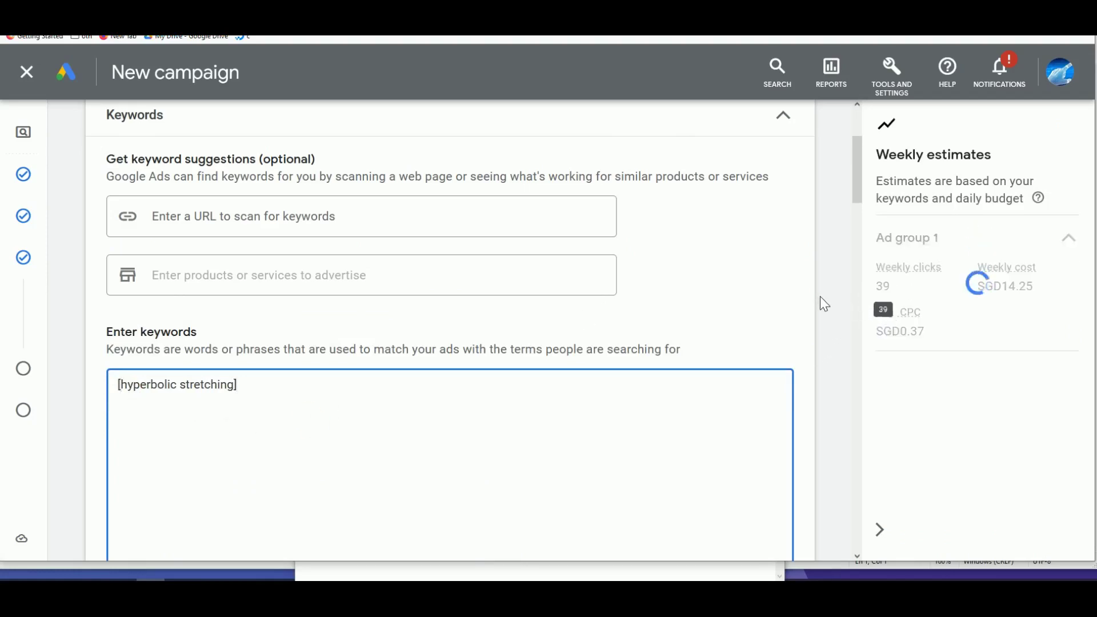
Step: Remove the square brackets around the hyperbolic stretching keyword to make it a broad match
key("End")
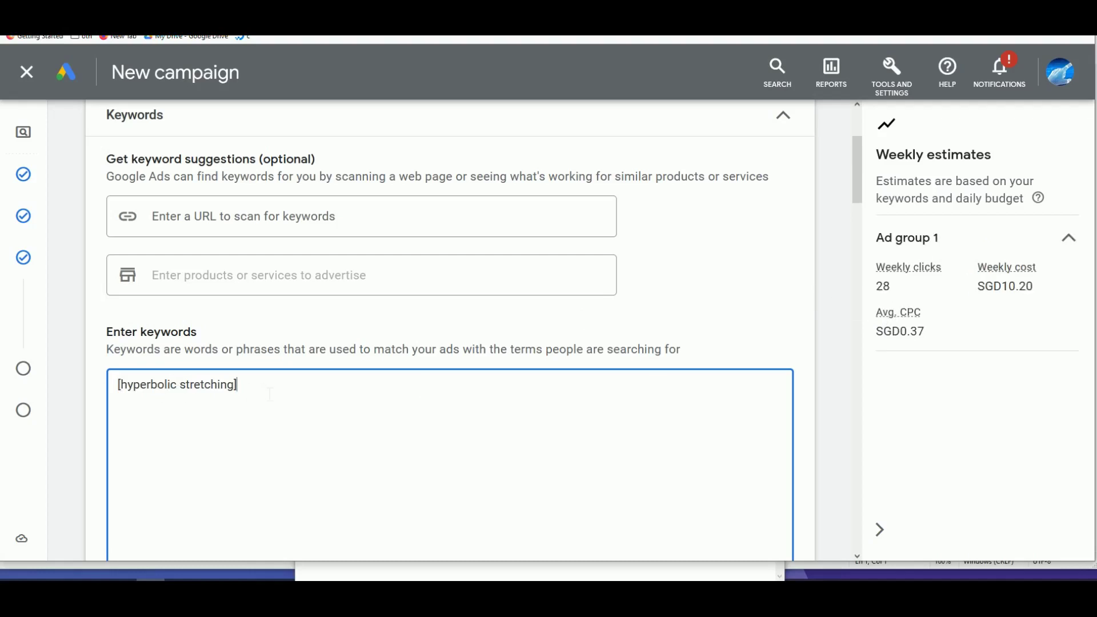
key("BackSpace")
left_click(119, 386)
key("BackSpace")
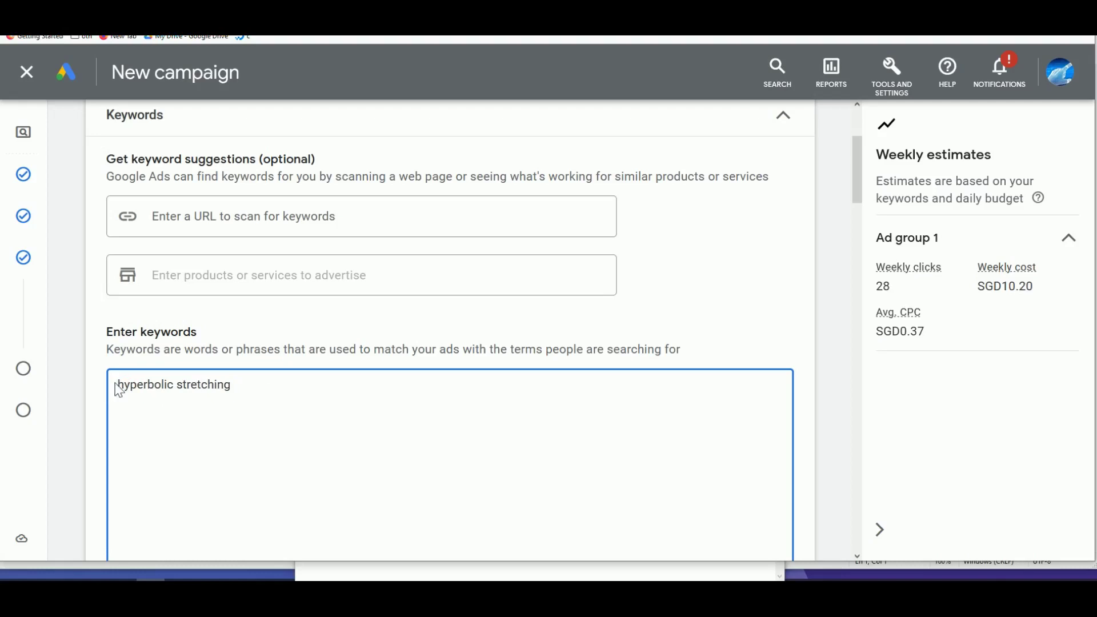
Step: Examine the keyword match types, the weekly estimates for Ad group 1 and the ad fields below the keyword list
double_click(195, 399)
left_click(241, 397)
scroll(768, 337, "down", 1)
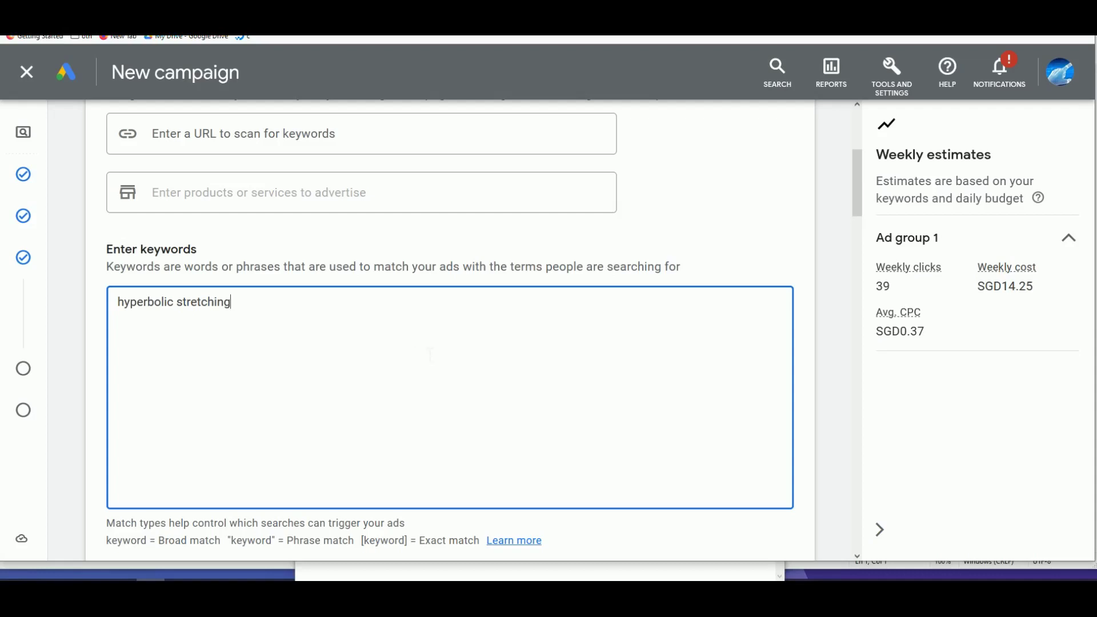
scroll(430, 354, "down", 2)
scroll(460, 352, "up", 2)
scroll(418, 350, "down", 4)
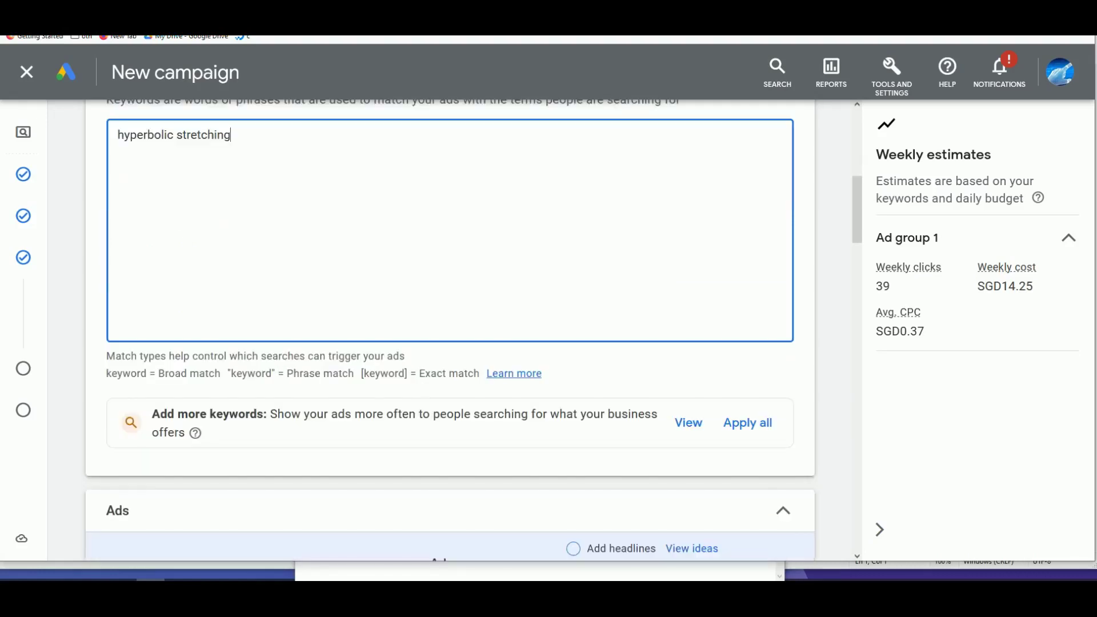
scroll(420, 389, "up", 4)
scroll(351, 357, "down", 4)
scroll(350, 274, "up", 2)
scroll(360, 263, "down", 6)
scroll(362, 259, "down", 2)
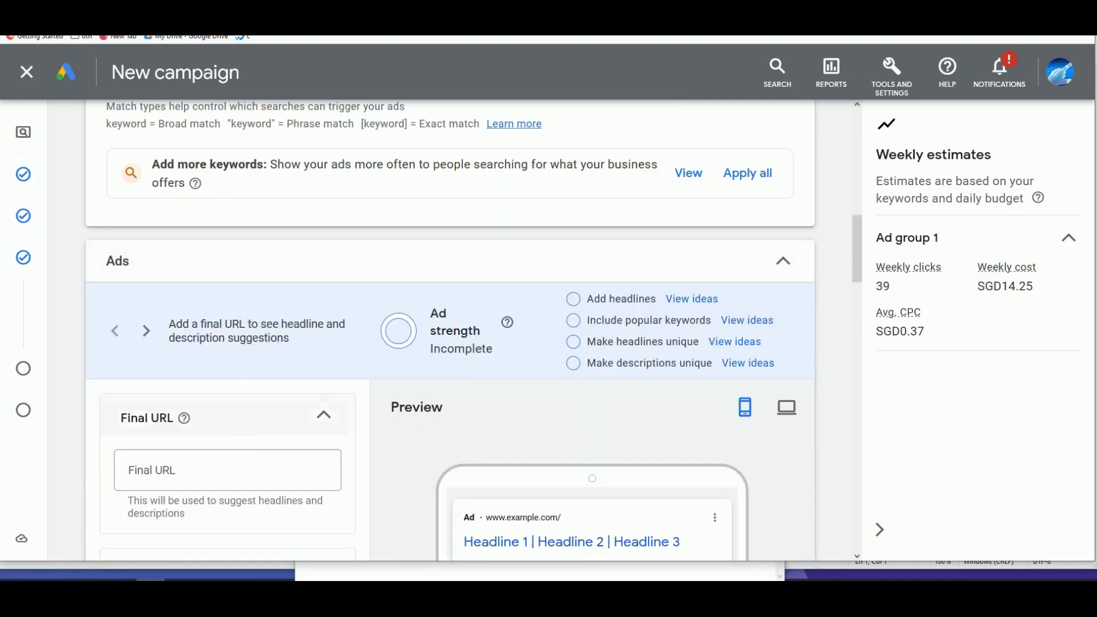
scroll(355, 252, "down", 2)
scroll(197, 390, "down", 2)
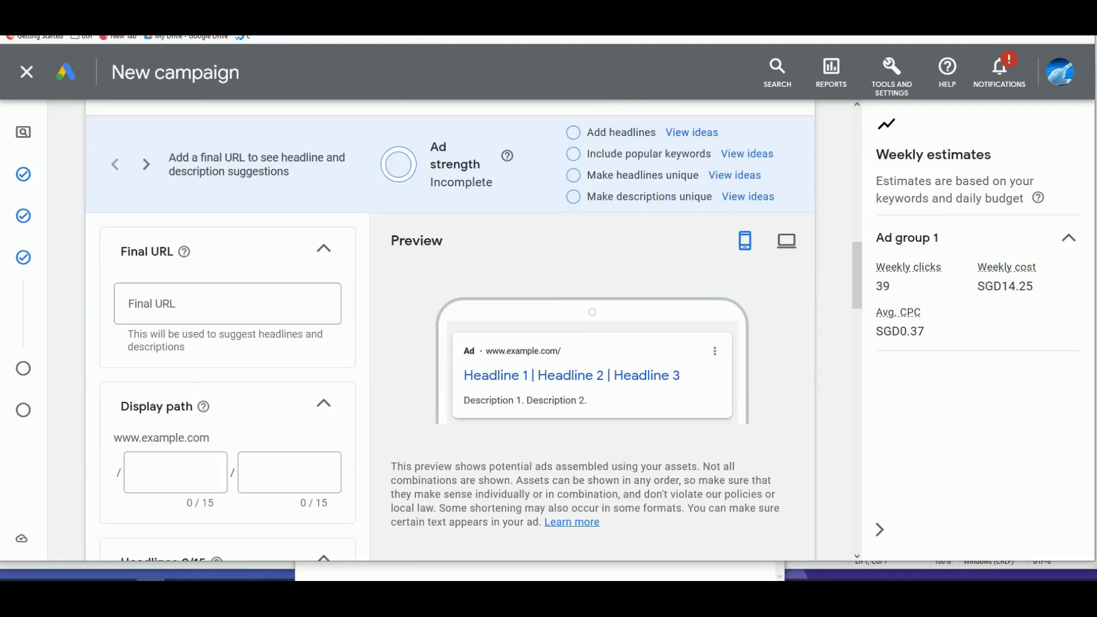
Step: Copy the Hyperbolic Stretching landing page's URL from ThePagePro for the final URL of the Google Ads ad
key("ctrl+Tab")
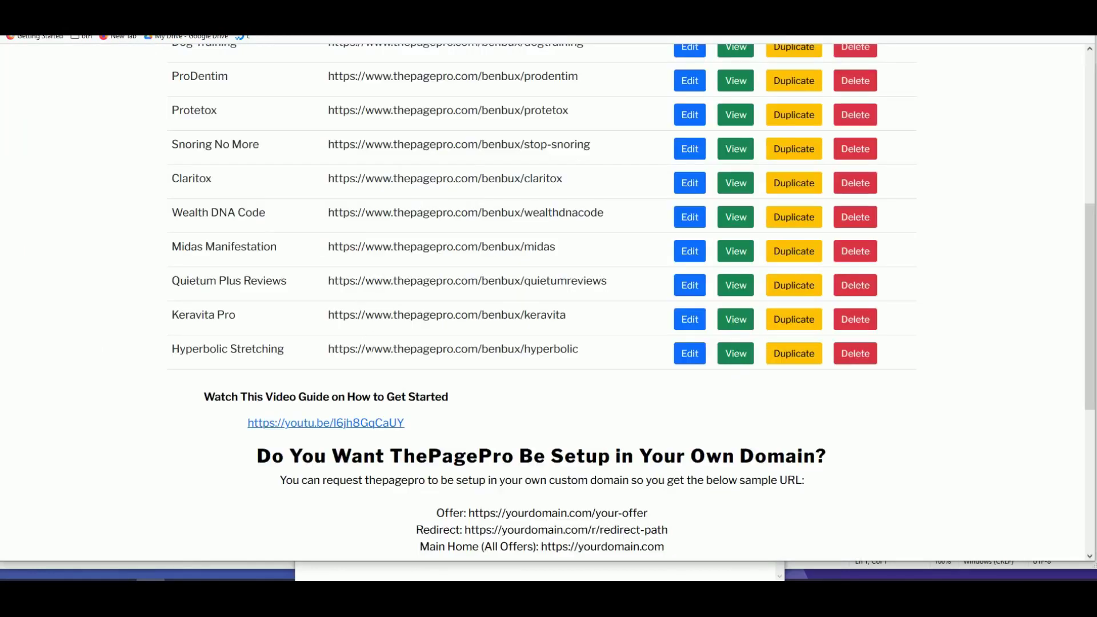
triple_click(365, 350)
key("ctrl+Tab")
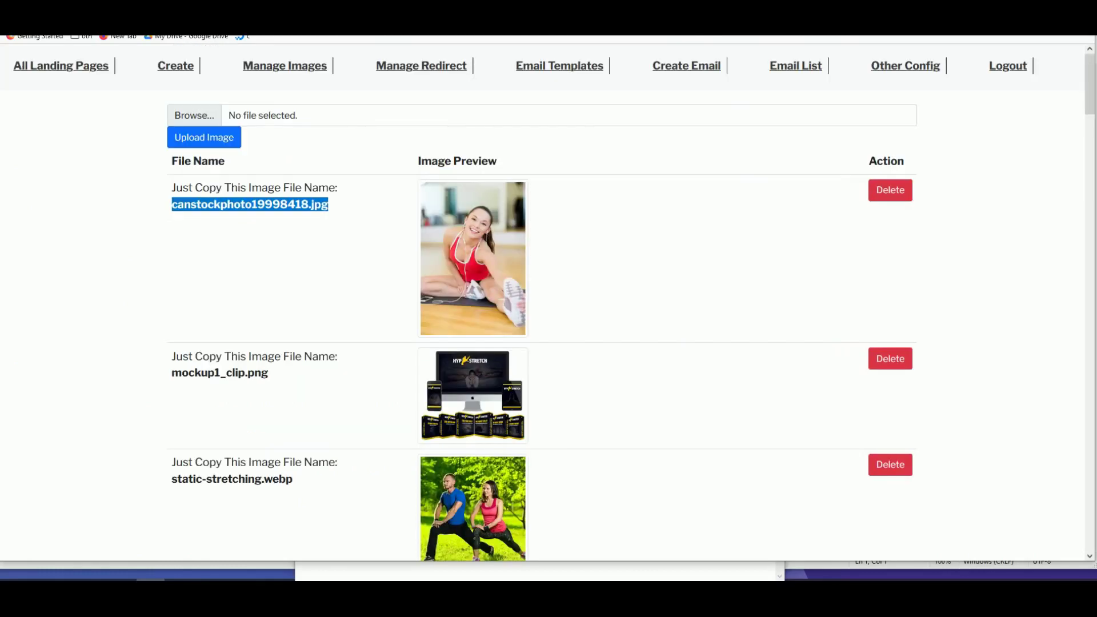
key("ctrl+Tab")
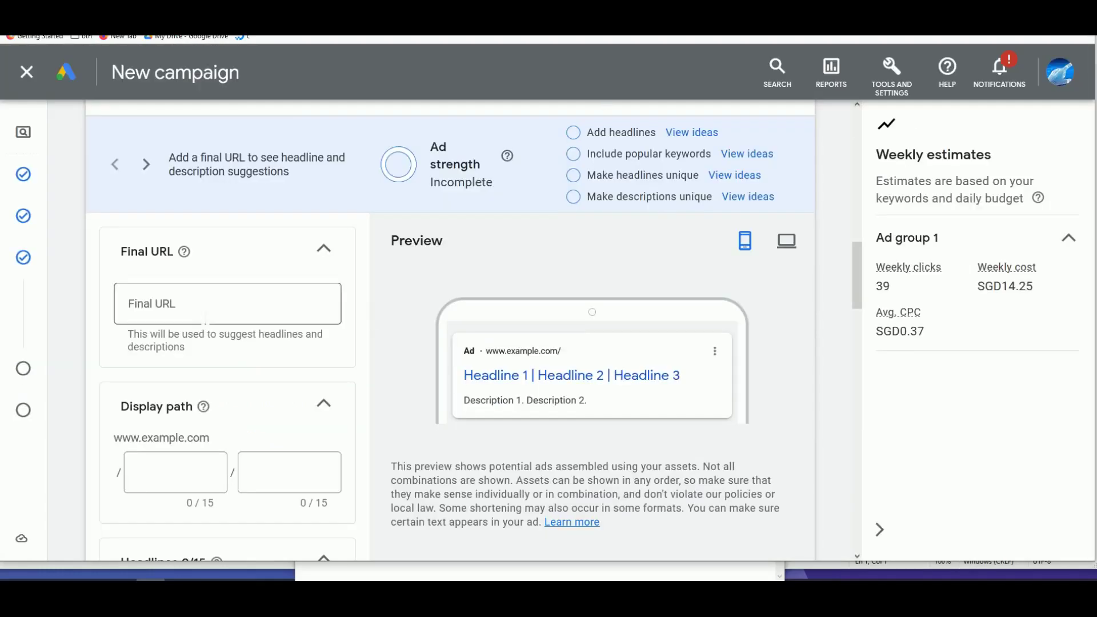
left_click(264, 301)
Step: Review the ad's headline fields, switch to THETextify and open its ads headline generator and ads description tool
scroll(264, 301, "down", 3)
scroll(264, 301, "down", 2)
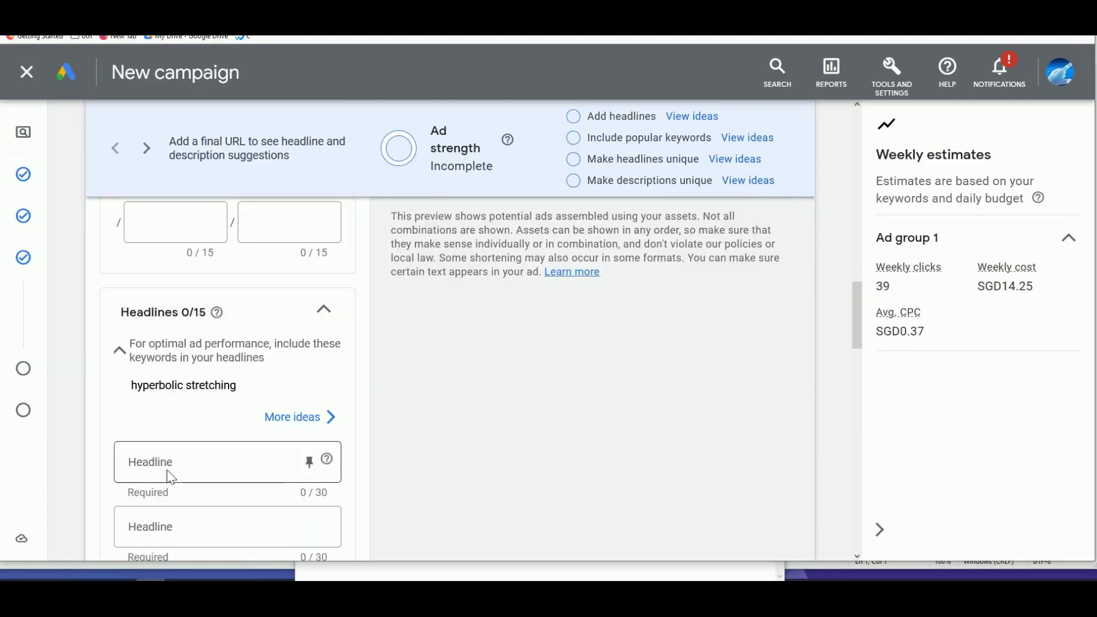
scroll(308, 477, "down", 2)
key("ctrl+Tab")
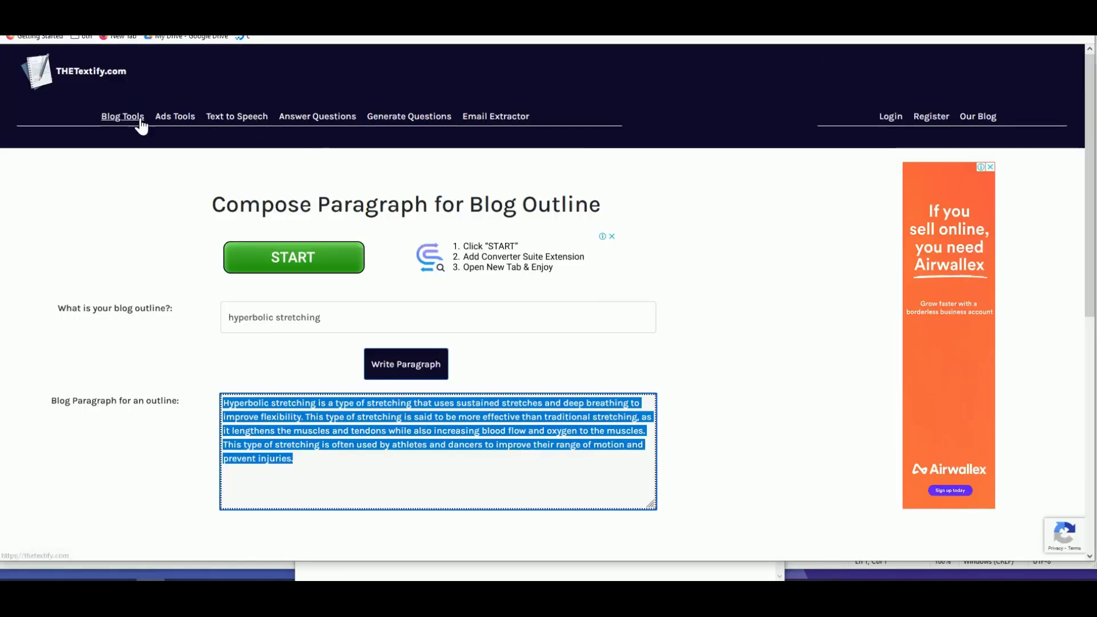
left_click(178, 121)
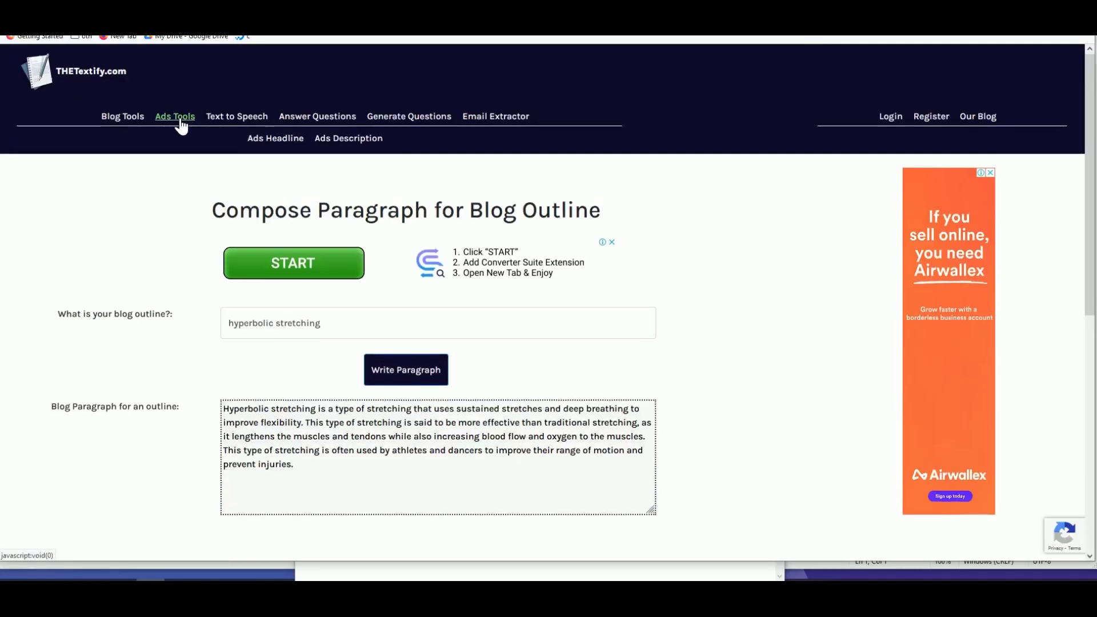
left_click(267, 141)
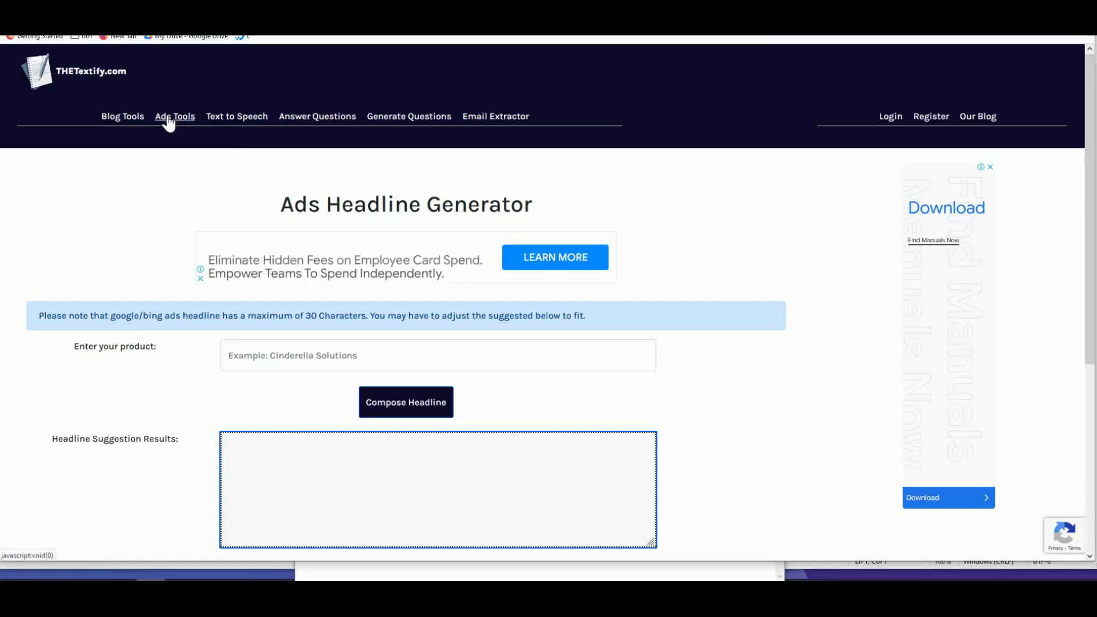
mouse_move(172, 118)
left_click(351, 139)
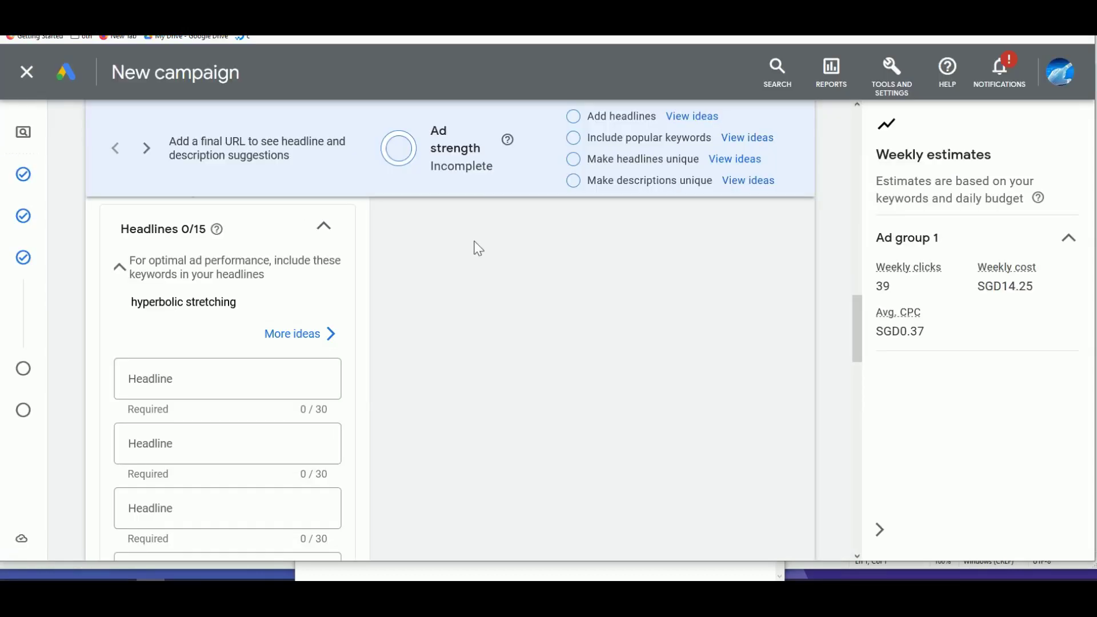
Step: Return to Google Ads and review the ad's description fields, the final URL field and the keyword settings of Ad group 1
scroll(450, 260, "down", 3)
scroll(450, 261, "down", 3)
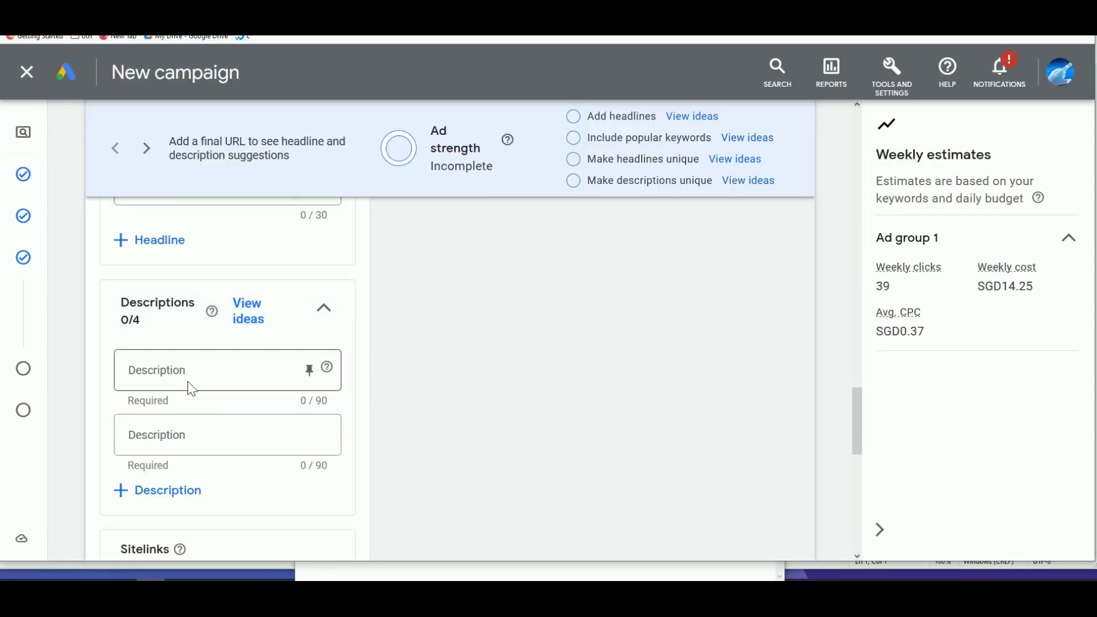
scroll(214, 457, "down", 2)
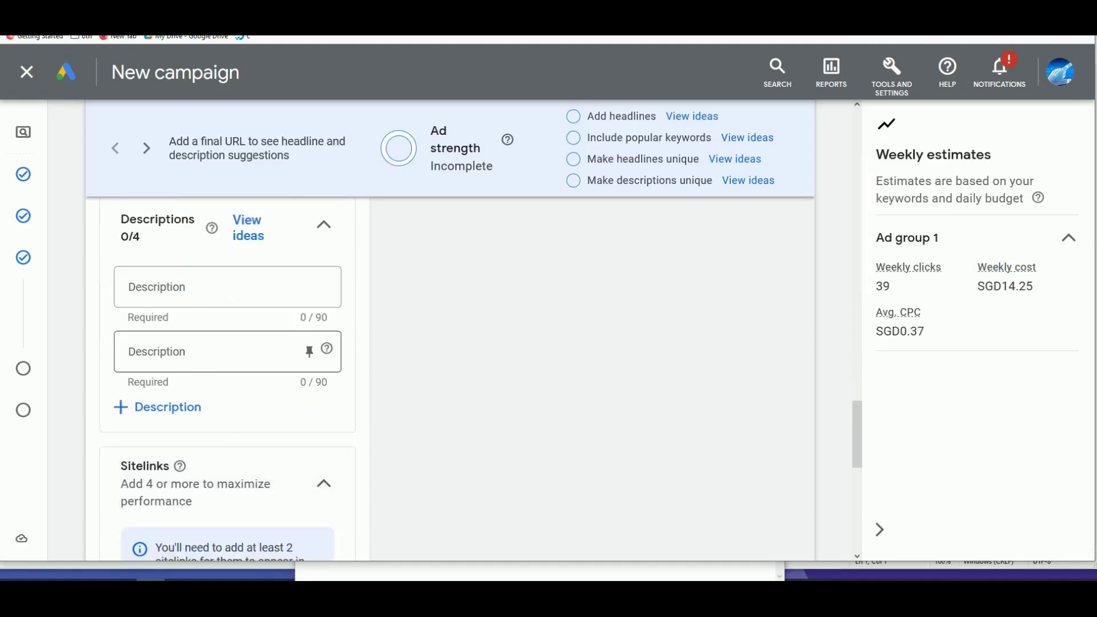
scroll(188, 357, "up", 10)
scroll(200, 364, "up", 5)
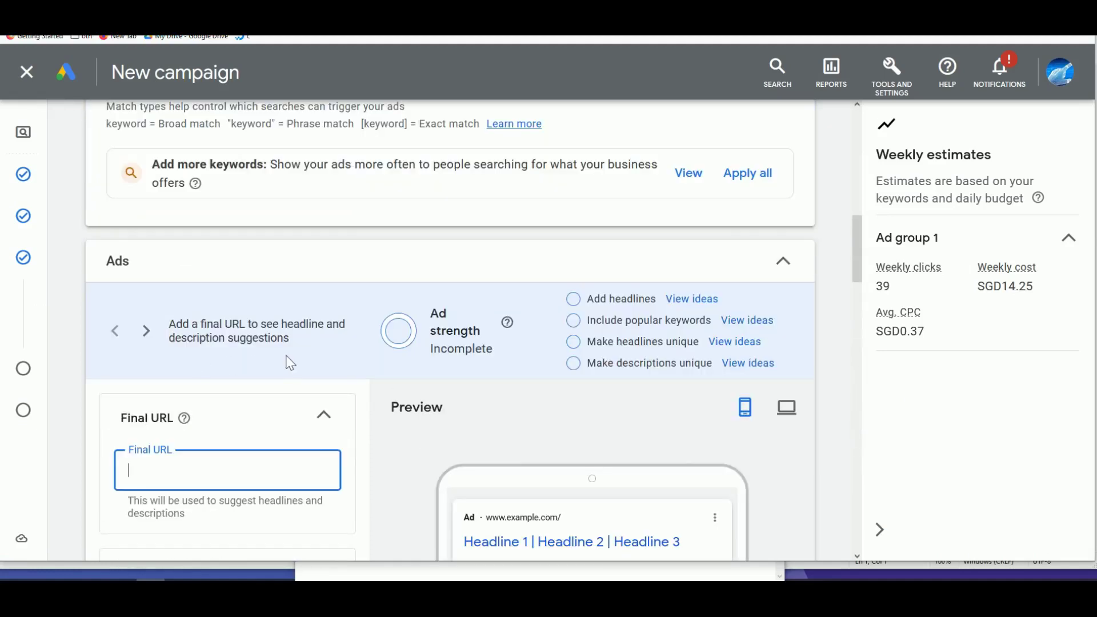
scroll(289, 364, "up", 6)
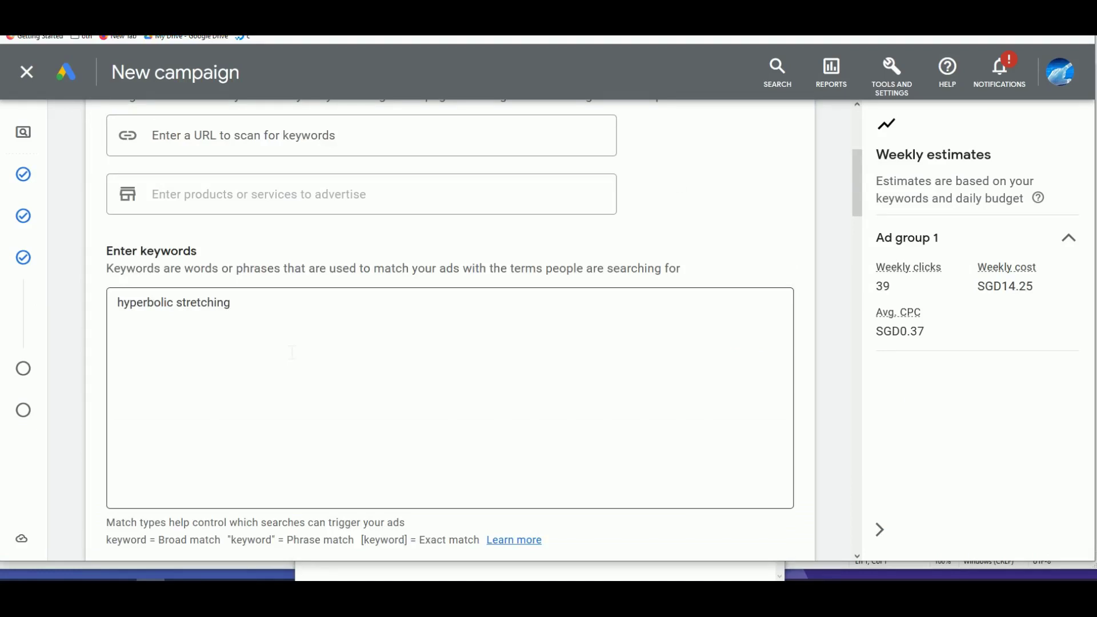
scroll(296, 352, "up", 4)
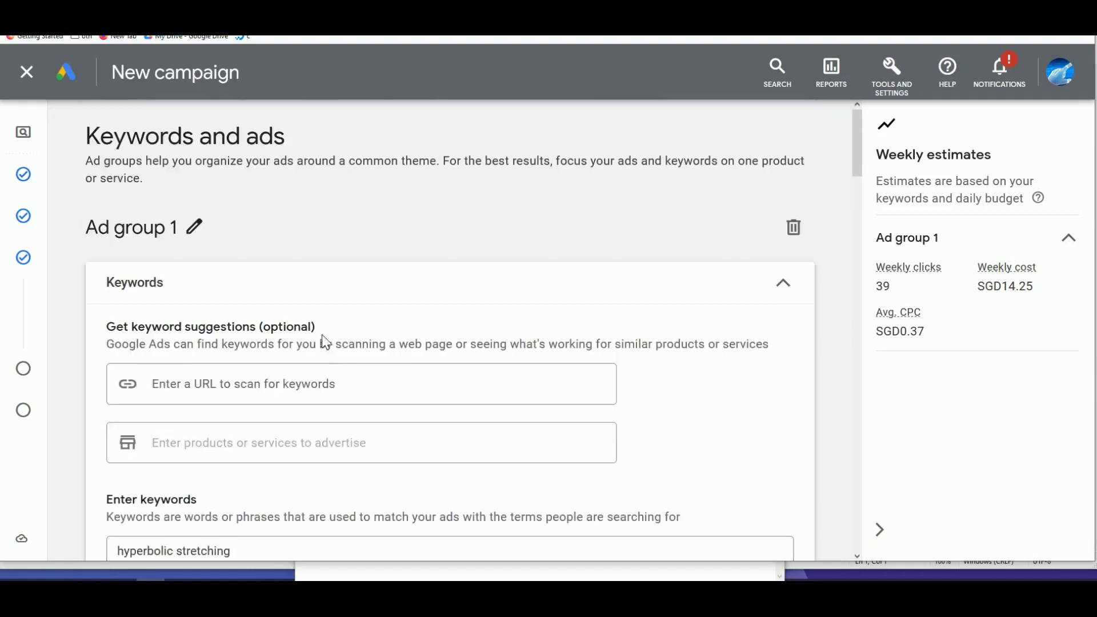
scroll(322, 336, "down", 1)
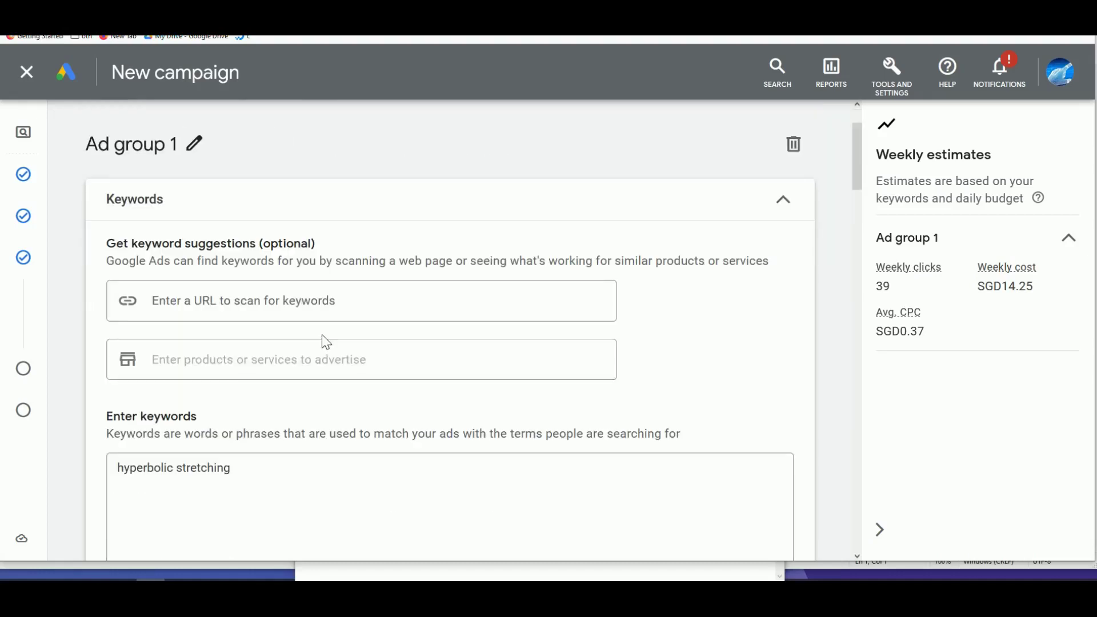
scroll(343, 331, "up", 1)
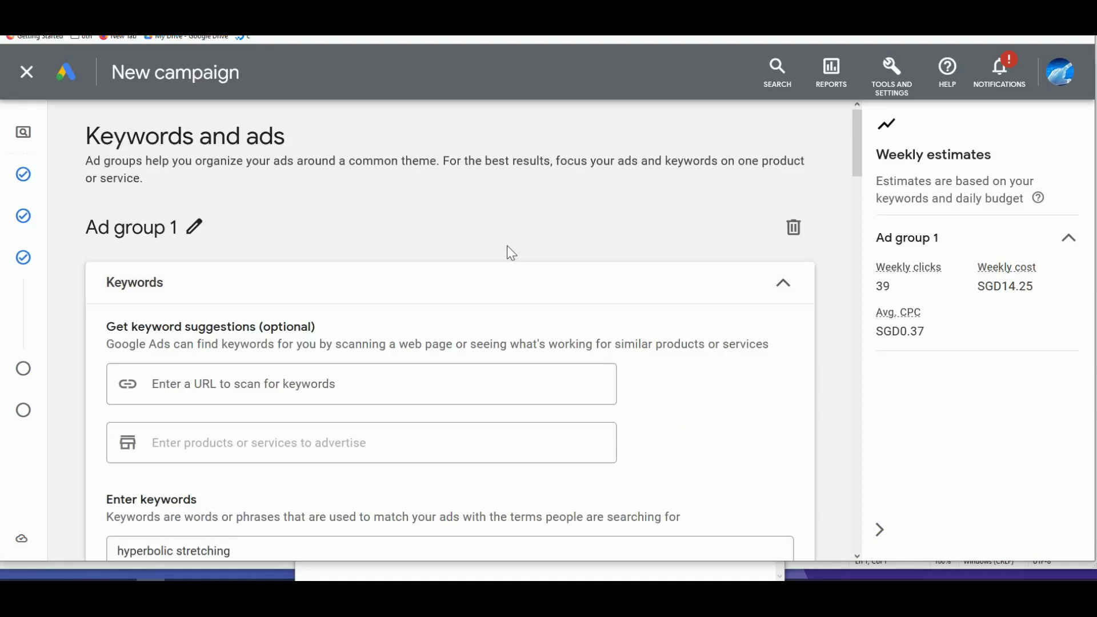
scroll(507, 246, "down", 10)
scroll(552, 332, "up", 5)
scroll(352, 207, "up", 5)
scroll(198, 484, "down", 1)
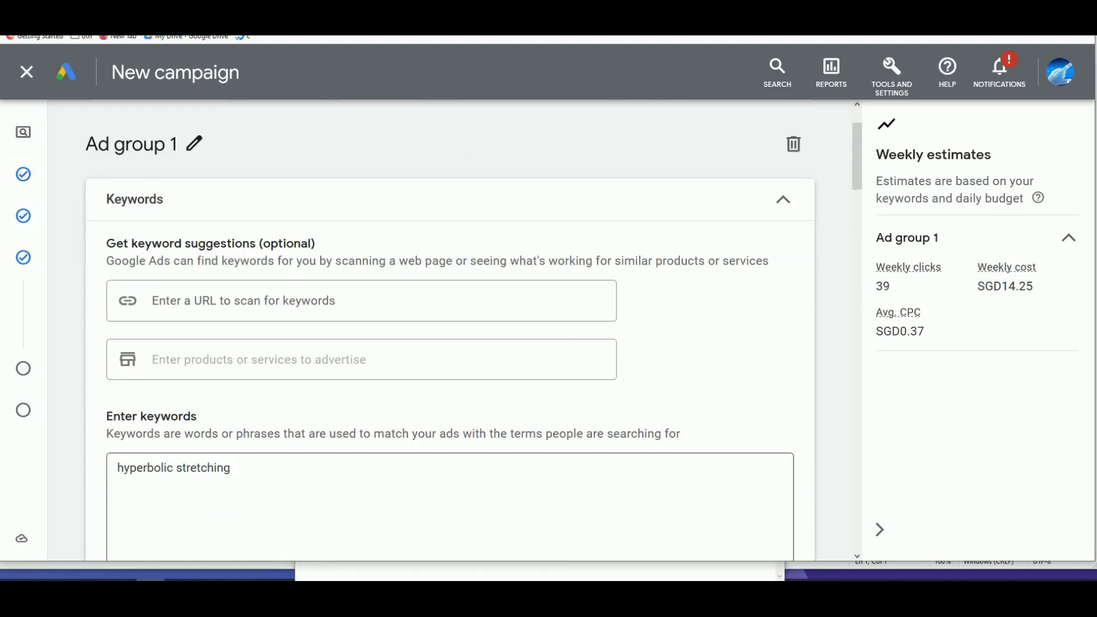